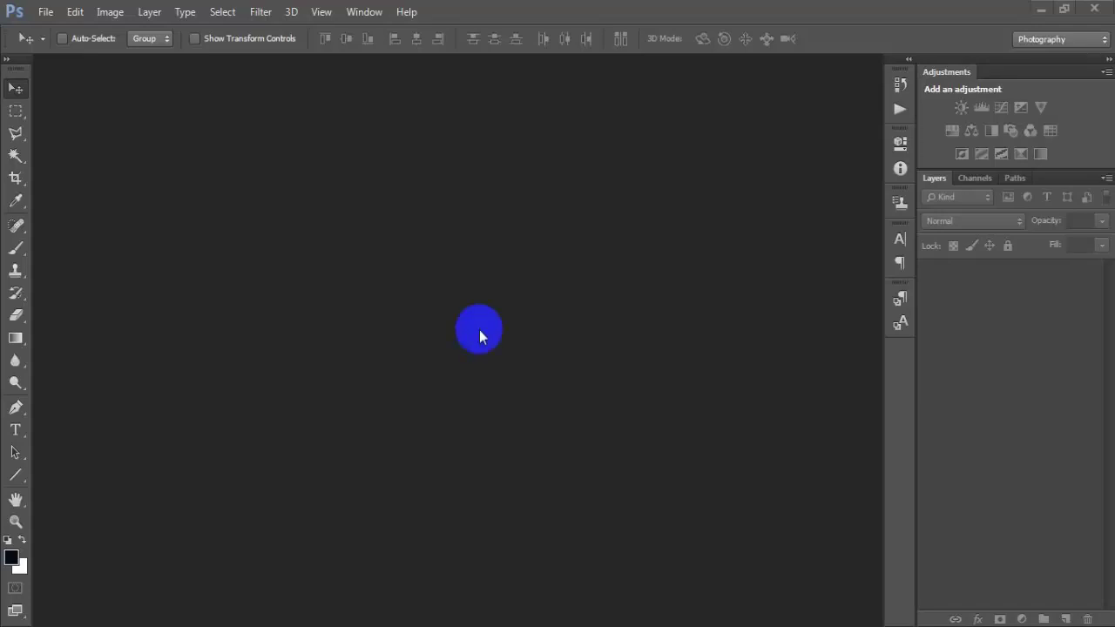
- Create a 2400 × 3300 px, 300 ppi CMYK document and dock it as a tab
click(42, 12)
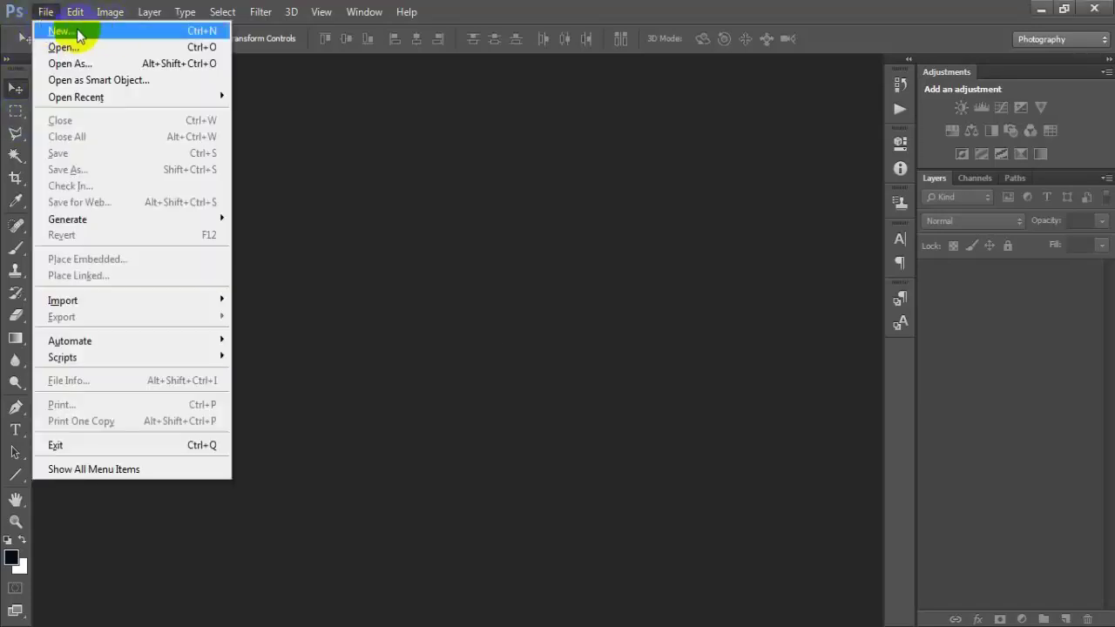
click(53, 28)
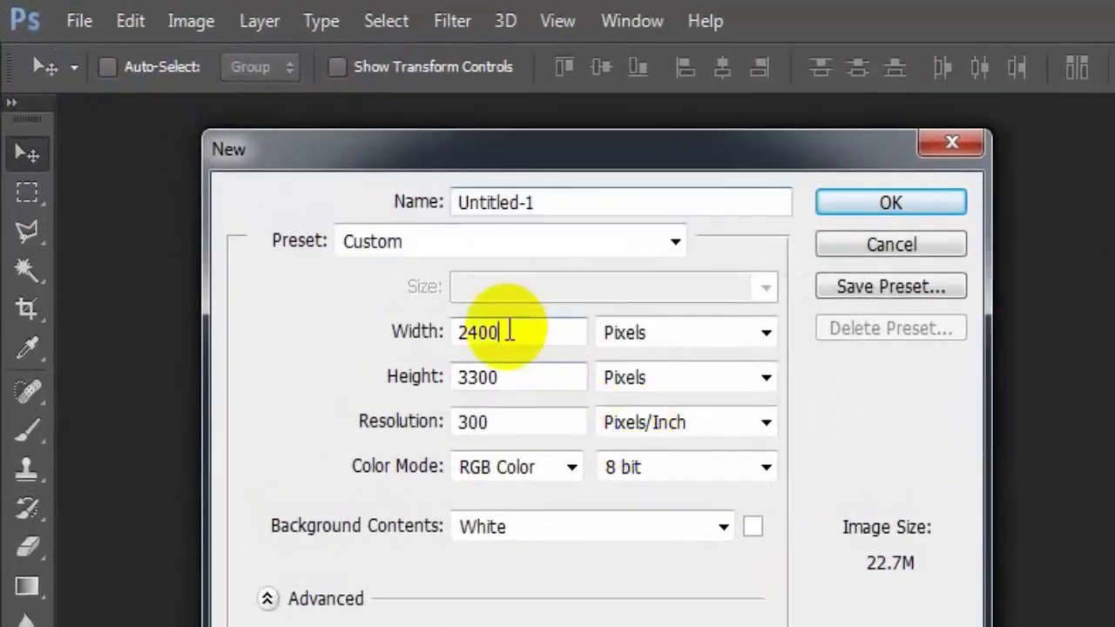
double_click(453, 309)
double_click(484, 350)
key(Tab)
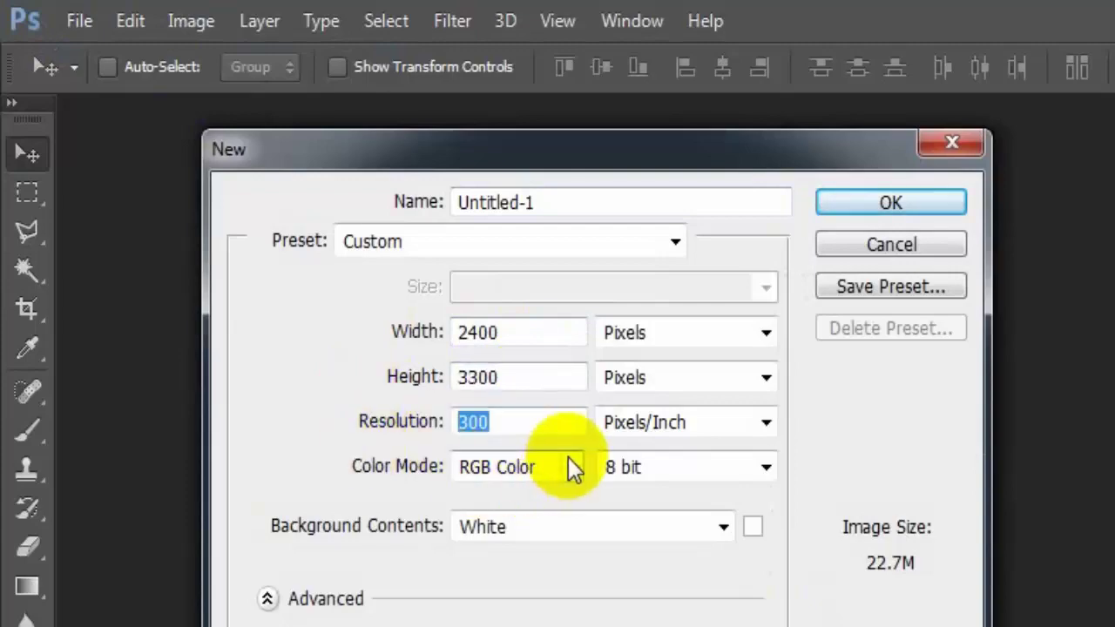
click(569, 467)
click(554, 570)
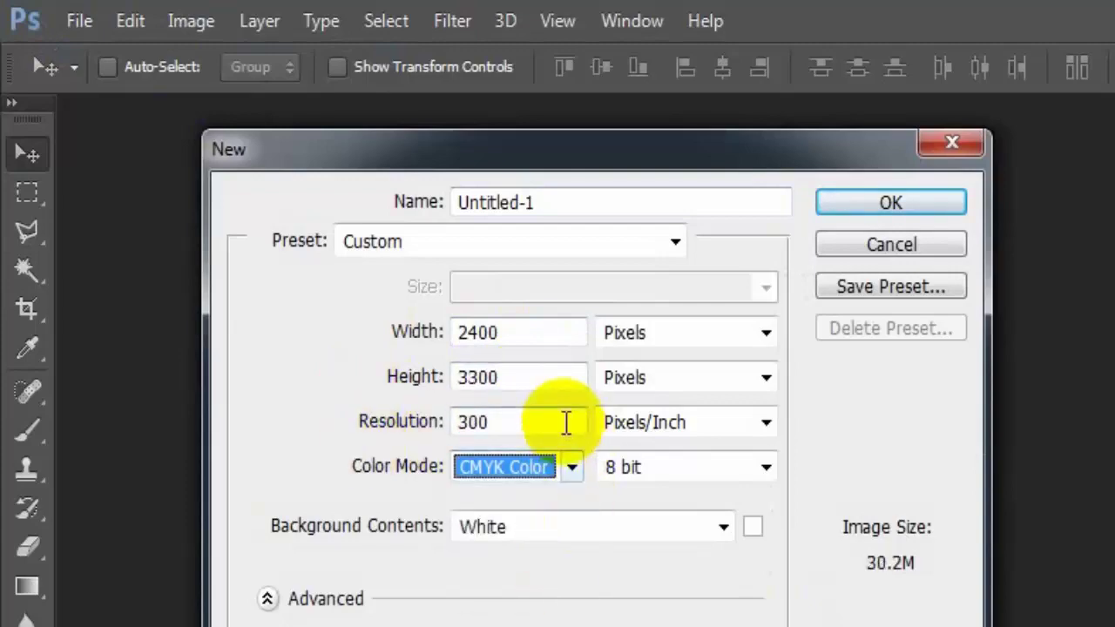
click(569, 425)
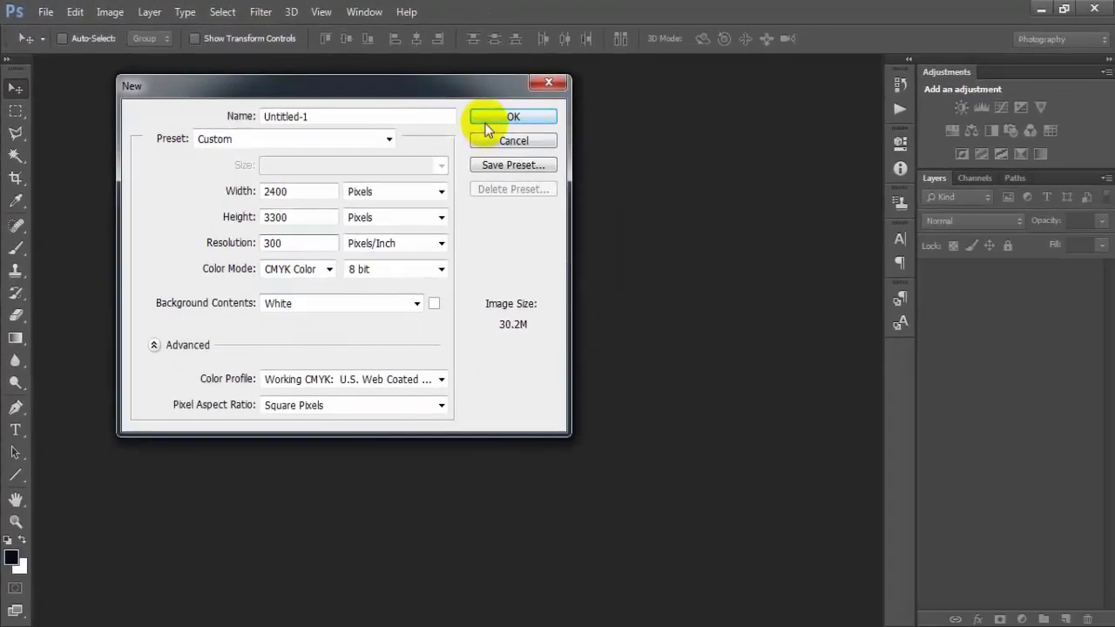
click(507, 116)
drag(222, 70, 443, 63)
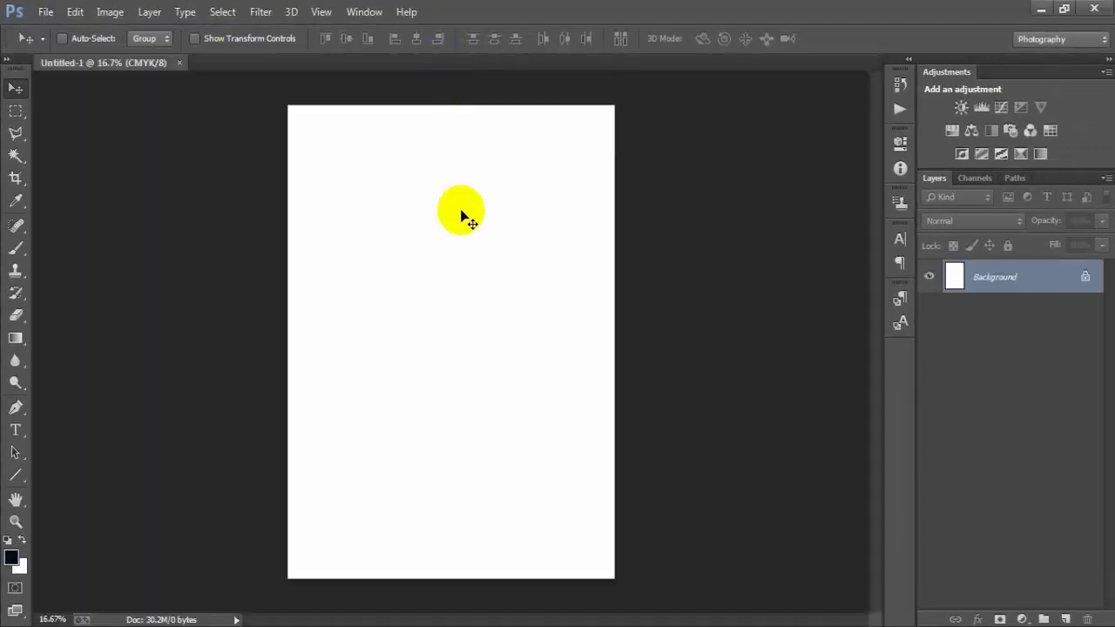
- Add a #525252 grey solid colour fill layer with an empty layer above it
click(1020, 617)
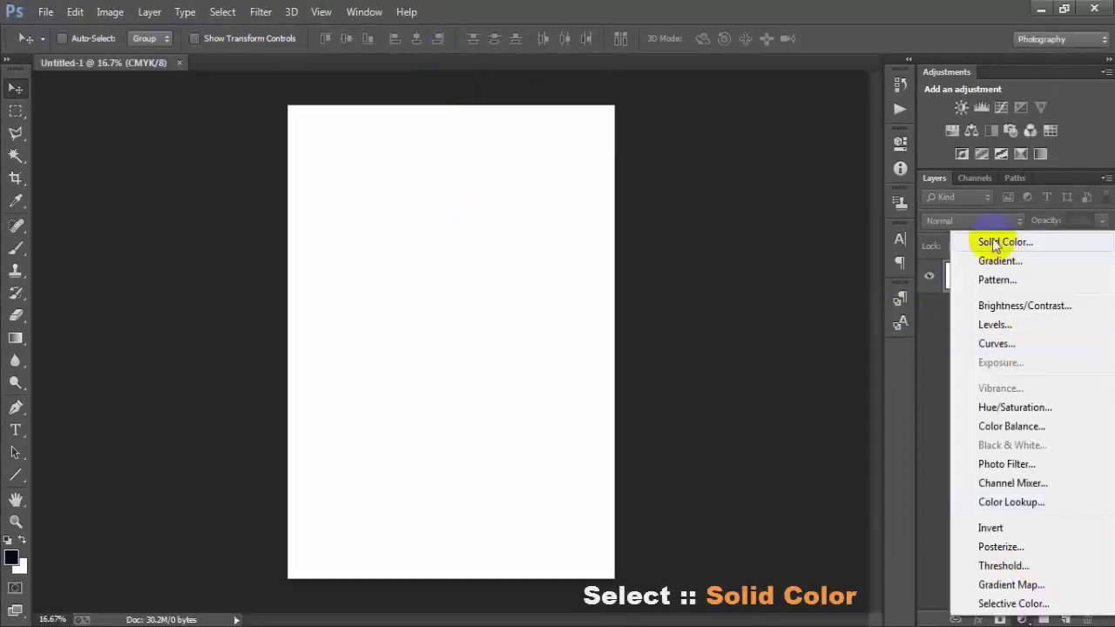
click(938, 240)
drag(617, 285, 513, 268)
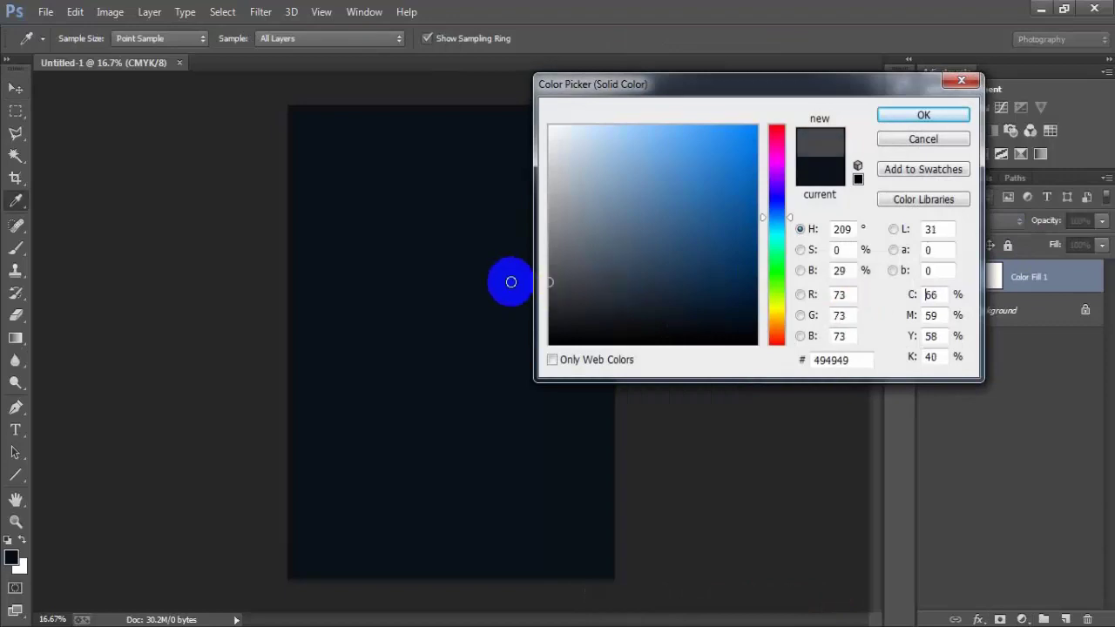
click(945, 115)
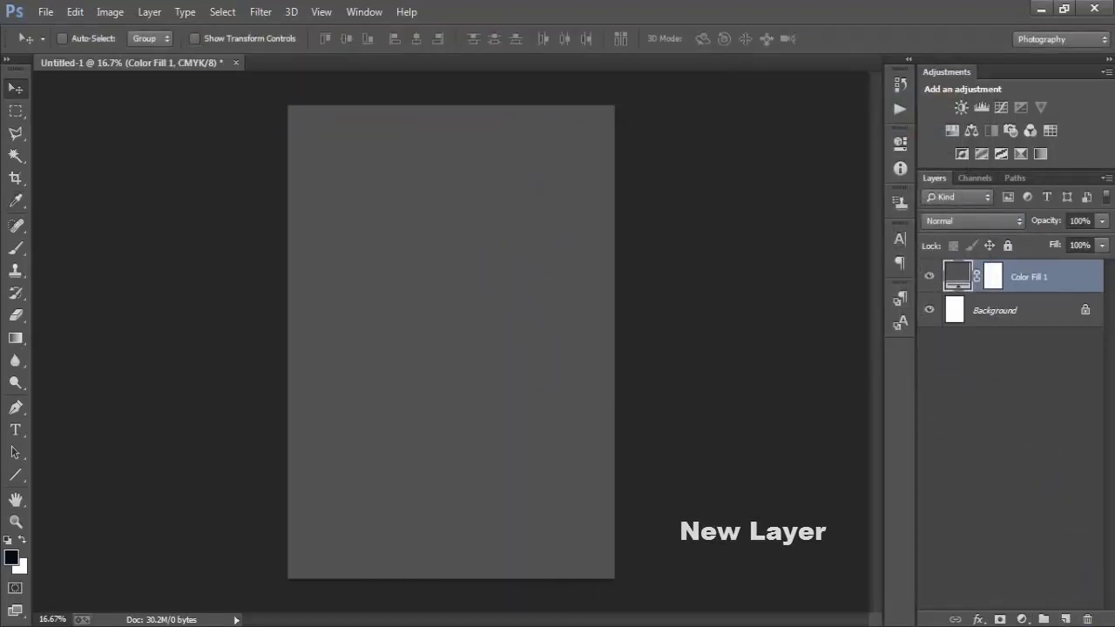
click(1064, 619)
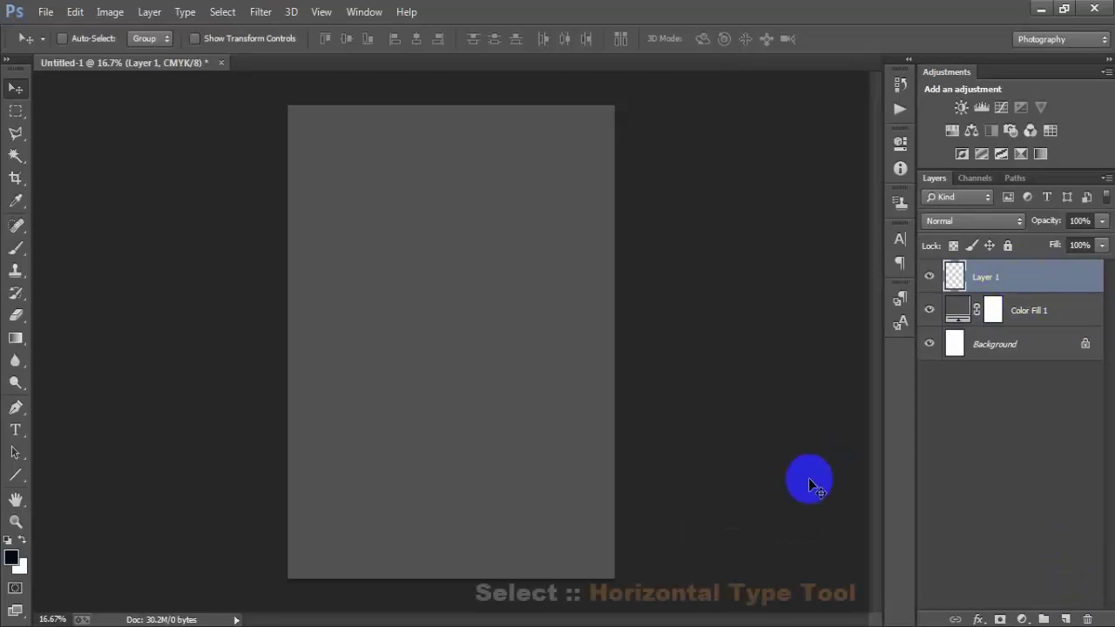
- Paste the WILL FIND YOU text with the horizontal type tool near the top of the canvas
click(40, 430)
click(89, 428)
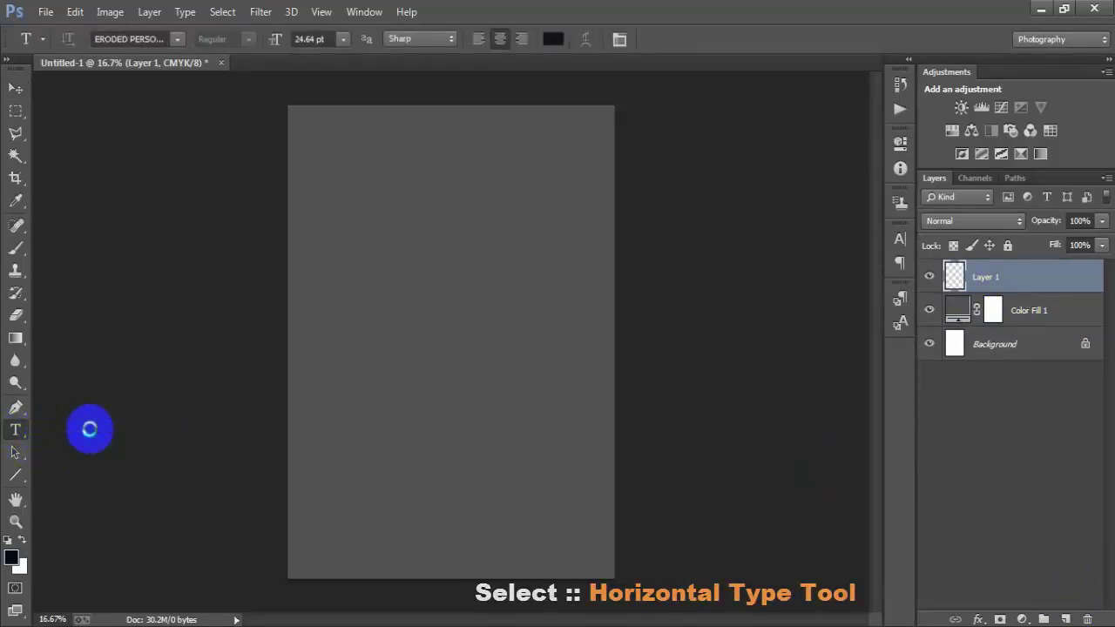
click(398, 245)
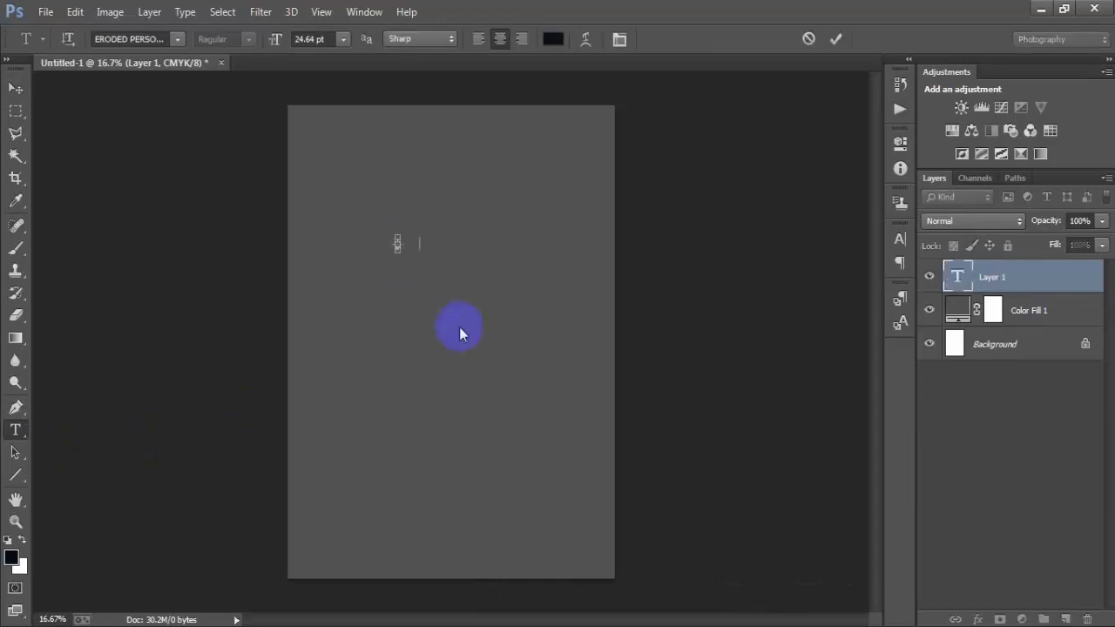
text(WILL FIND YOU)
click(16, 88)
drag(397, 271, 442, 235)
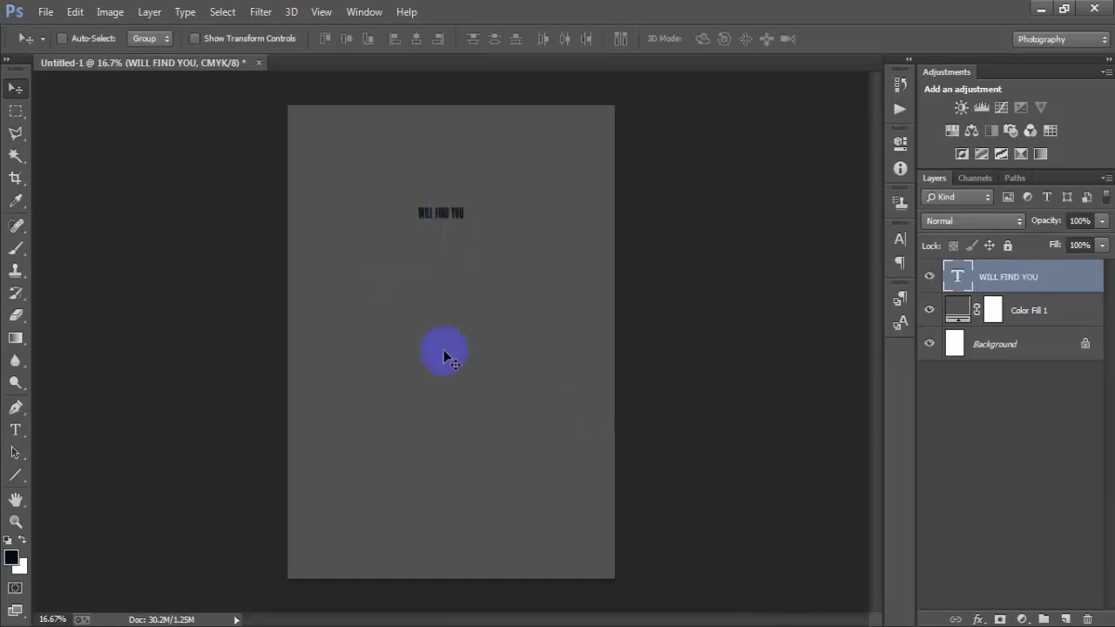
- Enlarge the WILL FIND YOU text about six times and move it to the top edge
key(ctrl+t)
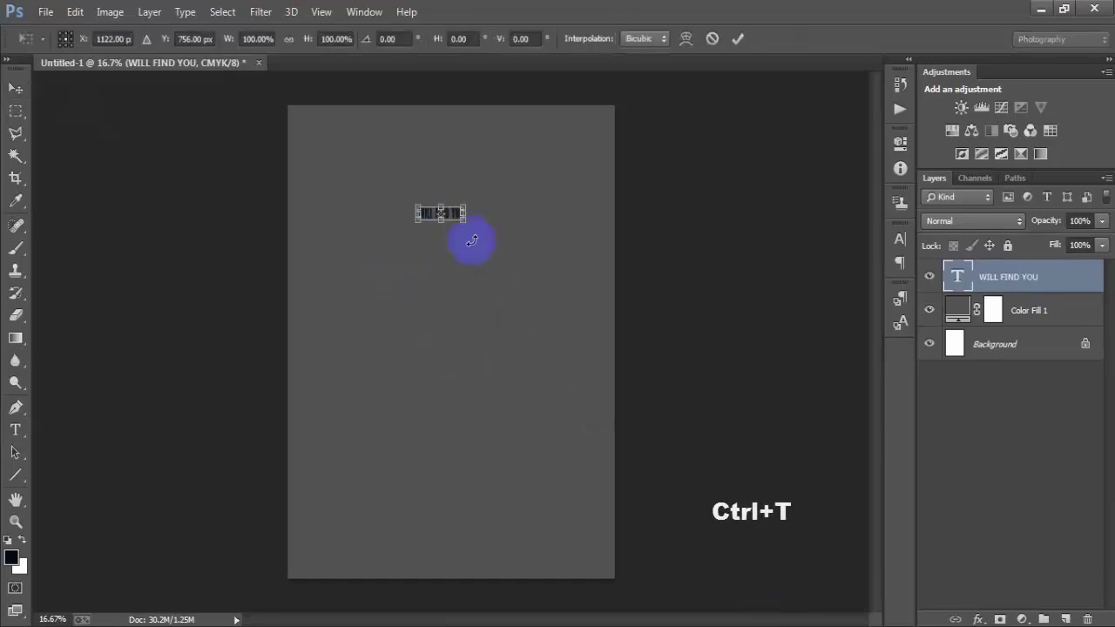
drag(464, 224, 576, 253)
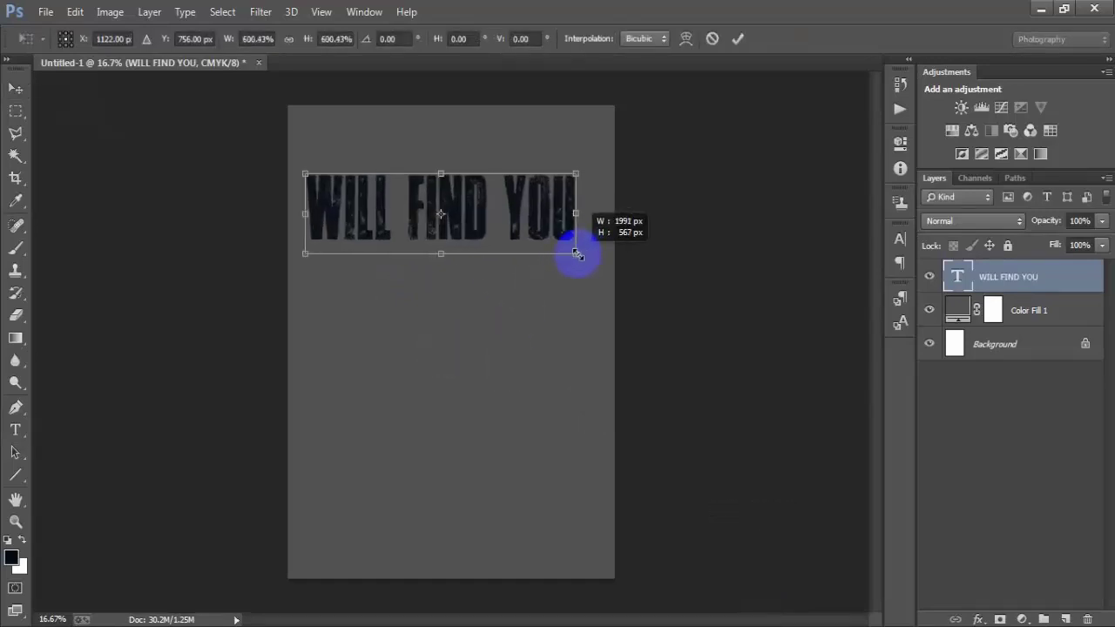
click(738, 38)
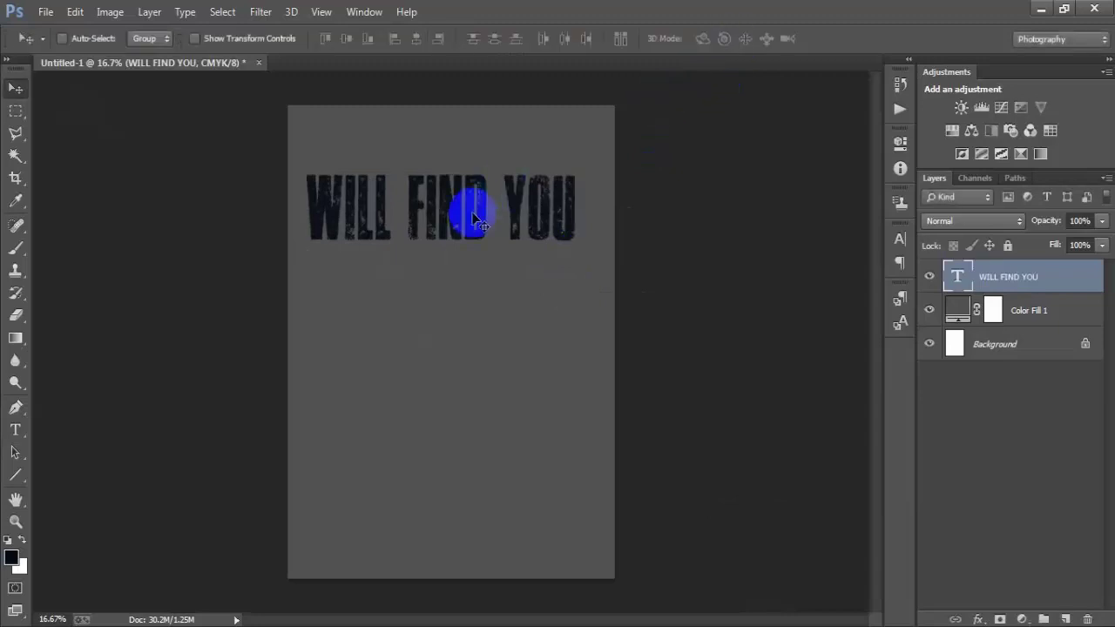
drag(473, 212, 484, 174)
- Centre the WILL FIND YOU text horizontally against the Background layer
ctrl+click(1046, 348)
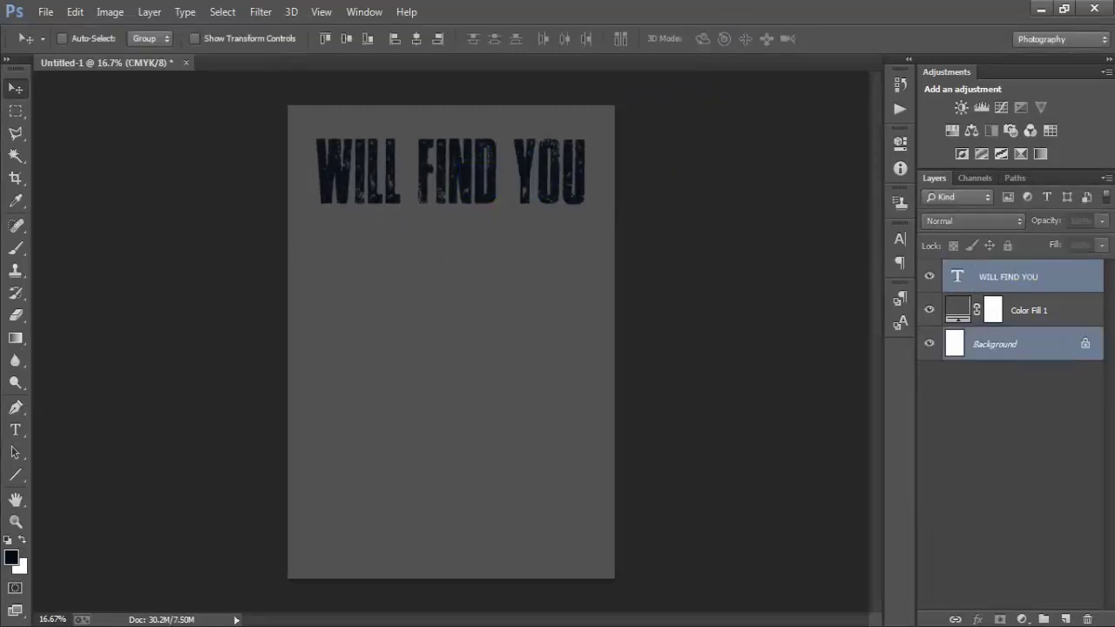
click(417, 40)
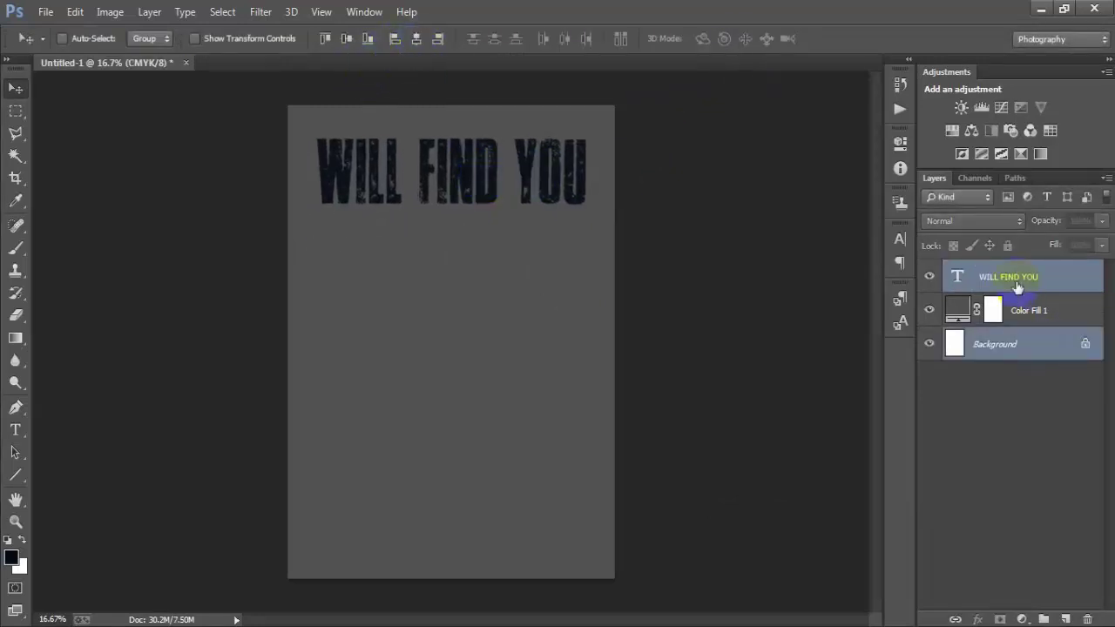
click(1016, 279)
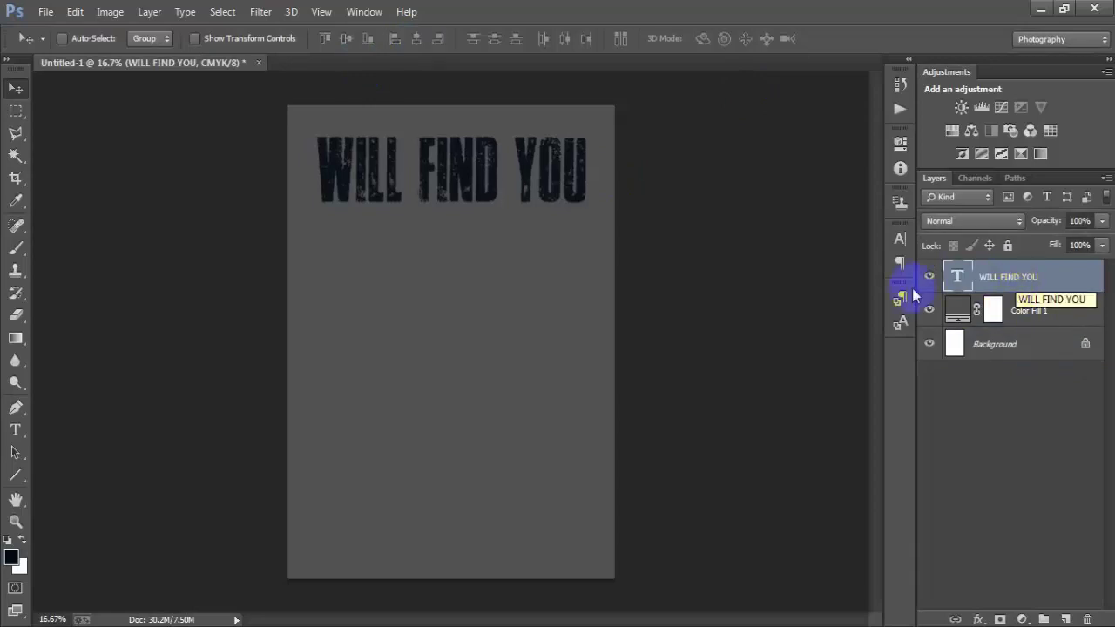
- Change the headline text colour to light orange #FAC276
click(900, 239)
click(856, 339)
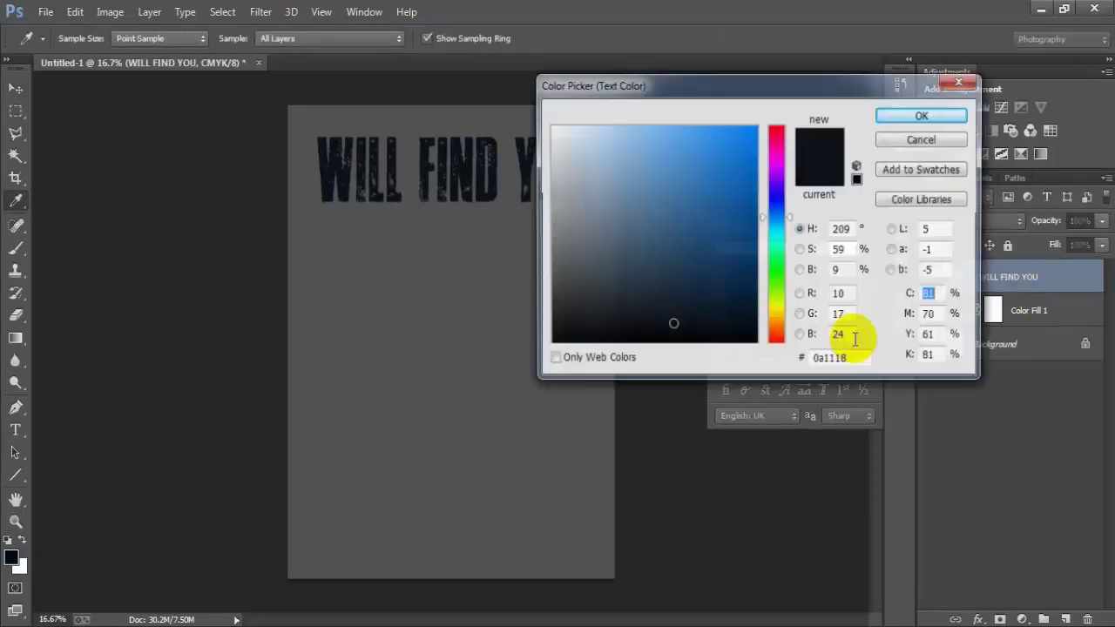
drag(638, 86, 607, 76)
click(786, 352)
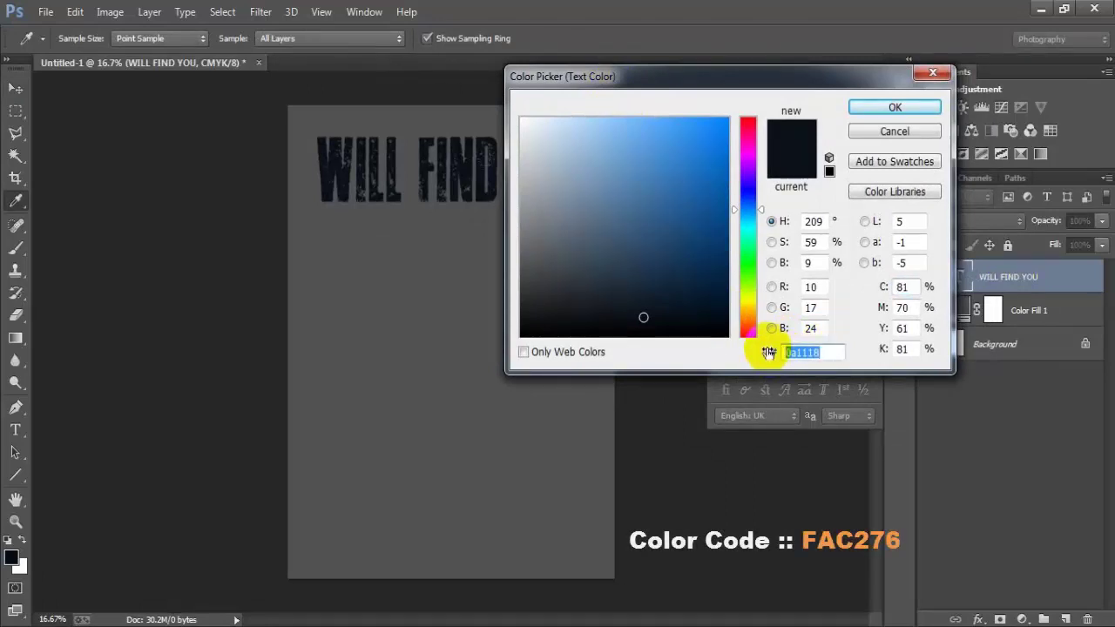
text(FAC)
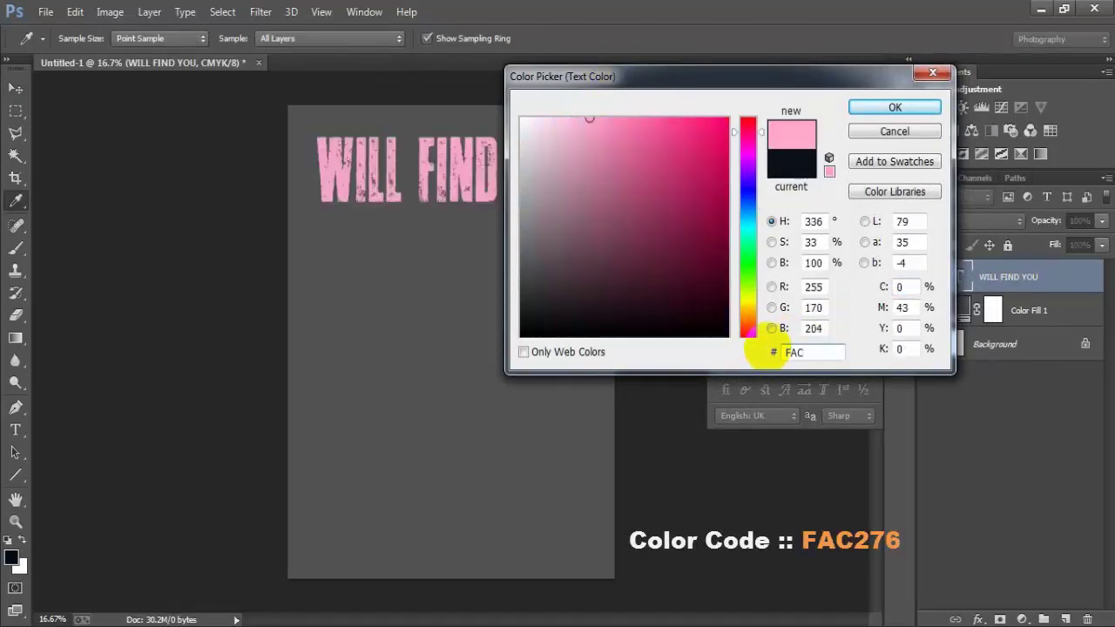
text(276)
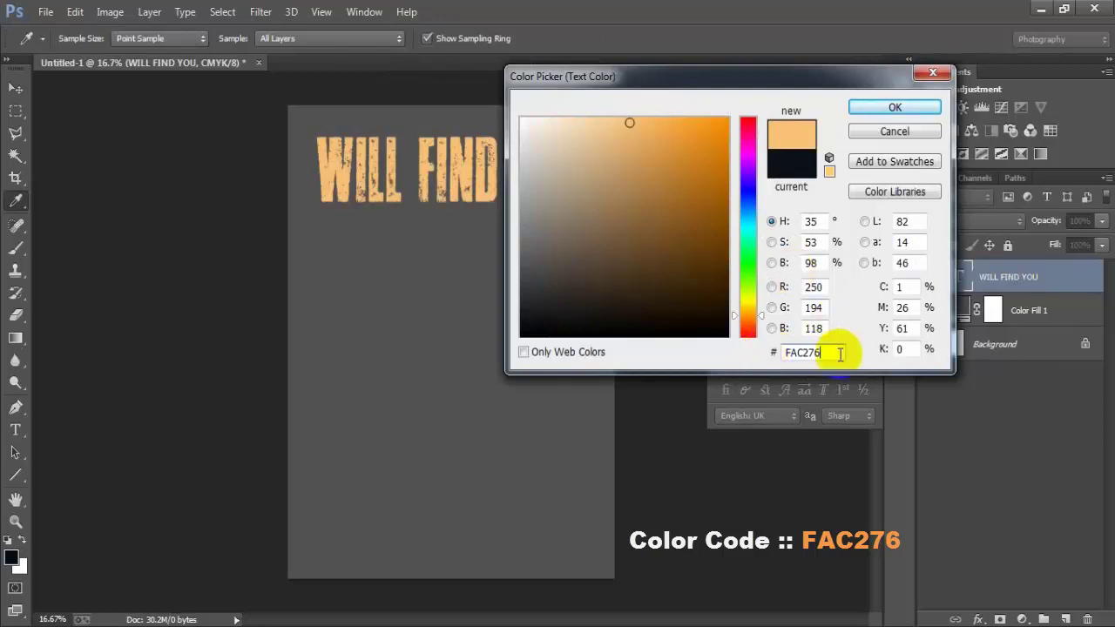
click(892, 109)
key(v)
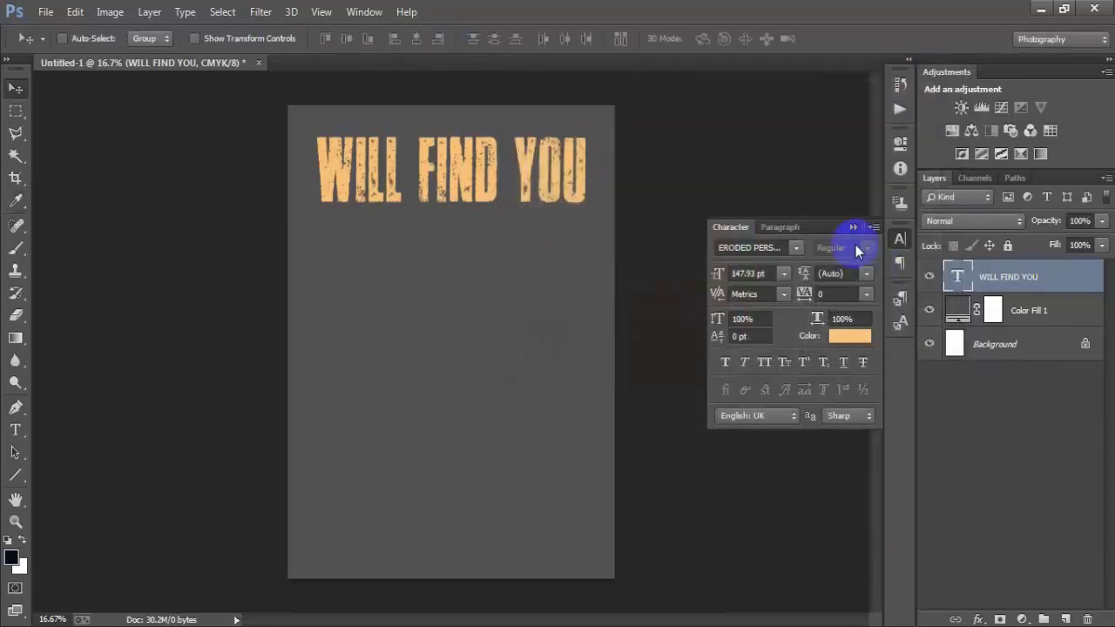
click(837, 227)
- Duplicate the headline below itself and change the copy's text to AND WE WILL
key(ctrl+j)
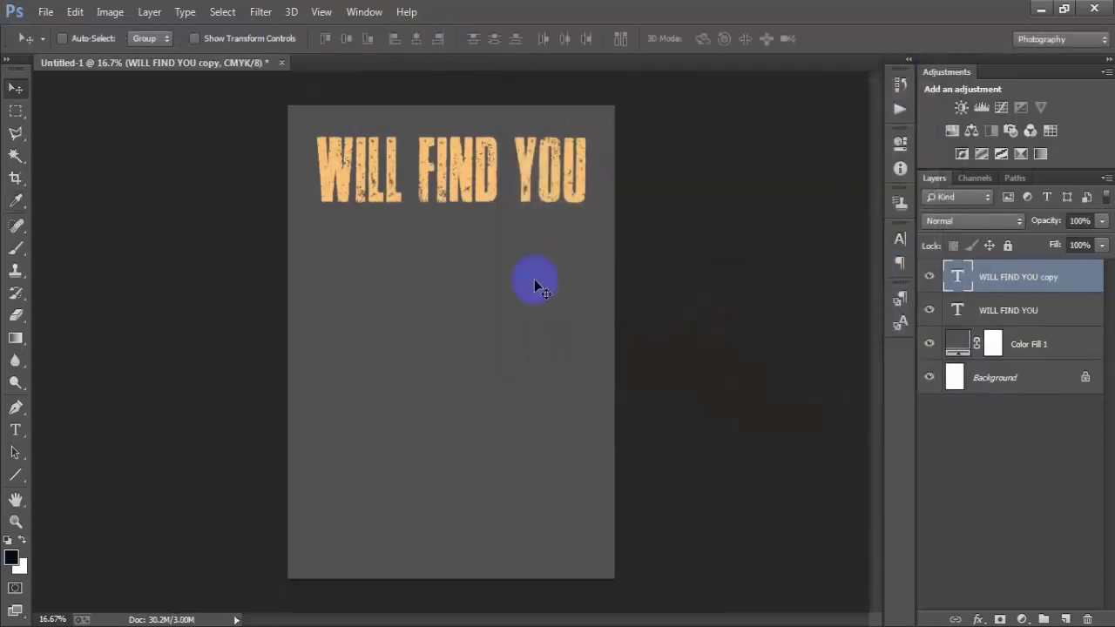
drag(461, 181, 464, 247)
click(959, 340)
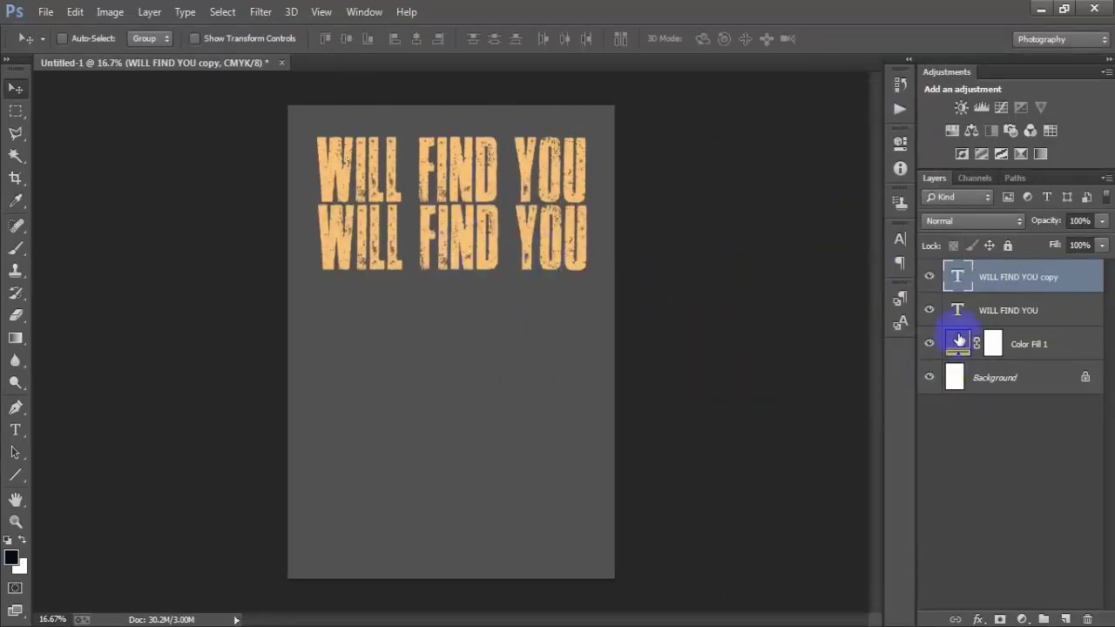
double_click(961, 281)
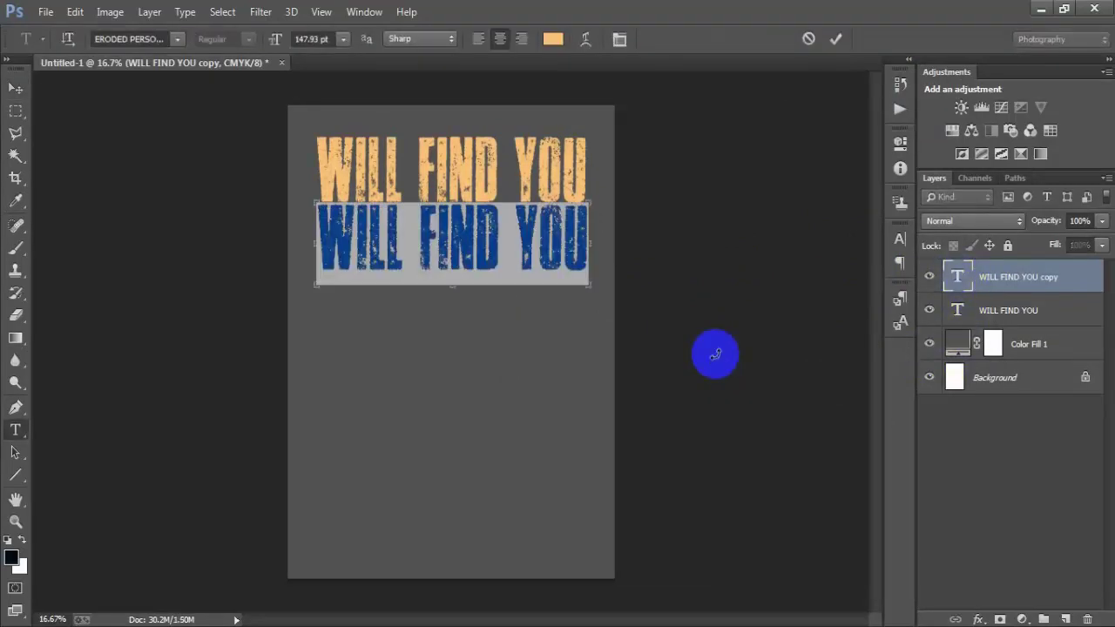
text(AND WE WILL)
click(14, 88)
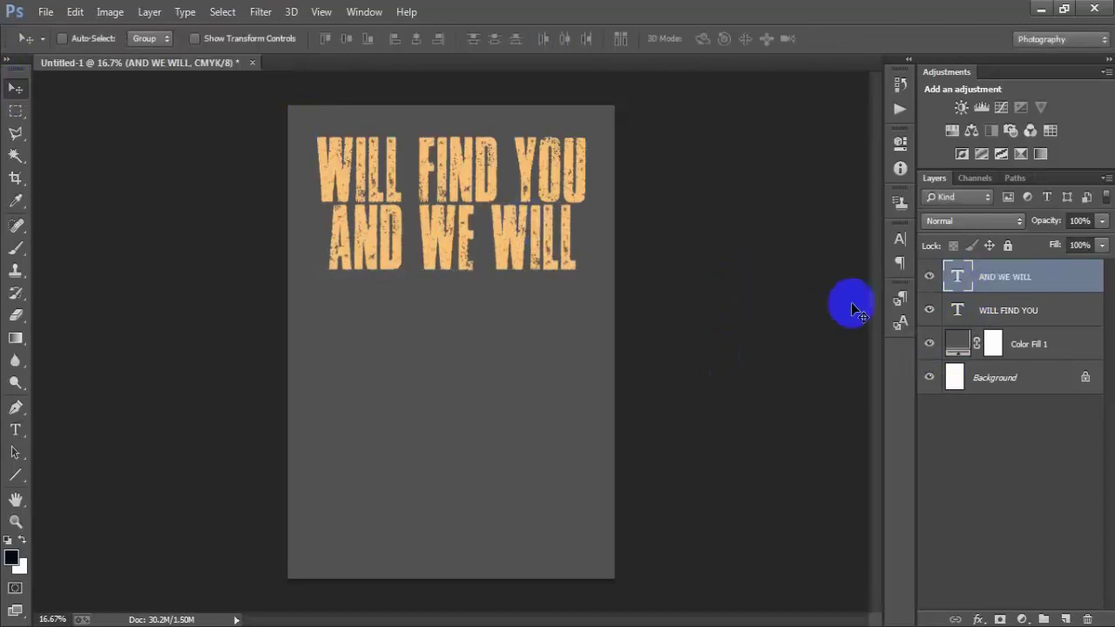
- Make the AND WE WILL text near-white
click(900, 241)
click(849, 325)
click(439, 82)
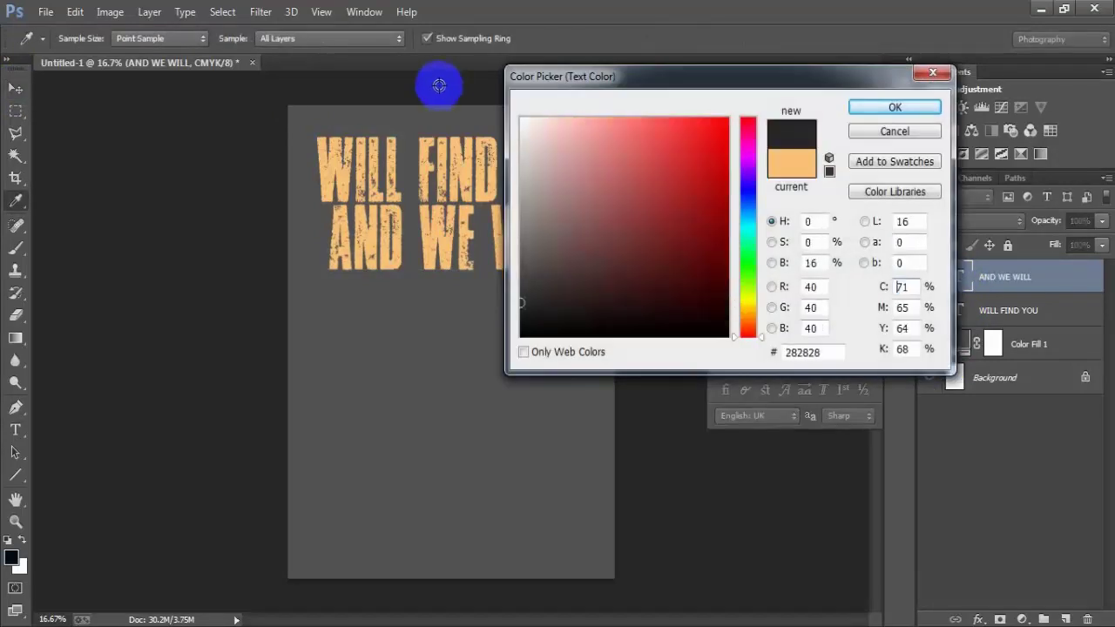
click(525, 122)
click(887, 107)
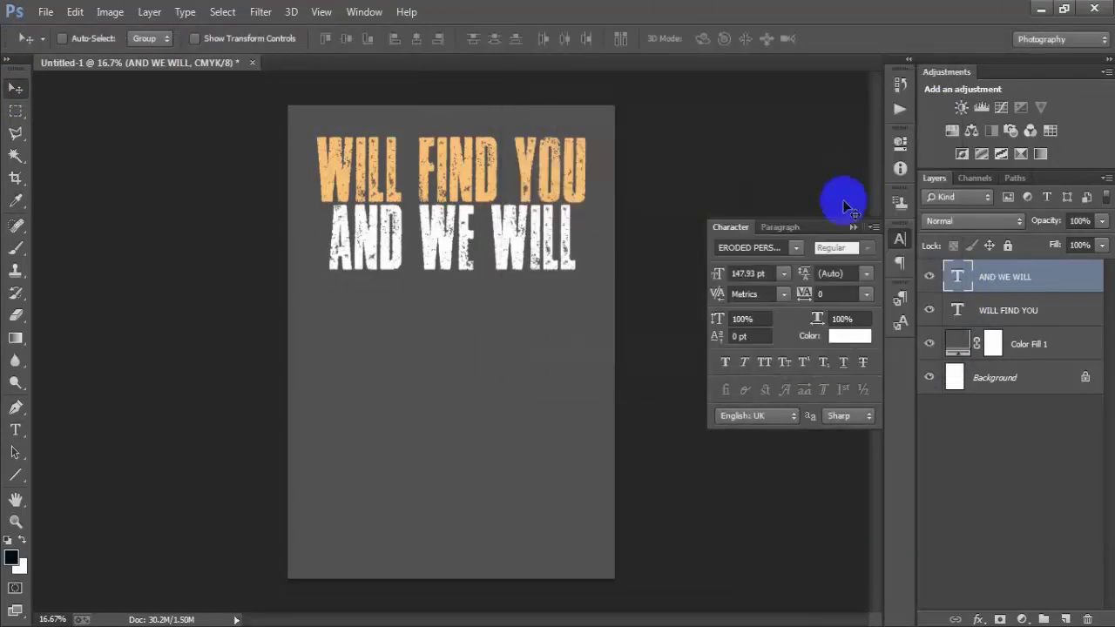
click(854, 227)
- Shrink AND WE WILL, centre it horizontally, and nudge it up toward the headline
key(ctrl+t)
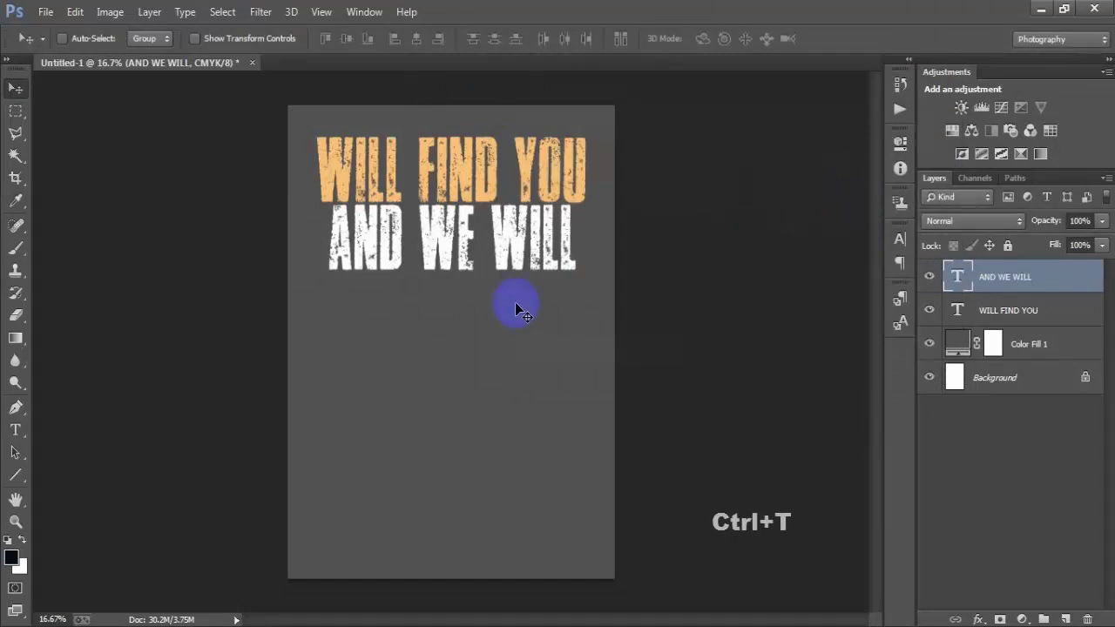
drag(574, 283, 454, 266)
drag(533, 263, 541, 264)
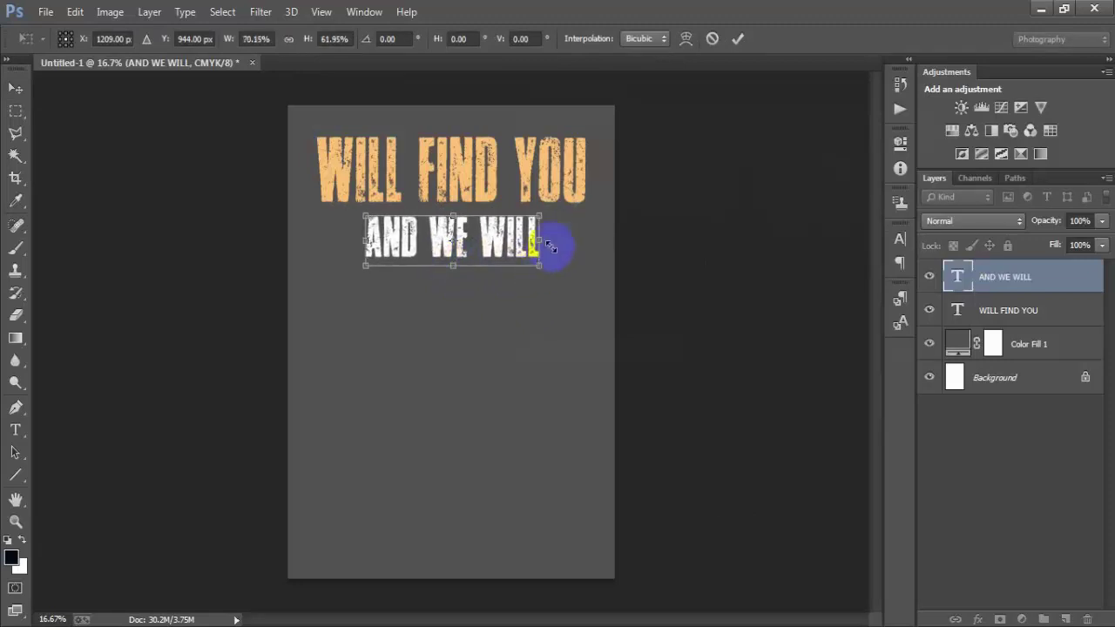
click(738, 41)
ctrl+click(995, 378)
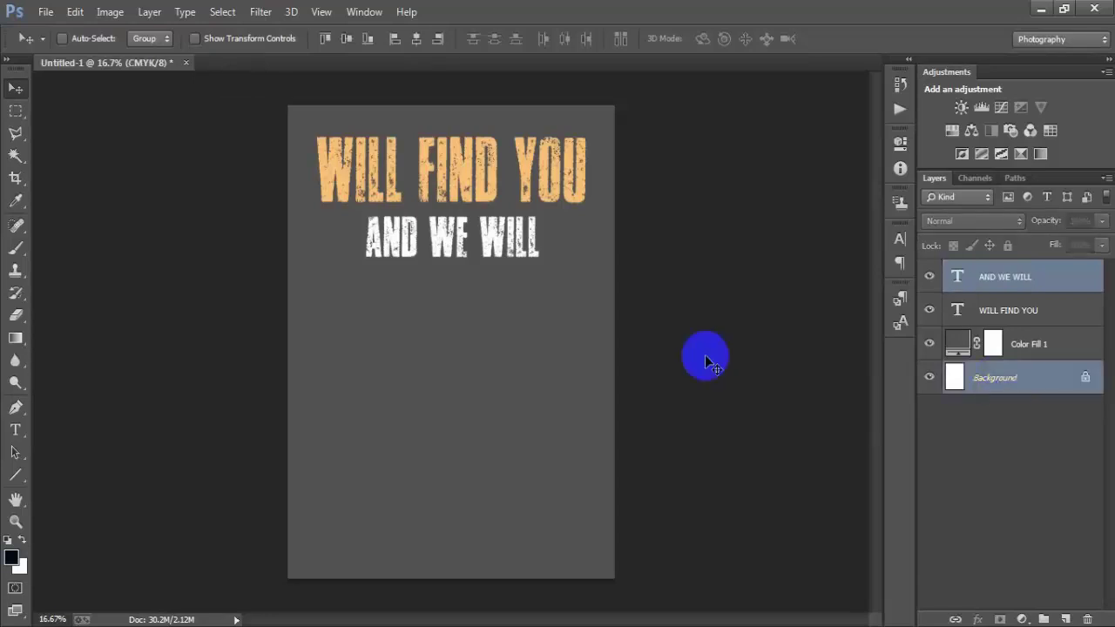
click(416, 40)
click(1028, 288)
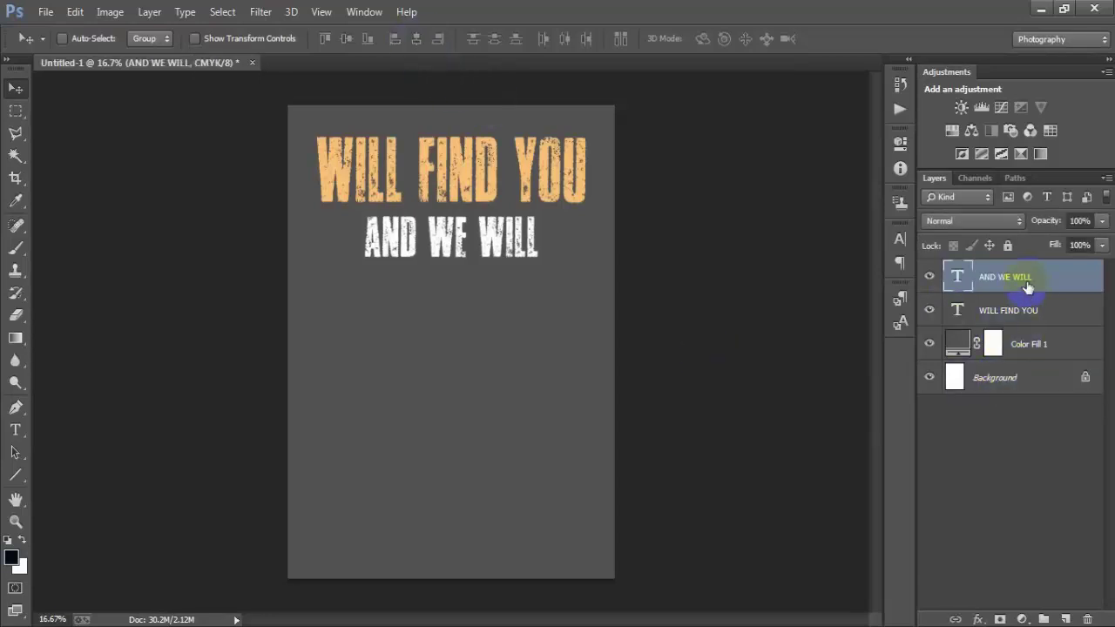
key(shift+Up)
key(shift+Up)
key(shift+Up)
key(shift+Up)
key(shift+Up)
key(shift+Up)
key(shift+Up)
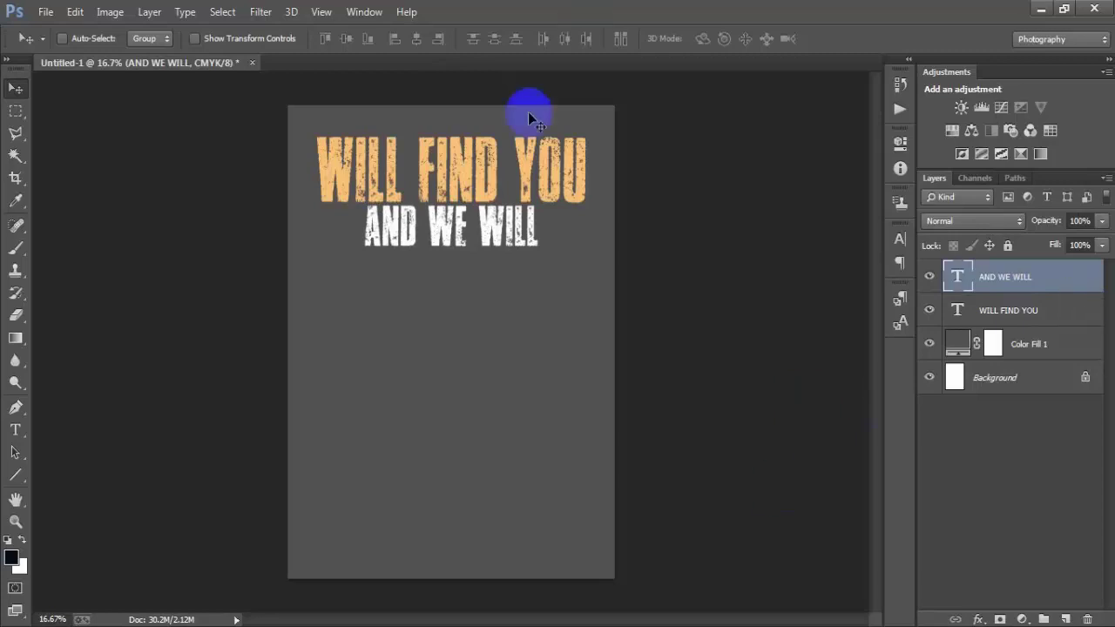
- Open the bow EPS rasterized at 300 resolution and dock it beside the poster
click(41, 12)
click(57, 47)
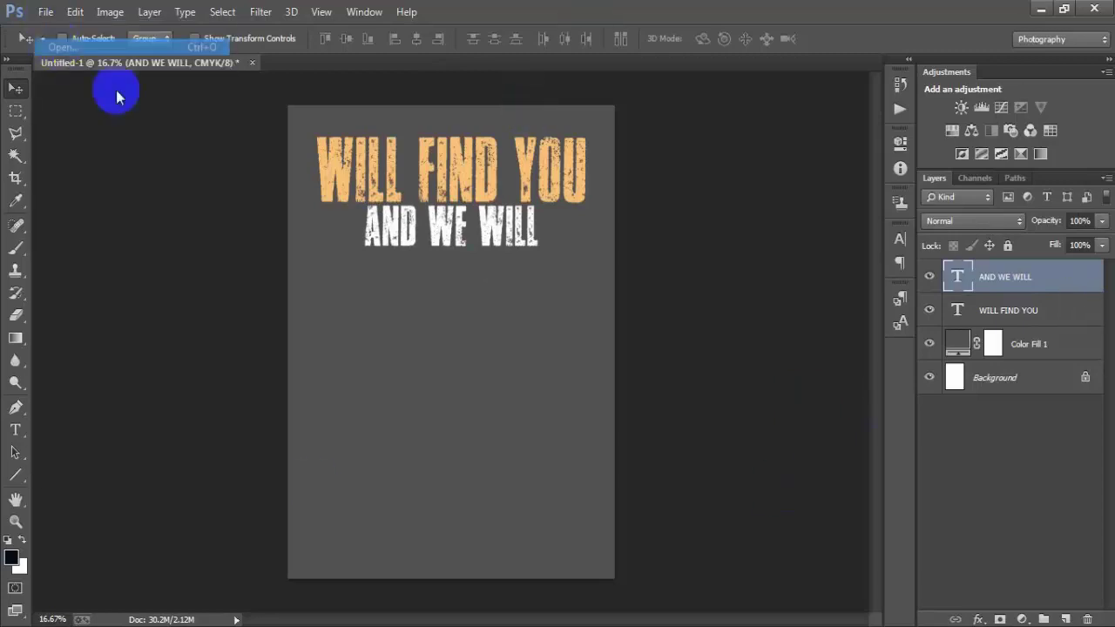
click(490, 139)
click(798, 485)
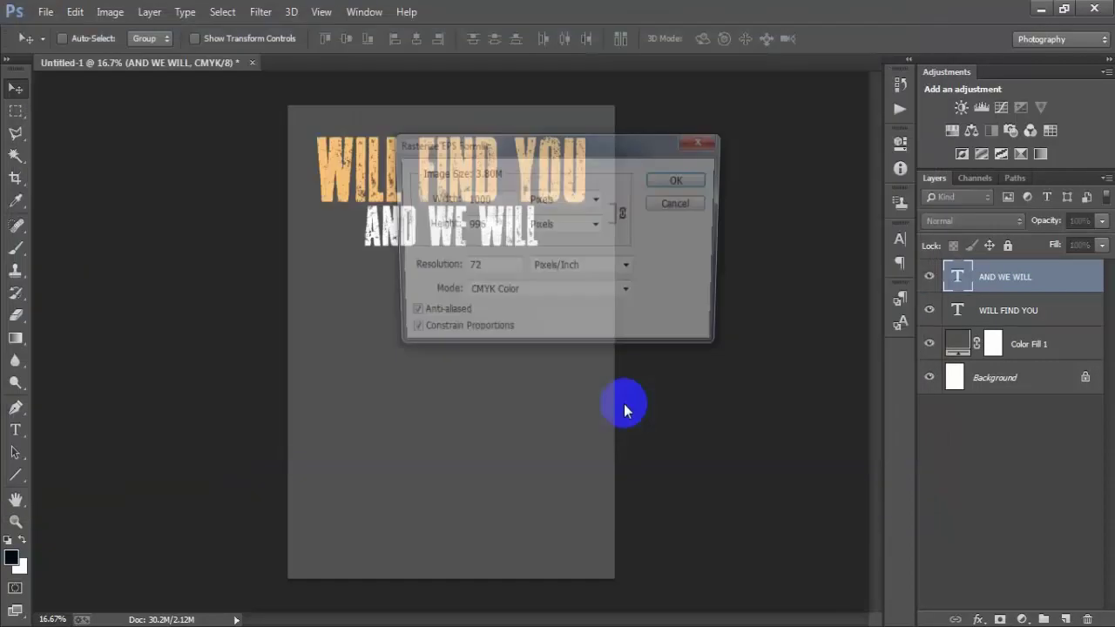
double_click(470, 268)
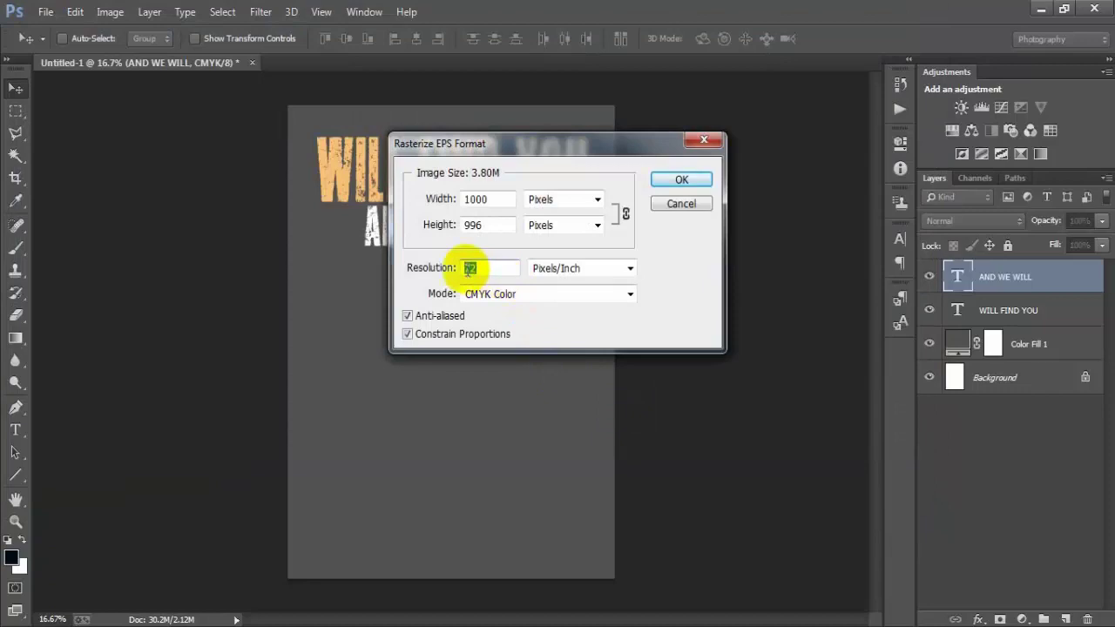
text(300)
key(Return)
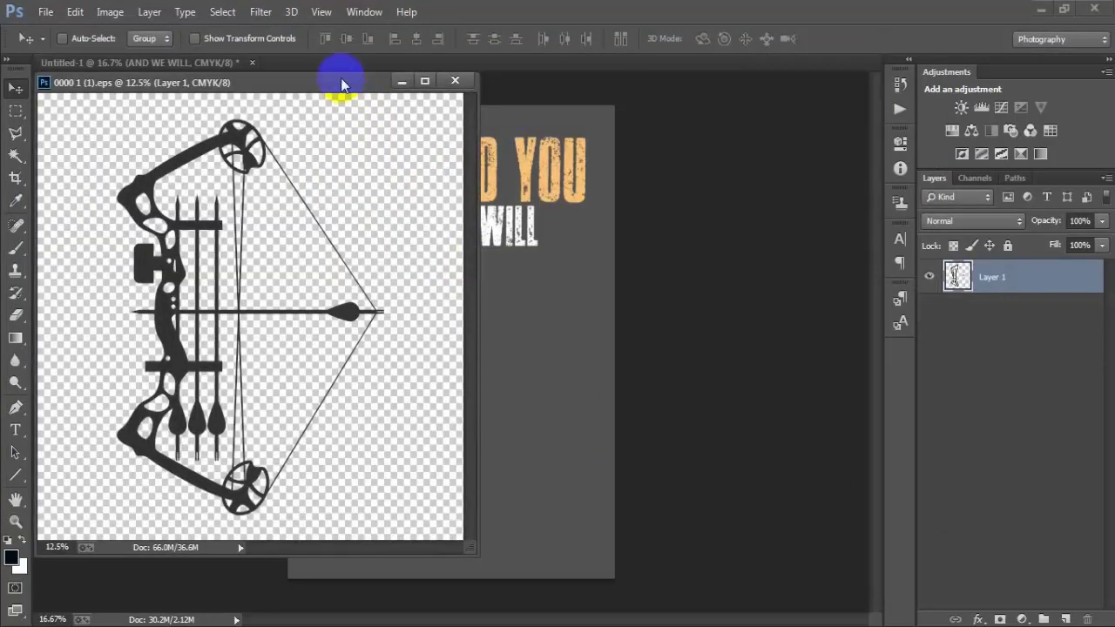
drag(341, 78, 465, 70)
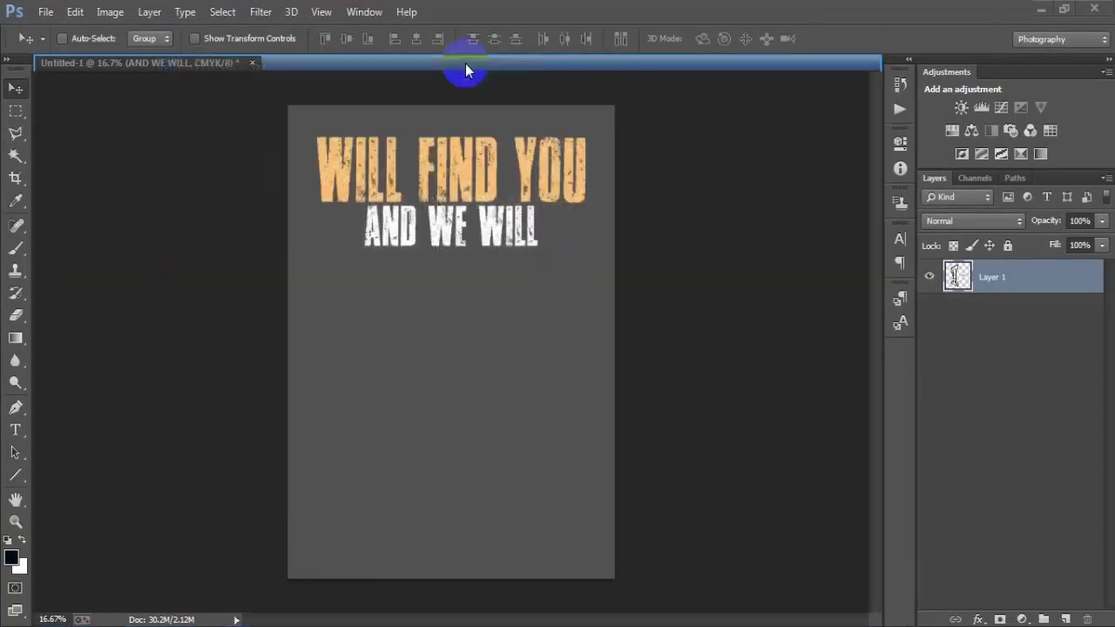
- Drag the bow layer onto the poster and close the EPS without saving
mouse_move(369, 323)
mouse_down()
mouse_move(183, 68)
mouse_move(424, 399)
mouse_up()
click(433, 63)
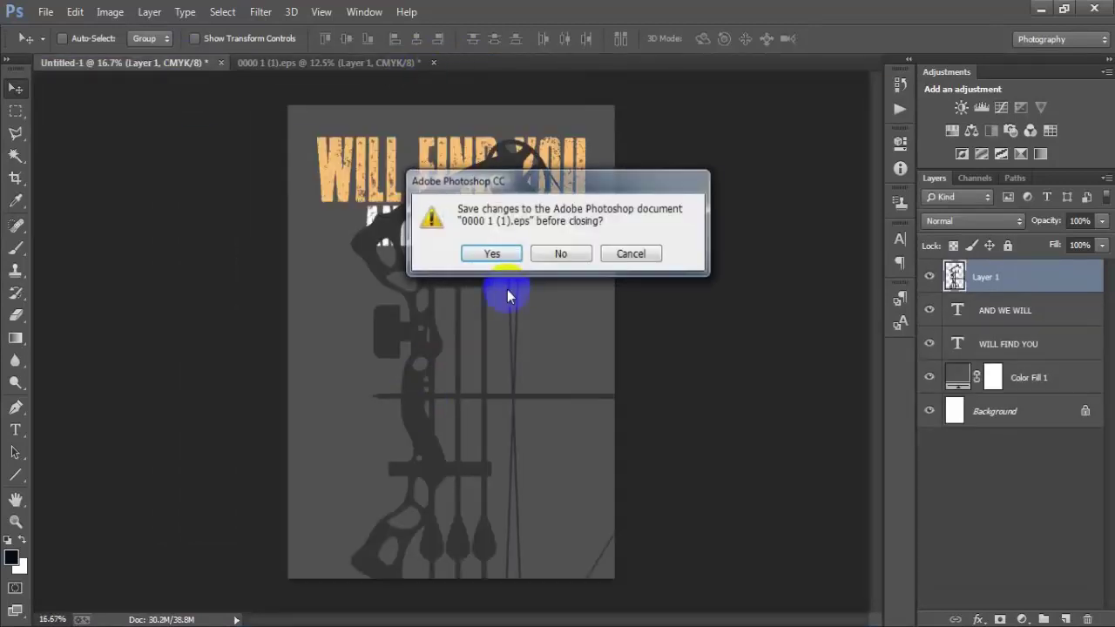
click(561, 253)
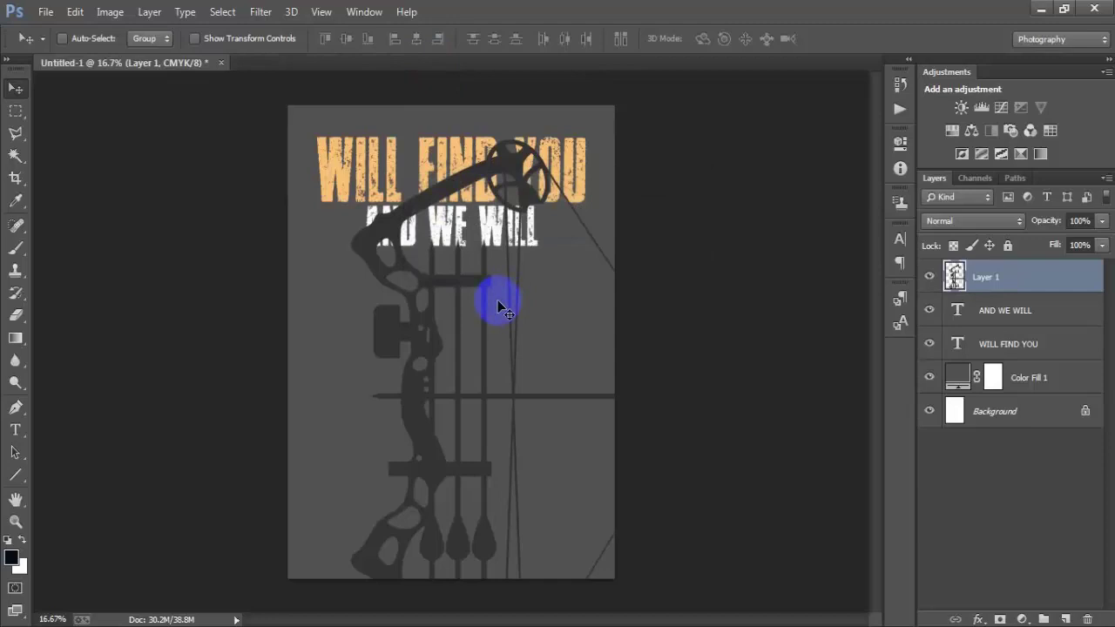
- Rotate the bow 90° counter-clockwise, scale it to about 46%, and place it beneath AND WE WILL
key(ctrl+t)
right_click(515, 296)
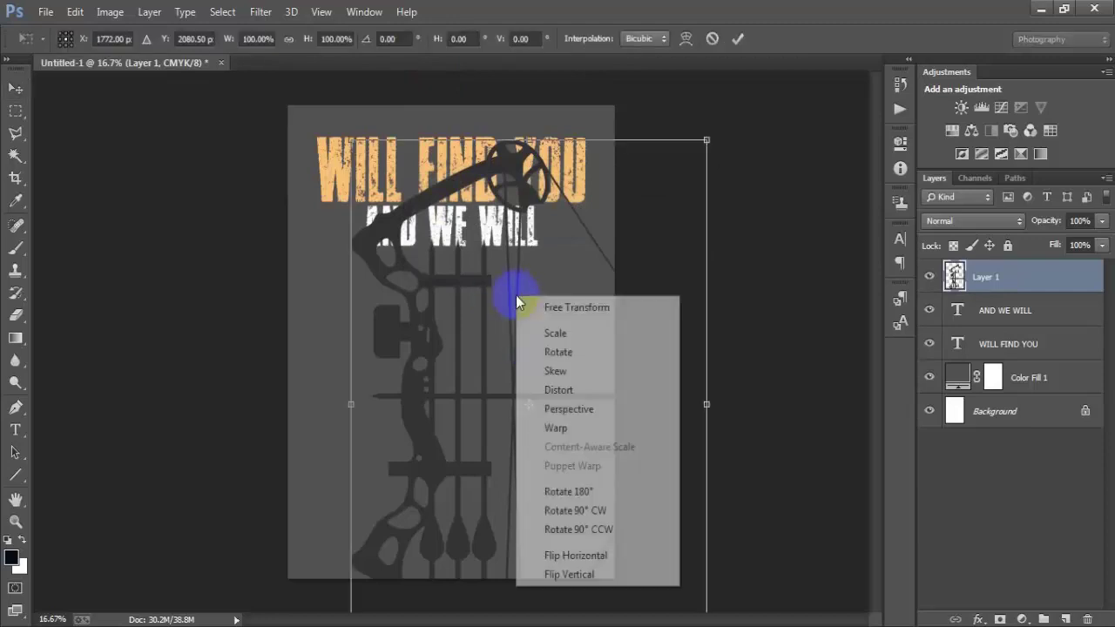
click(610, 510)
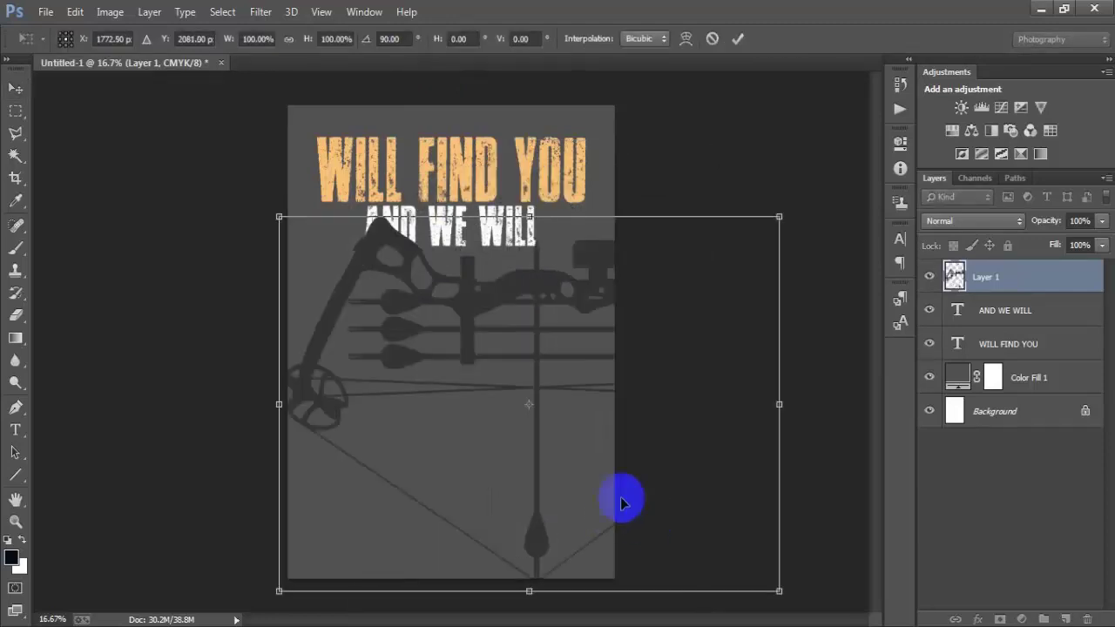
key(ctrl+z)
right_click(548, 346)
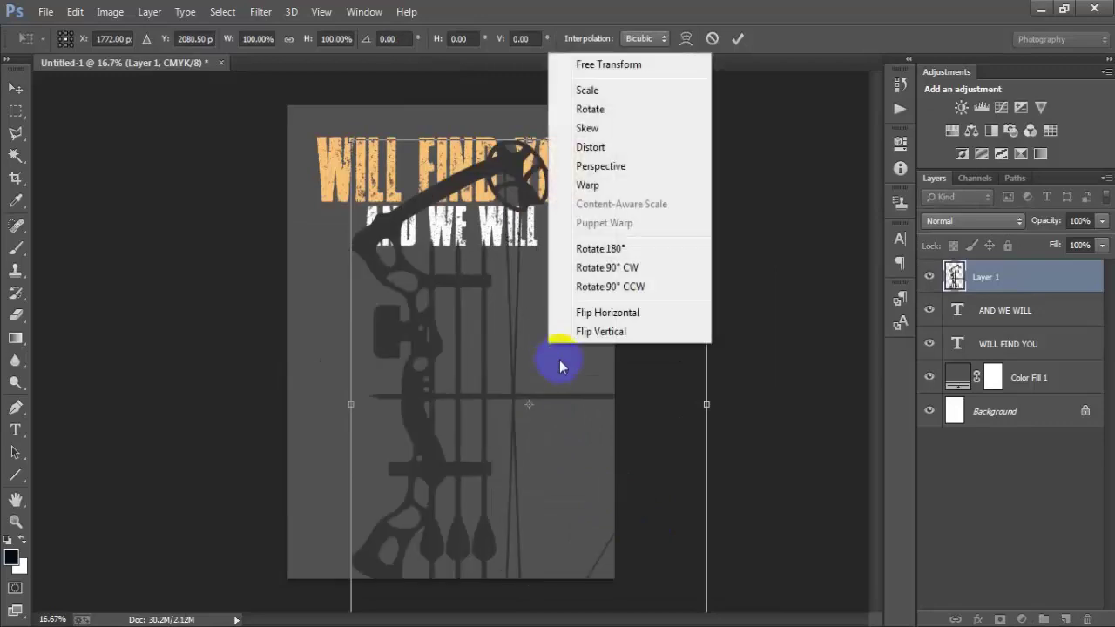
click(625, 286)
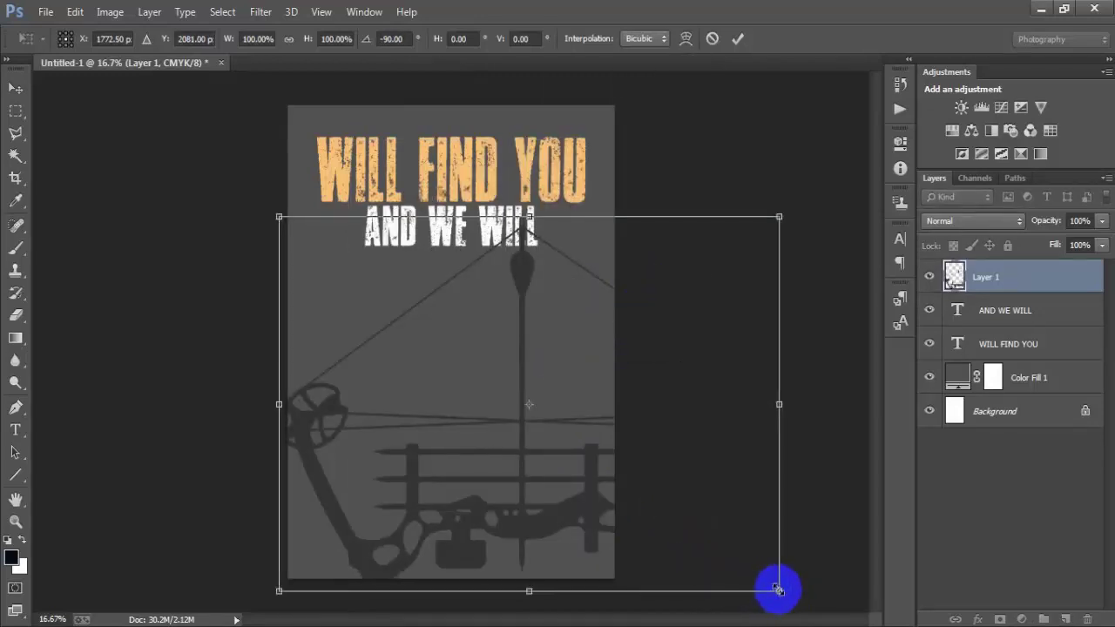
drag(779, 590, 642, 489)
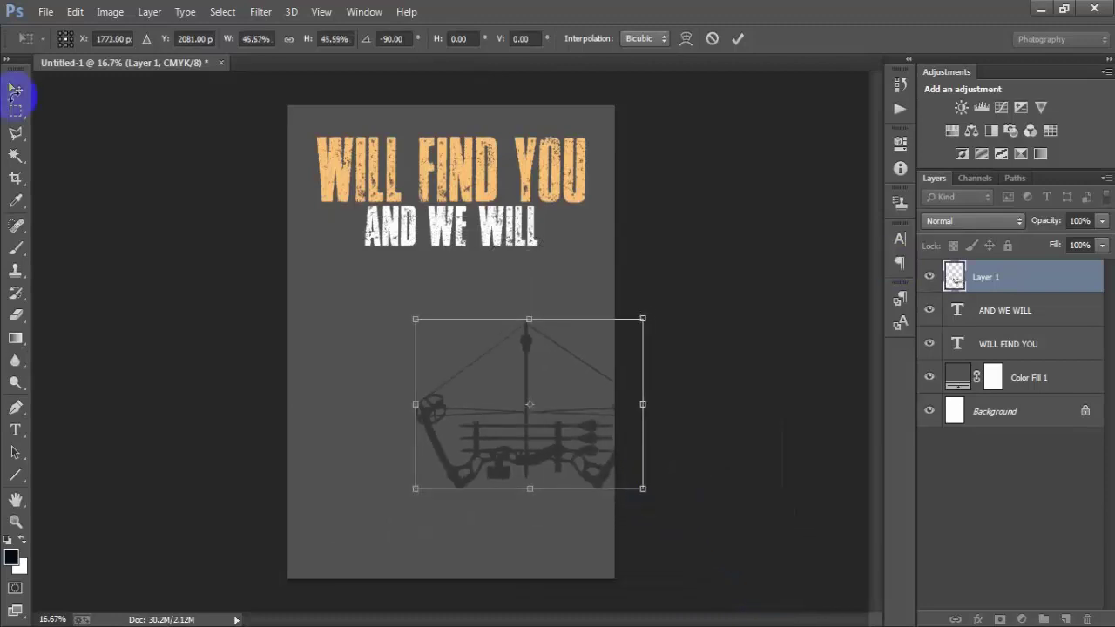
mouse_move(535, 436)
mouse_down()
mouse_move(466, 326)
mouse_move(466, 355)
mouse_up()
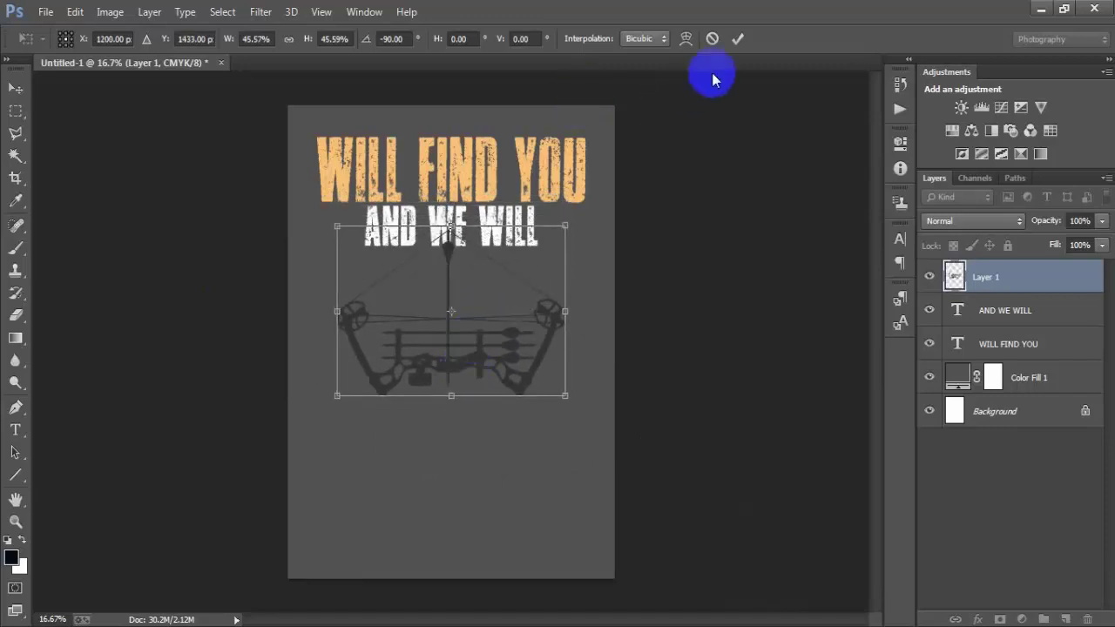
click(969, 312)
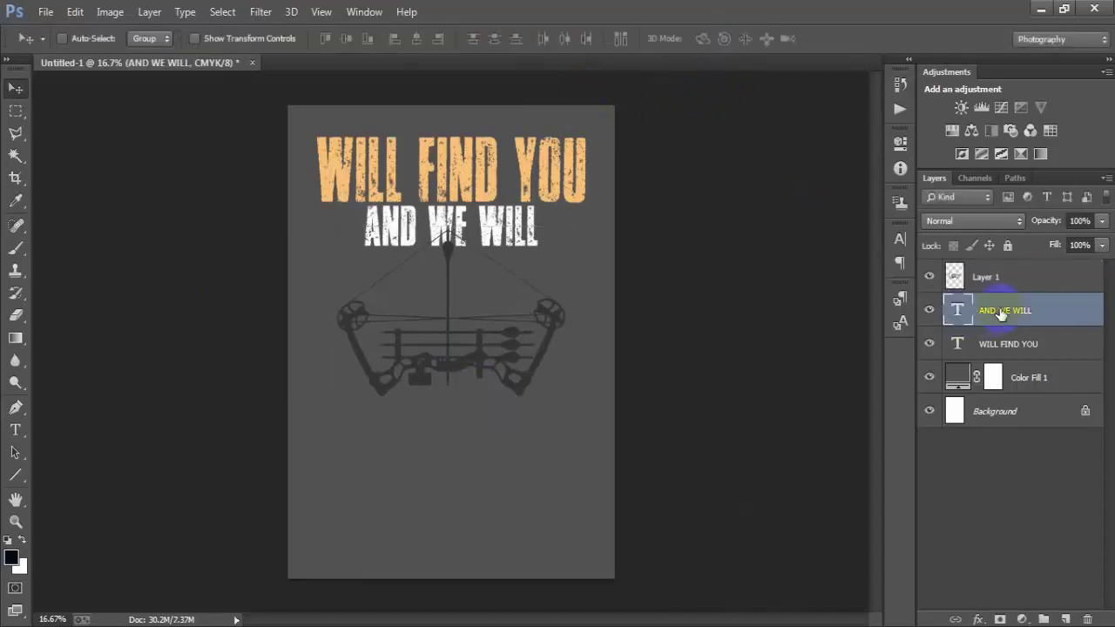
- Scale AND WE WILL down to about 83% and nudge it up slightly
key(ctrl+t)
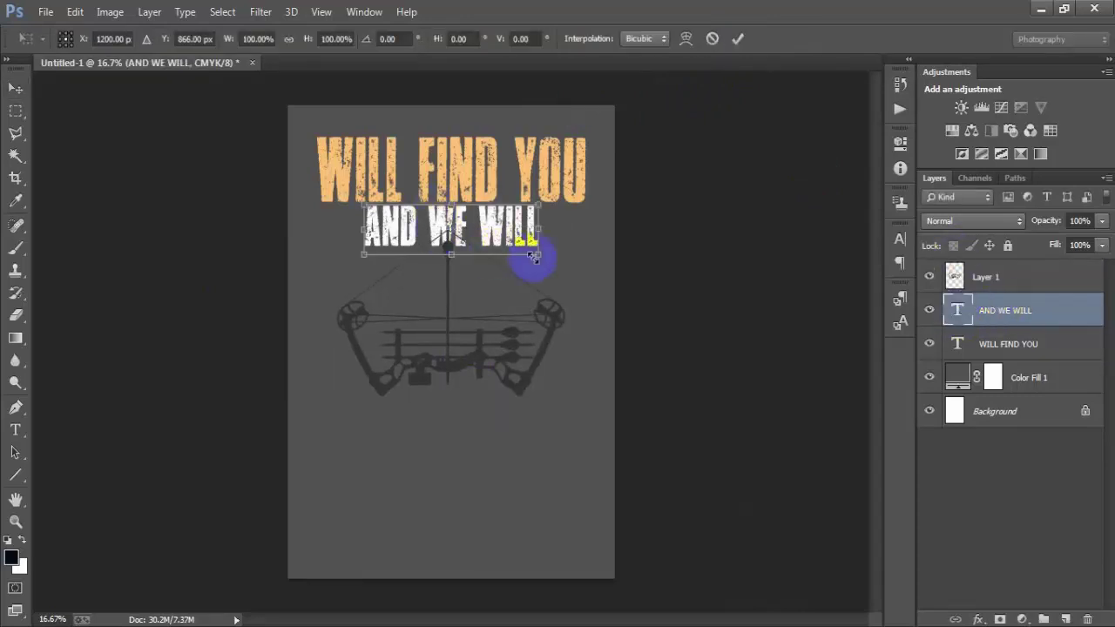
drag(538, 253, 526, 236)
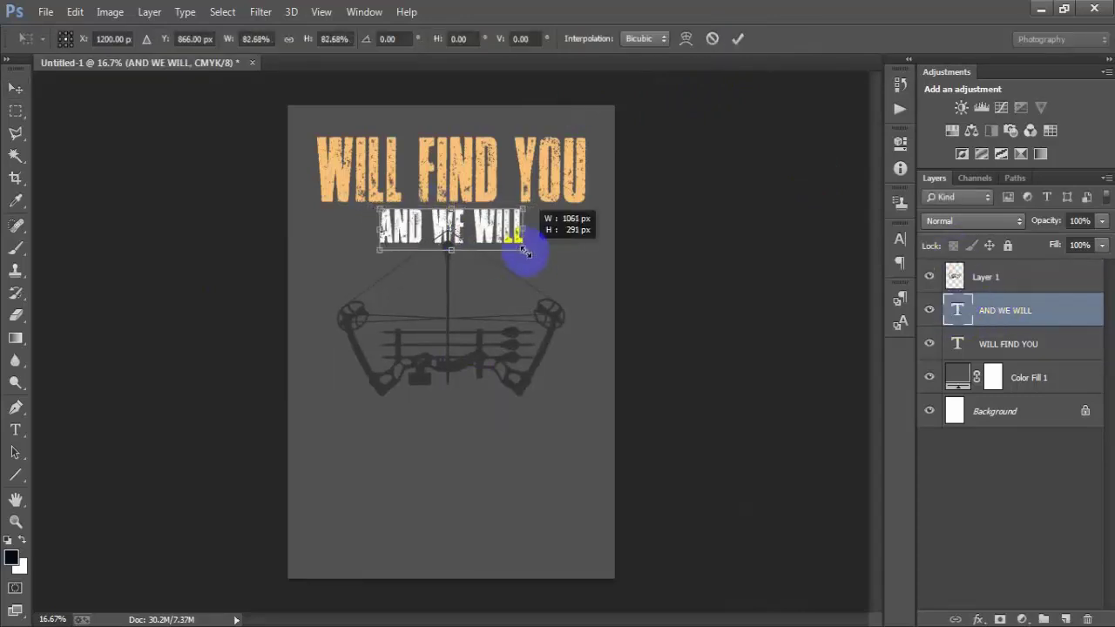
click(737, 38)
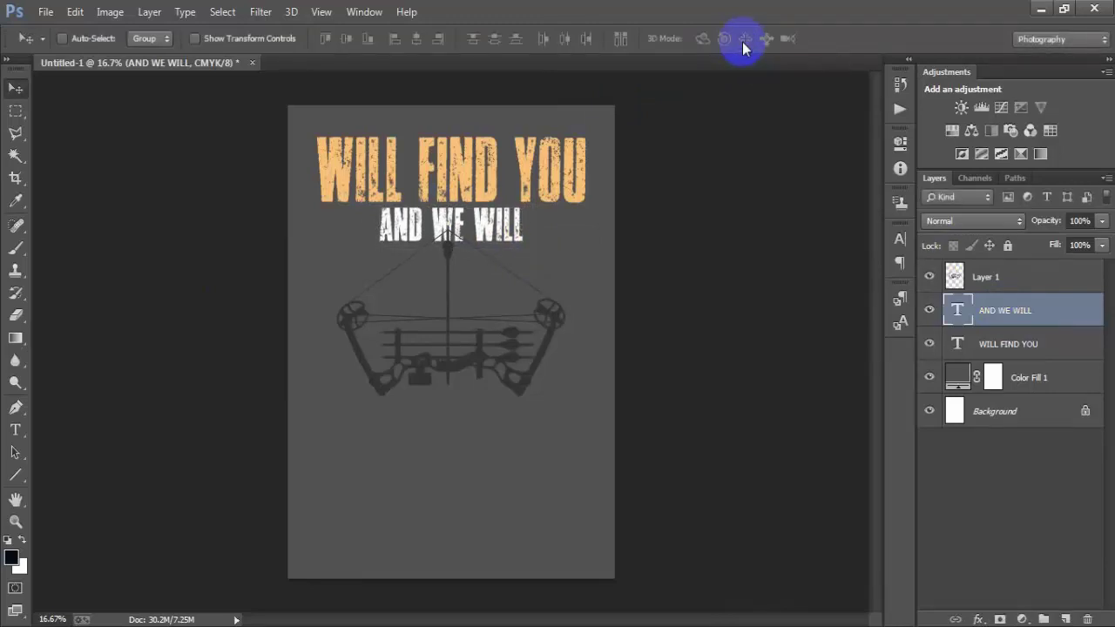
key(shift+Up)
key(shift+Up)
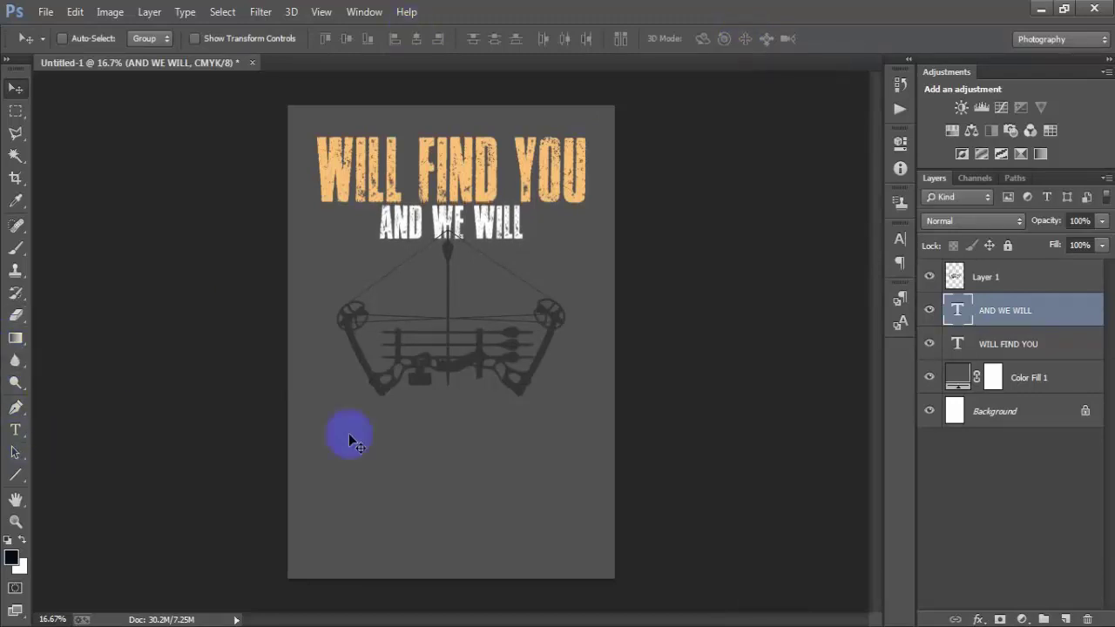
- Give the bow layer a white Color Overlay layer style
click(1022, 288)
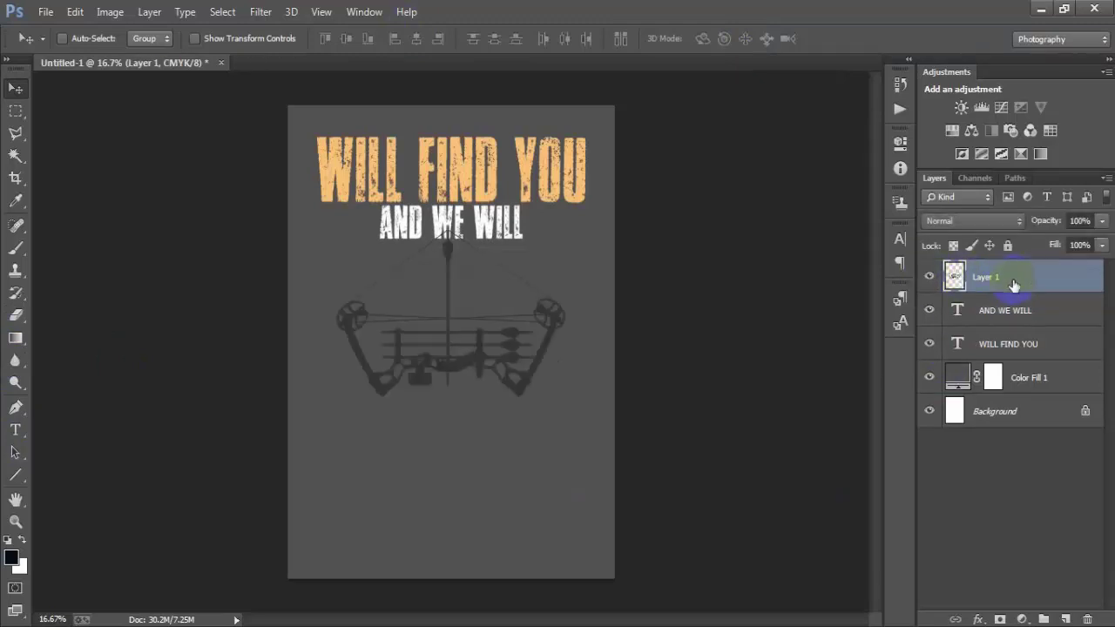
double_click(1050, 285)
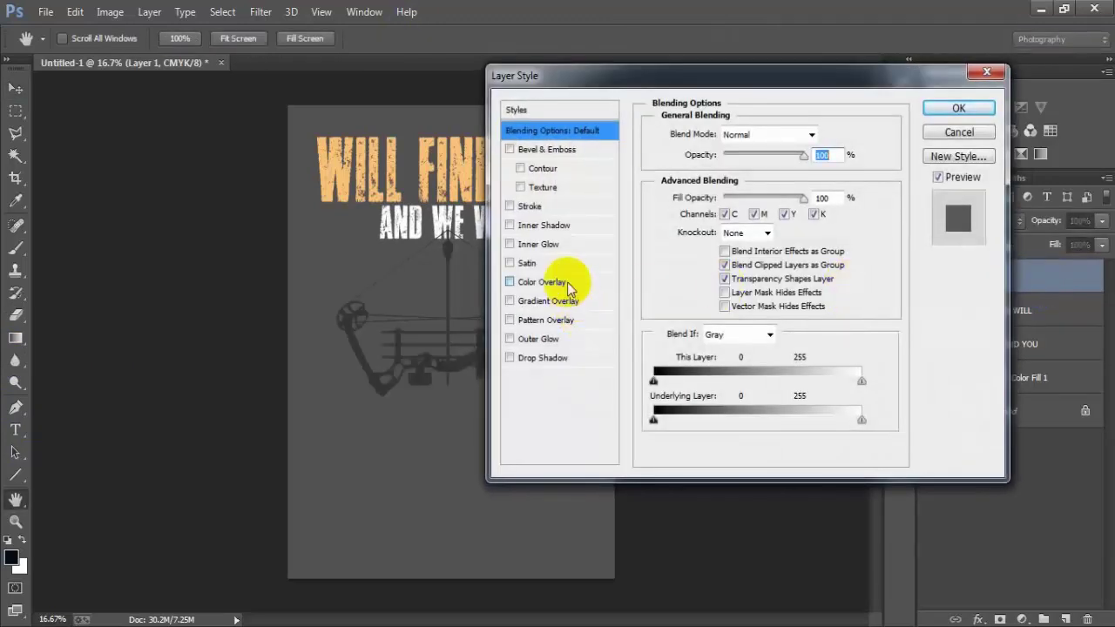
click(557, 281)
click(822, 134)
drag(581, 137, 521, 119)
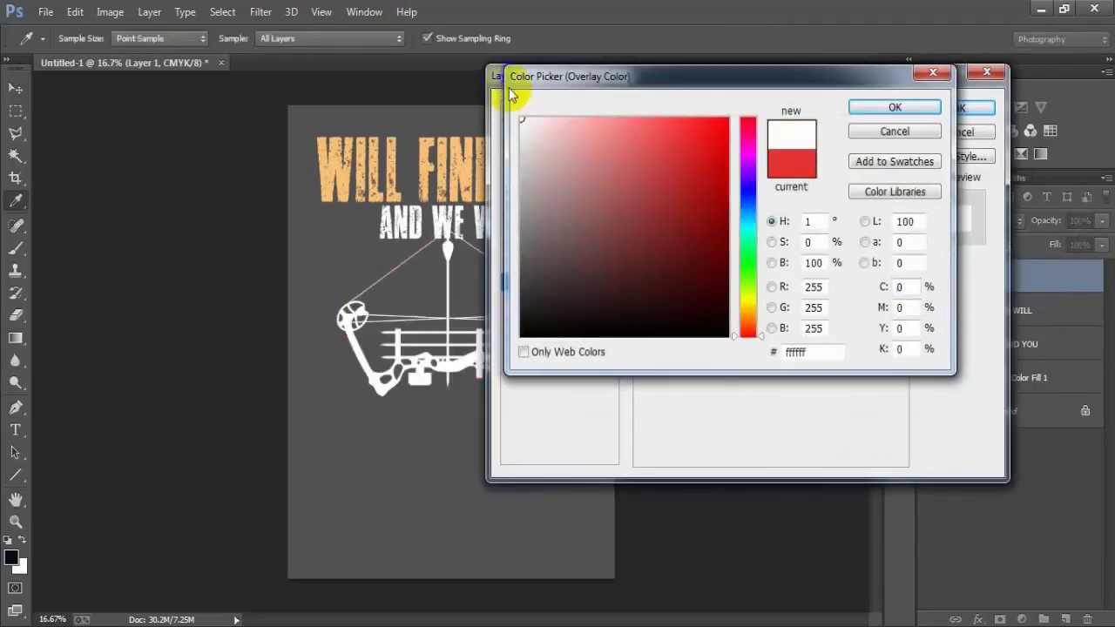
click(914, 108)
click(966, 110)
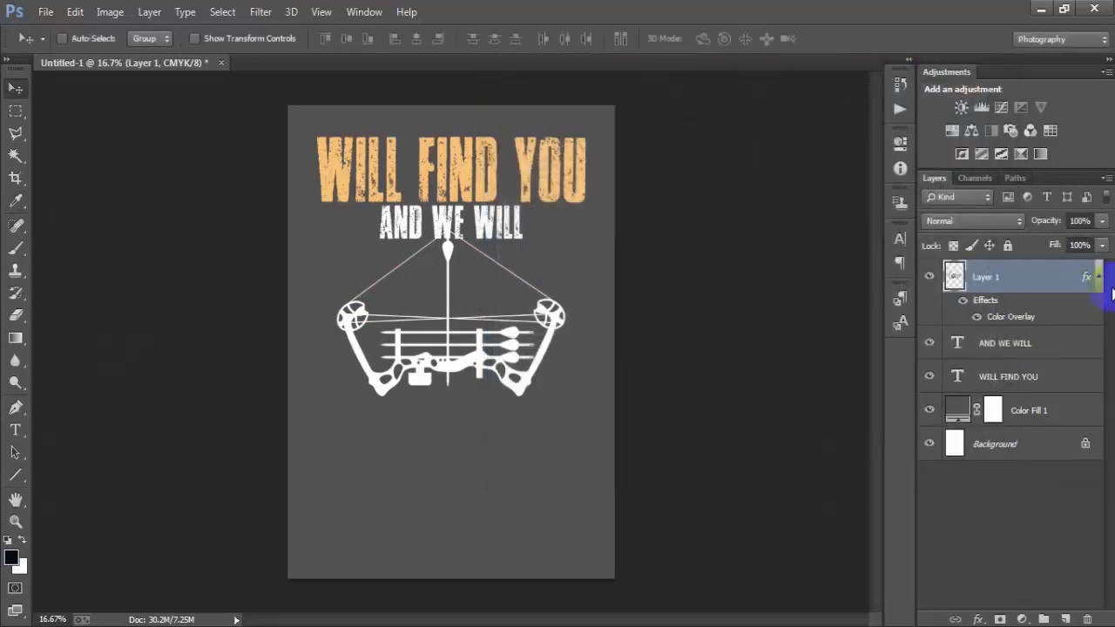
click(1098, 278)
- Move the bow layer below the text layers, shift it up, and enlarge it to about 110%
drag(1033, 278, 1032, 361)
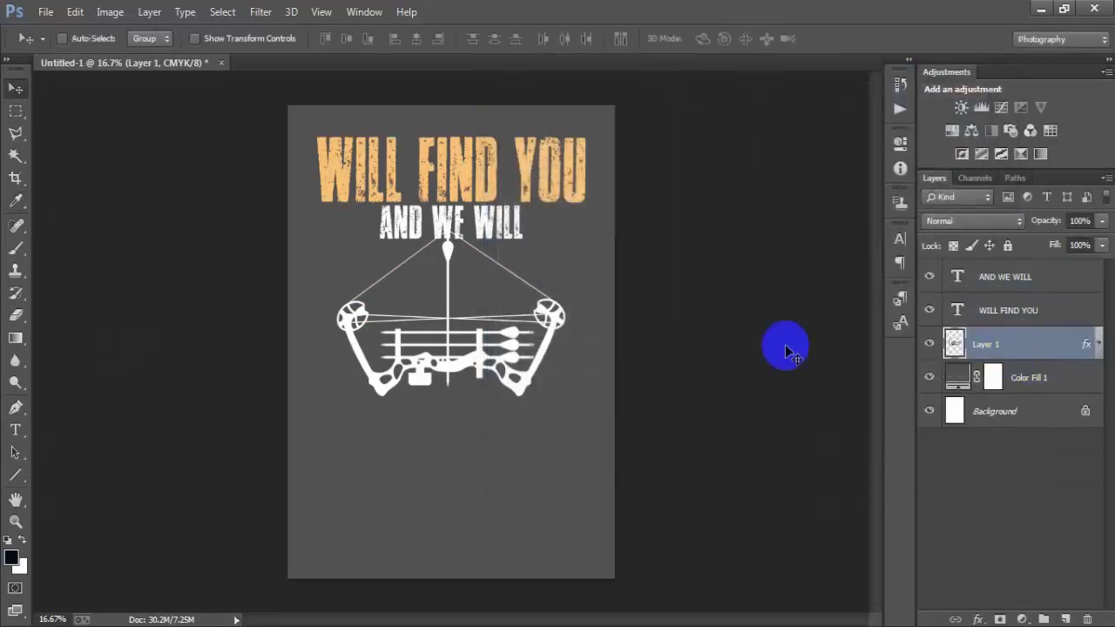
mouse_move(471, 360)
mouse_down()
mouse_move(468, 325)
mouse_move(469, 349)
mouse_up()
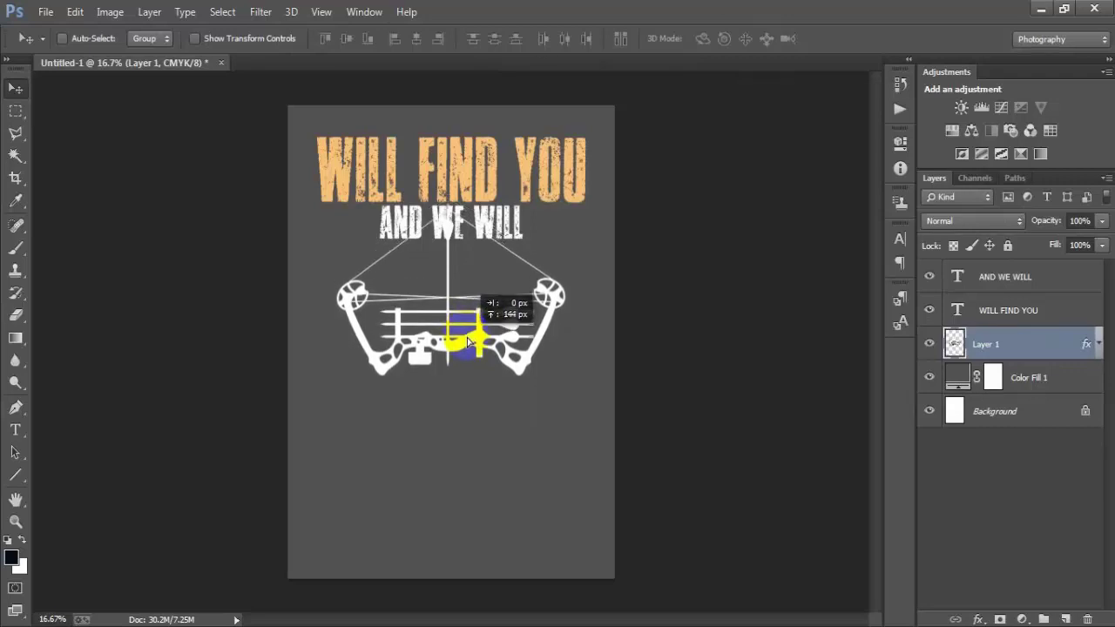
drag(468, 348, 469, 348)
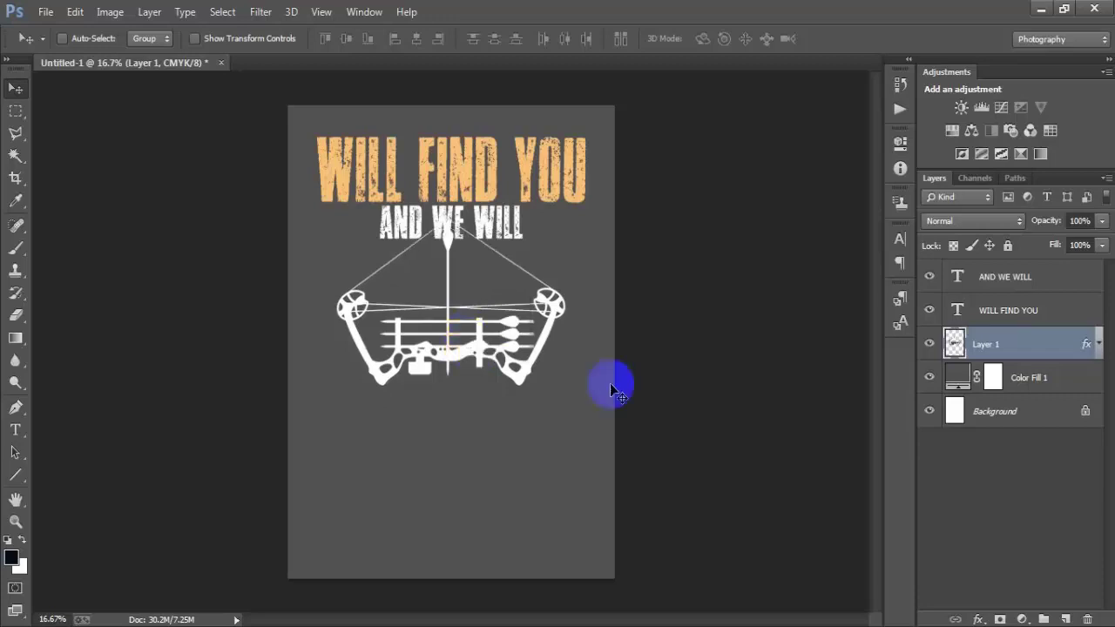
ctrl+click(1006, 425)
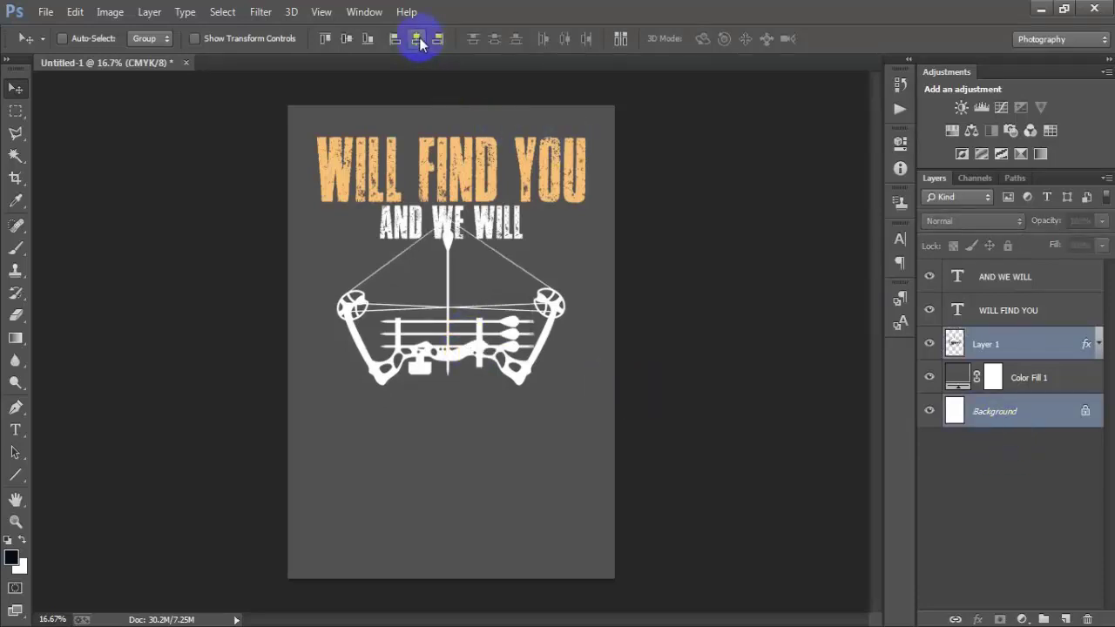
click(1055, 353)
key(ctrl+t)
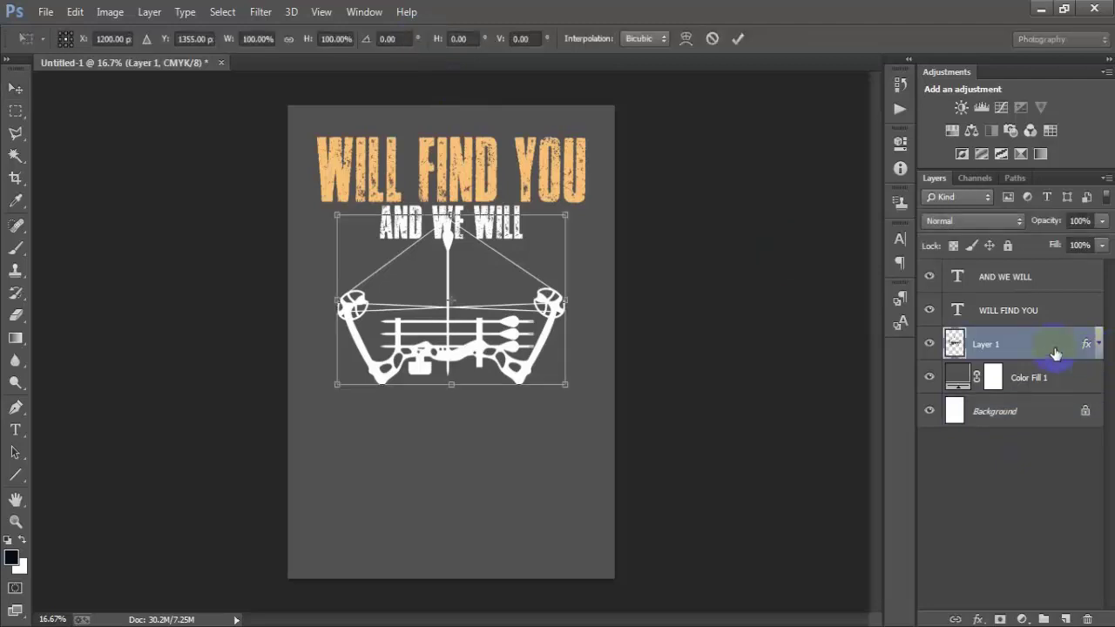
drag(567, 389, 582, 399)
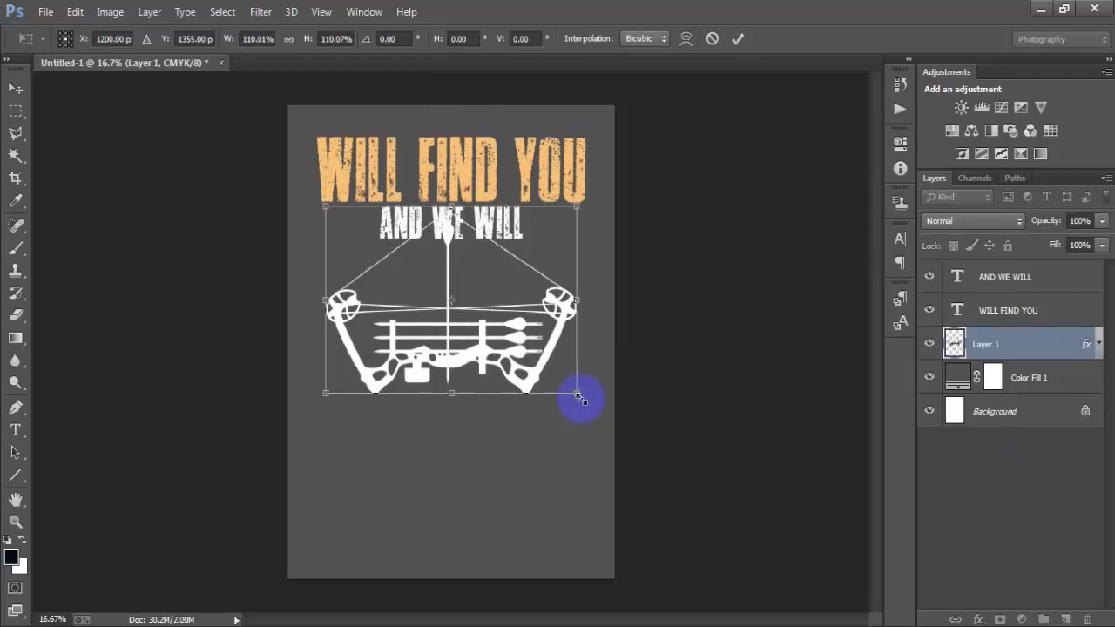
click(737, 38)
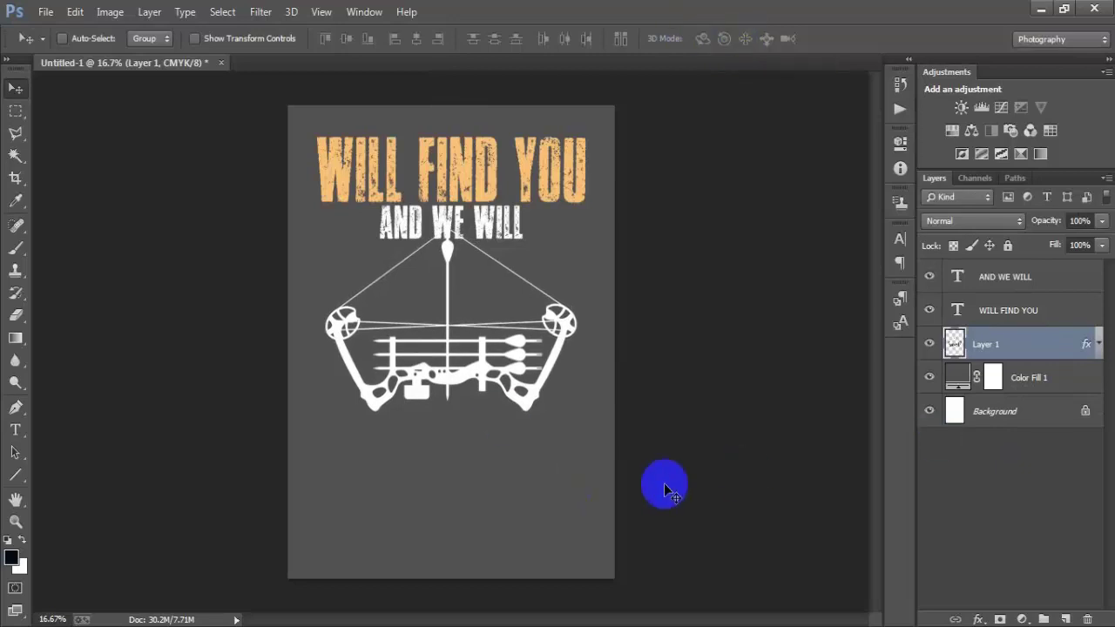
- Open and rasterize the deer antler EPS, docking it beside the poster
click(48, 13)
click(61, 46)
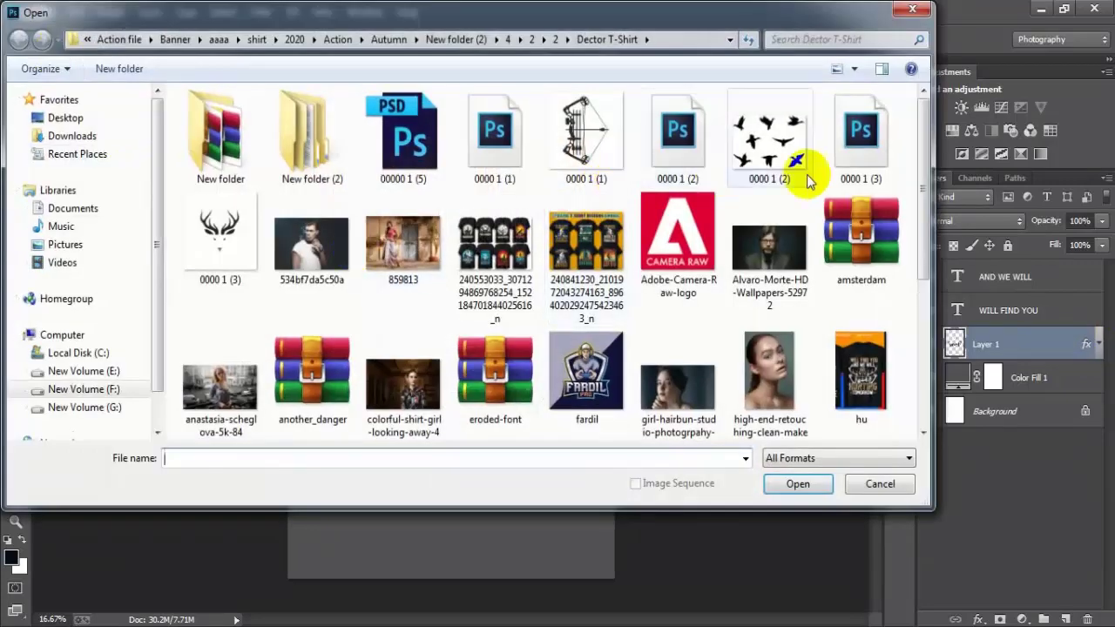
click(853, 165)
click(798, 483)
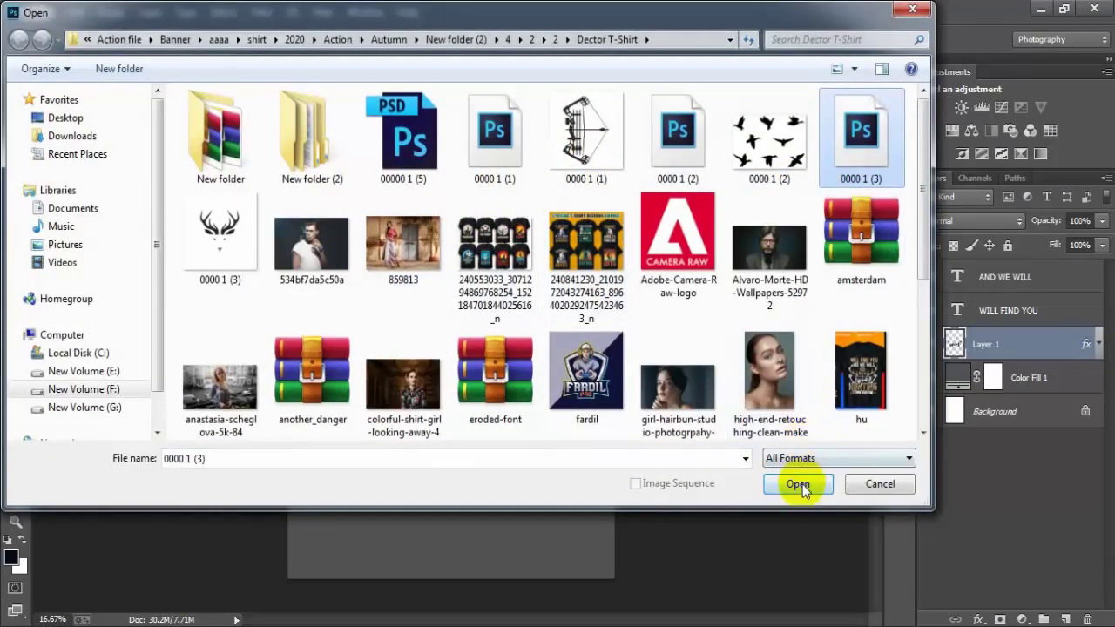
drag(485, 272, 434, 276)
text(300)
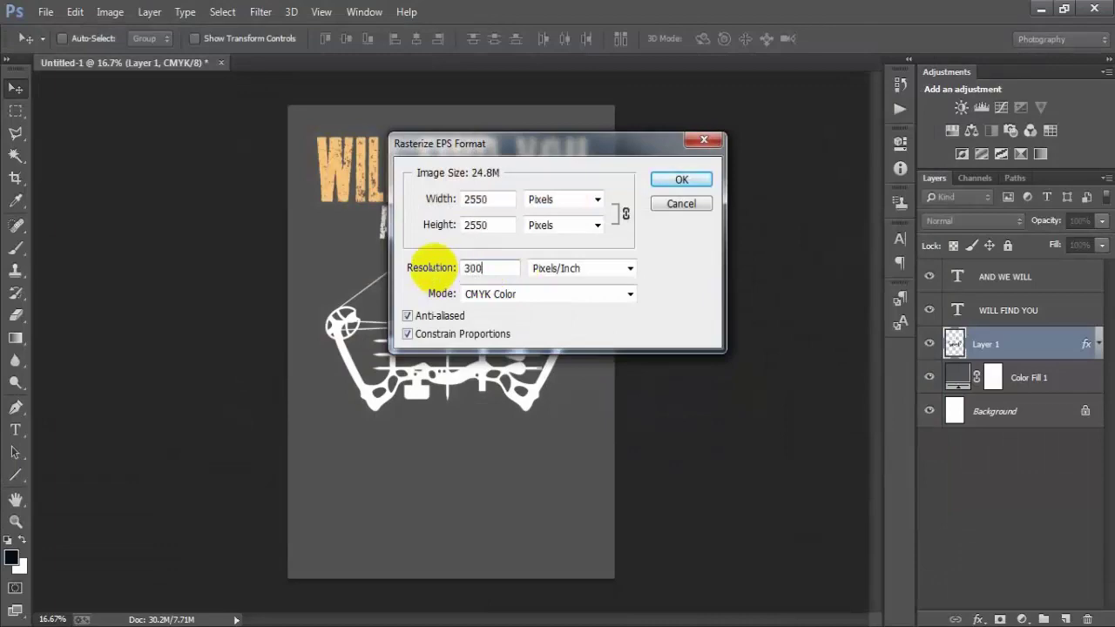
key(Return)
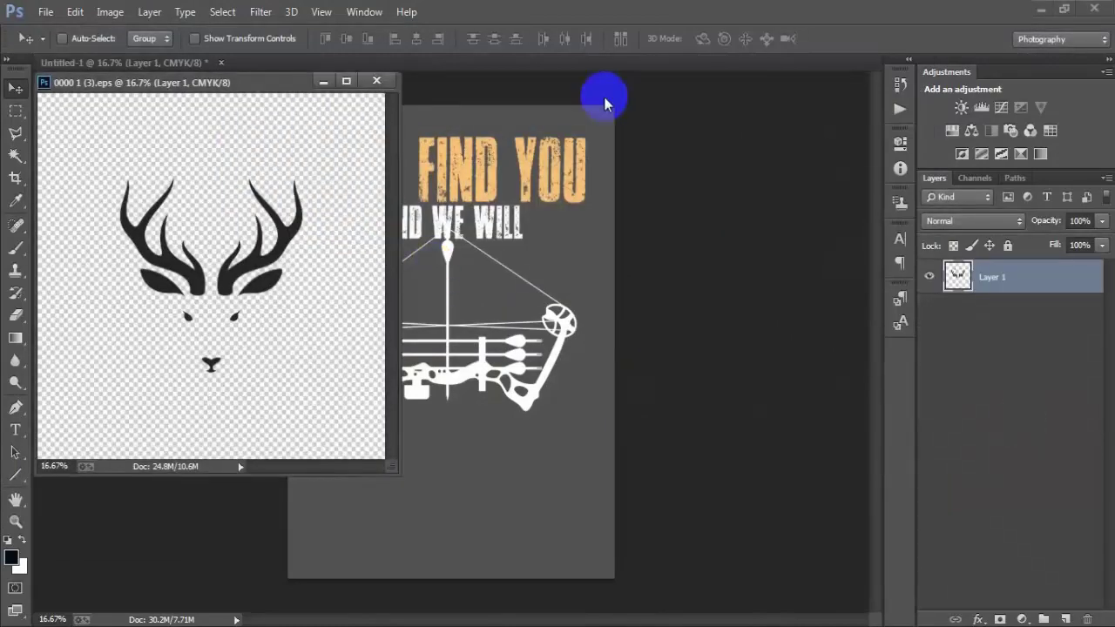
mouse_move(267, 82)
mouse_down()
mouse_move(433, 79)
mouse_move(431, 70)
mouse_up()
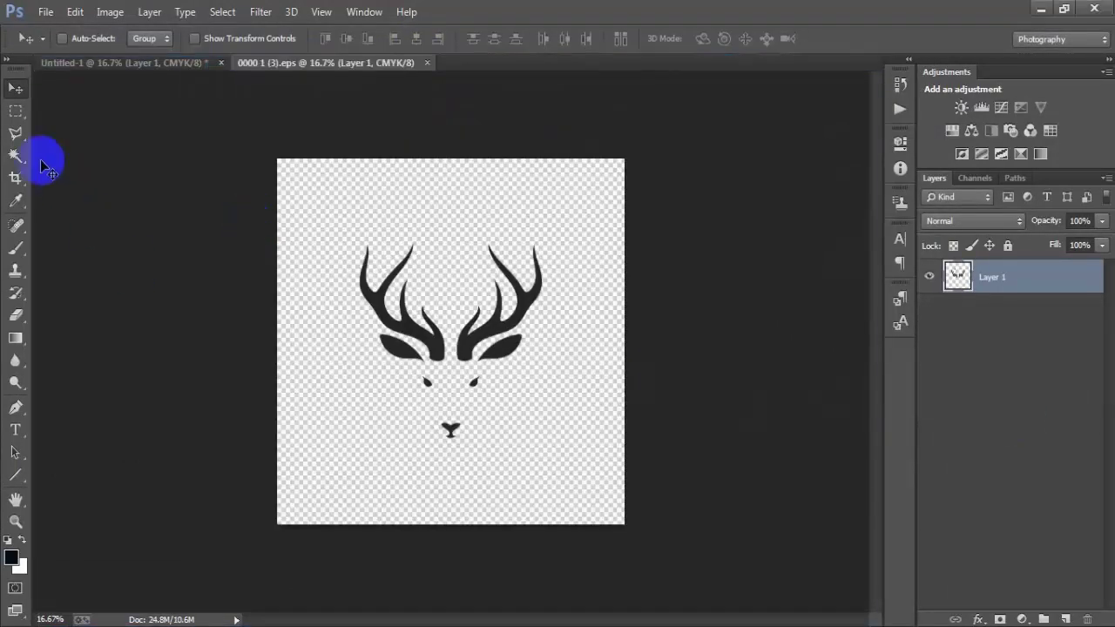
- Outline the left antler with the Polygonal Lasso selection
click(16, 132)
click(224, 199)
click(301, 298)
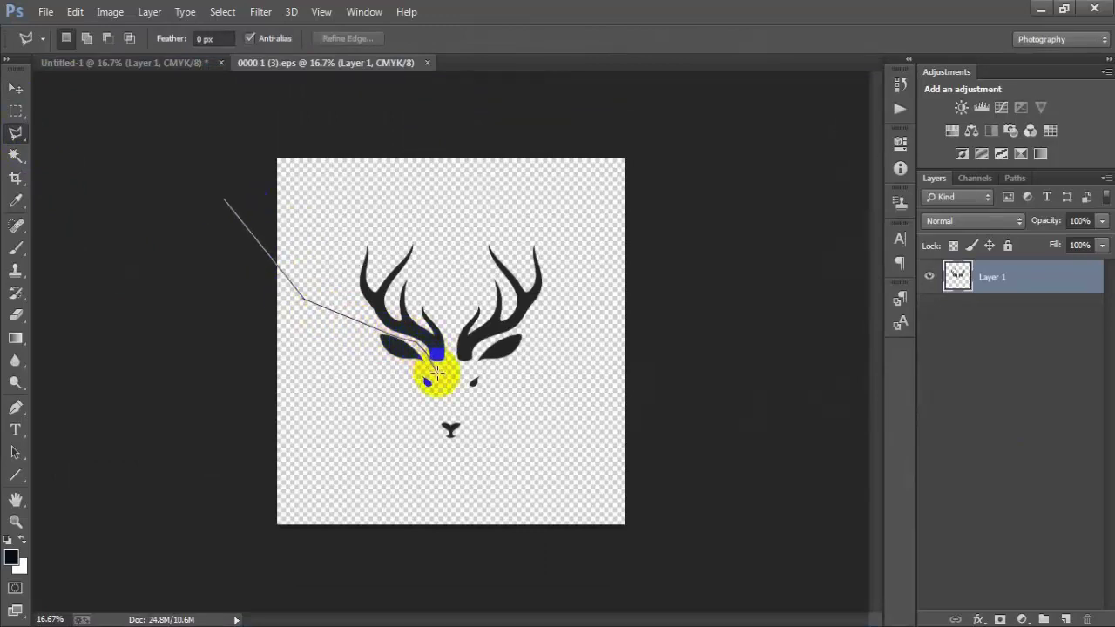
click(447, 367)
click(431, 176)
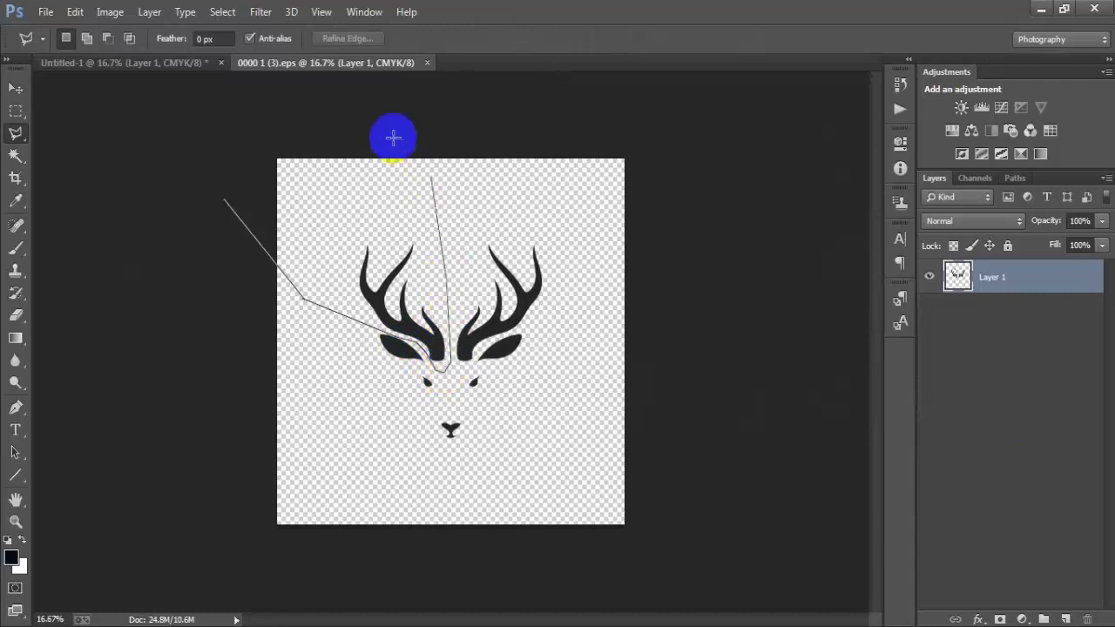
click(381, 137)
click(327, 138)
click(277, 153)
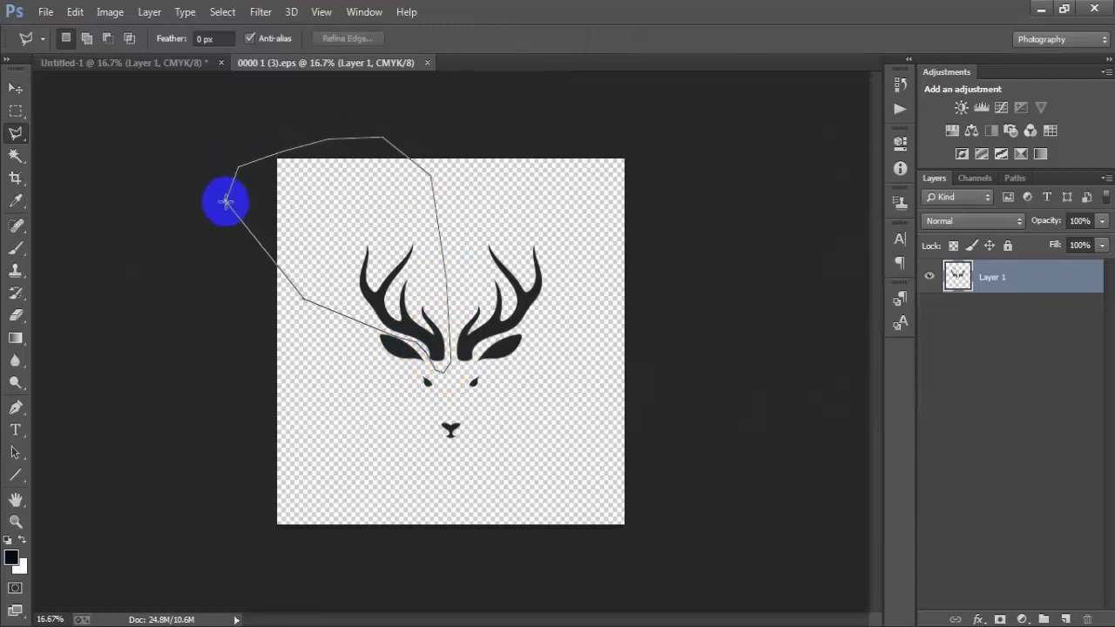
double_click(226, 199)
- Drag the selected antler into the poster and close the deer file without saving
click(17, 91)
mouse_move(396, 305)
mouse_down()
mouse_move(157, 75)
mouse_move(386, 461)
mouse_up()
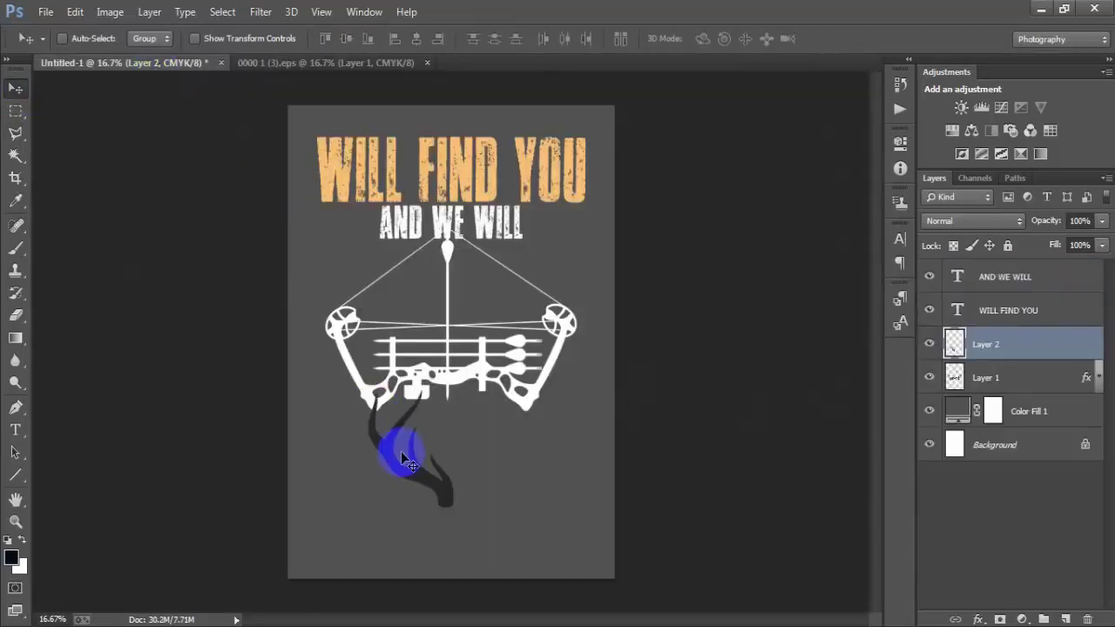
click(428, 64)
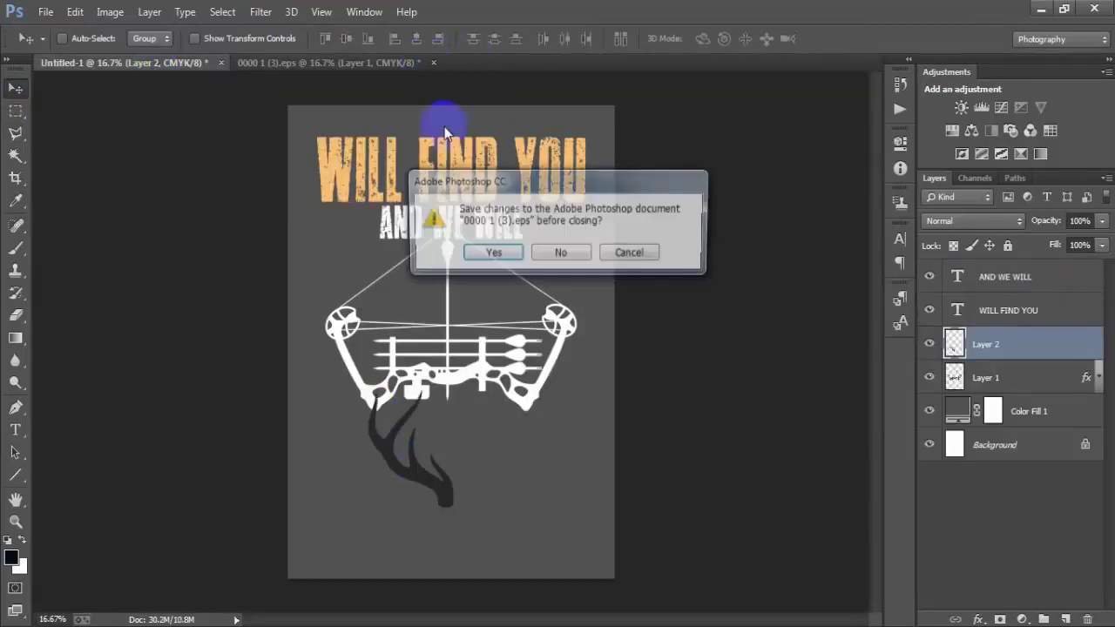
click(564, 252)
- Place the dark antler at the upper left, behind the bow's left limb, and commit the transform
drag(1032, 351, 1024, 385)
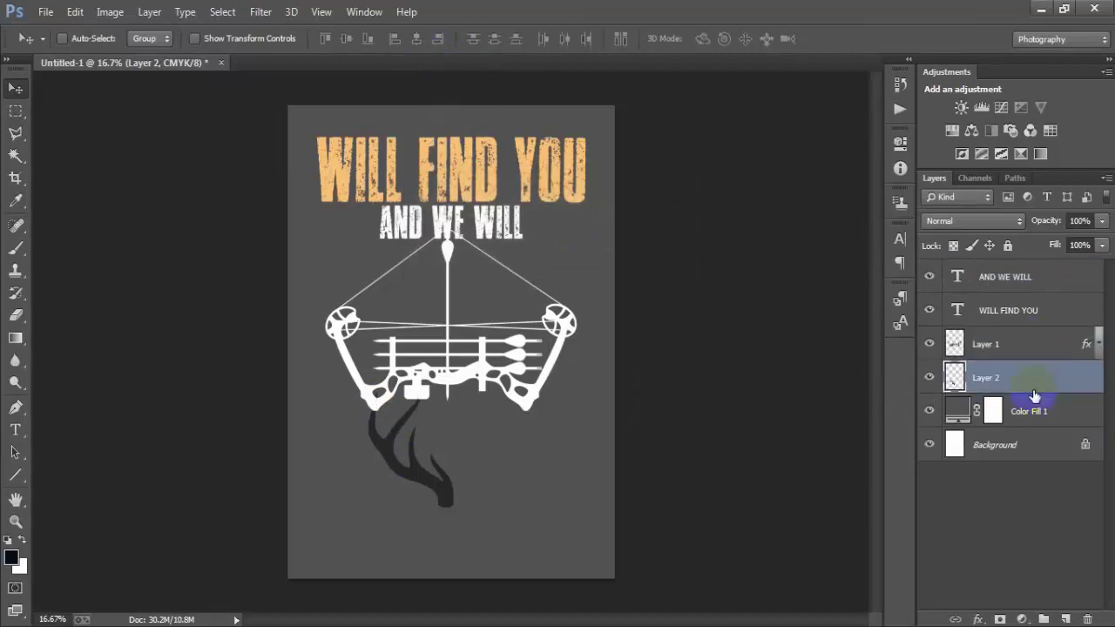
mouse_move(424, 485)
mouse_down()
mouse_move(407, 329)
mouse_move(379, 311)
mouse_up()
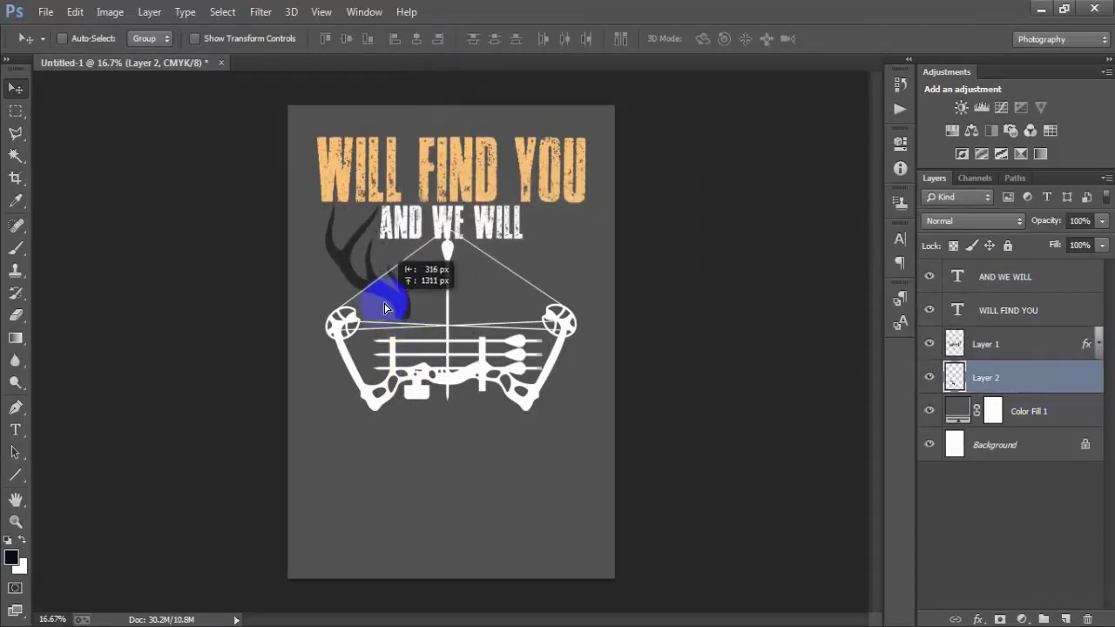
drag(379, 310, 380, 310)
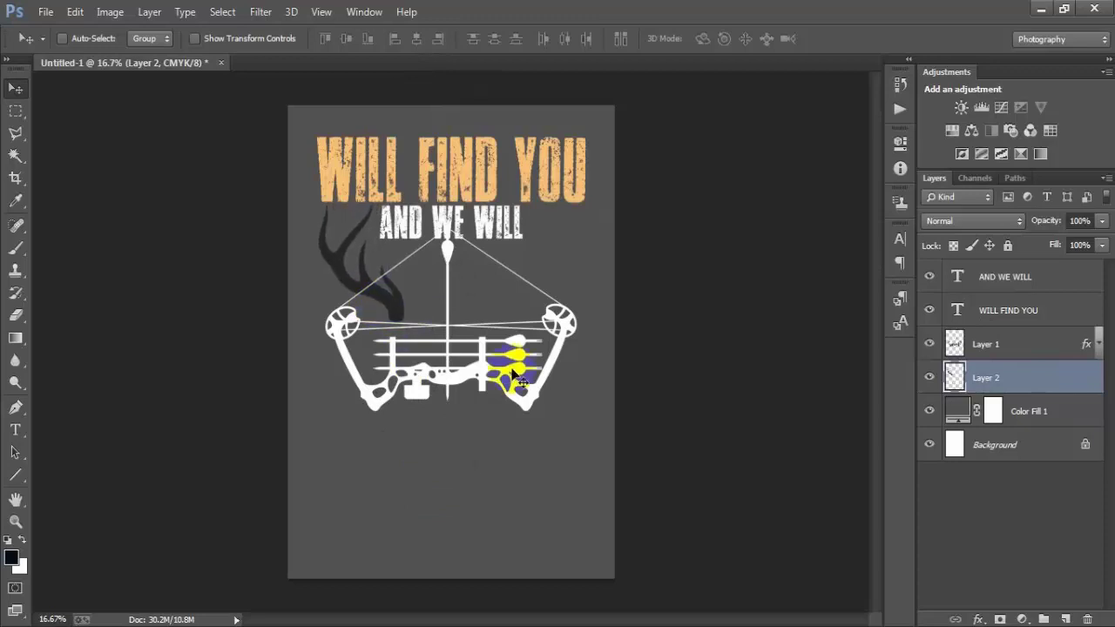
key(ctrl+t)
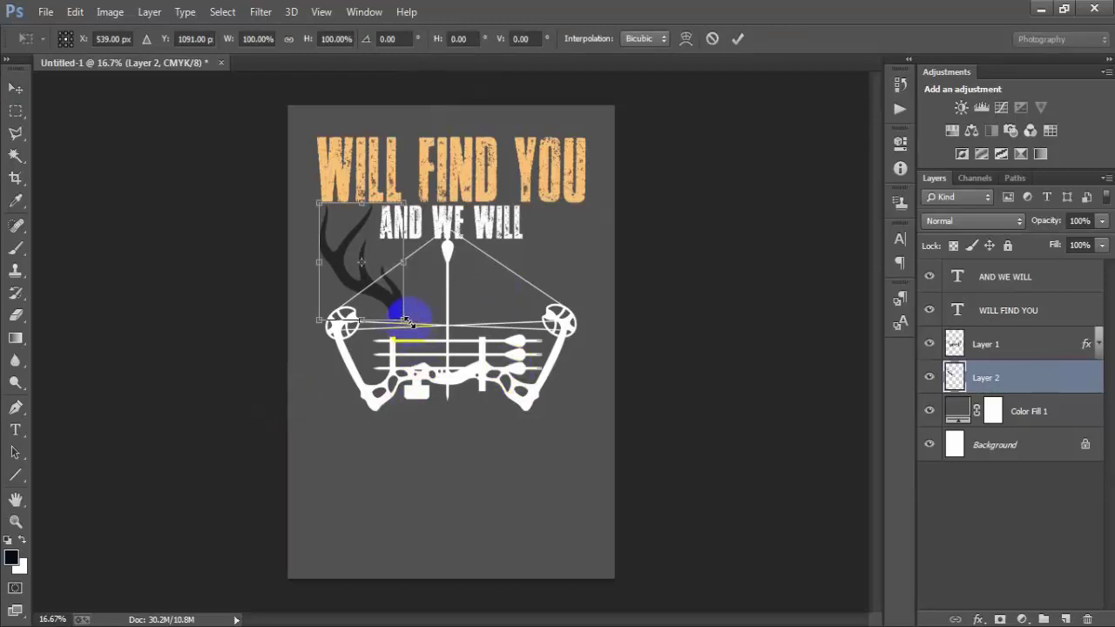
drag(407, 323, 406, 309)
click(737, 39)
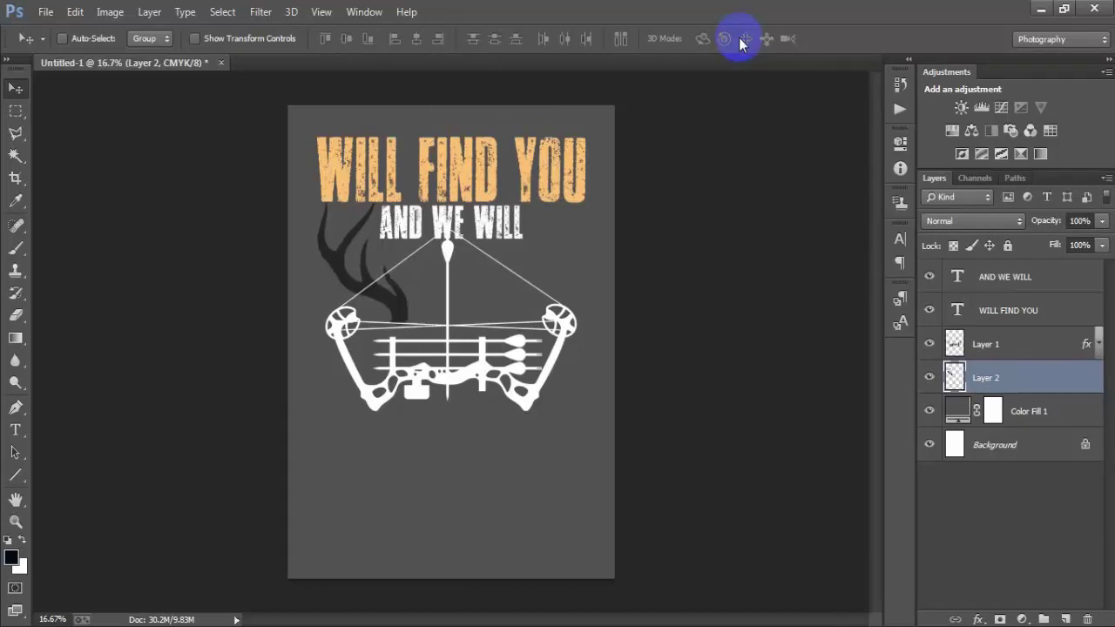
- Add a Color Overlay effect to the antler layer (Layer 2)
click(929, 377)
click(930, 377)
double_click(1051, 389)
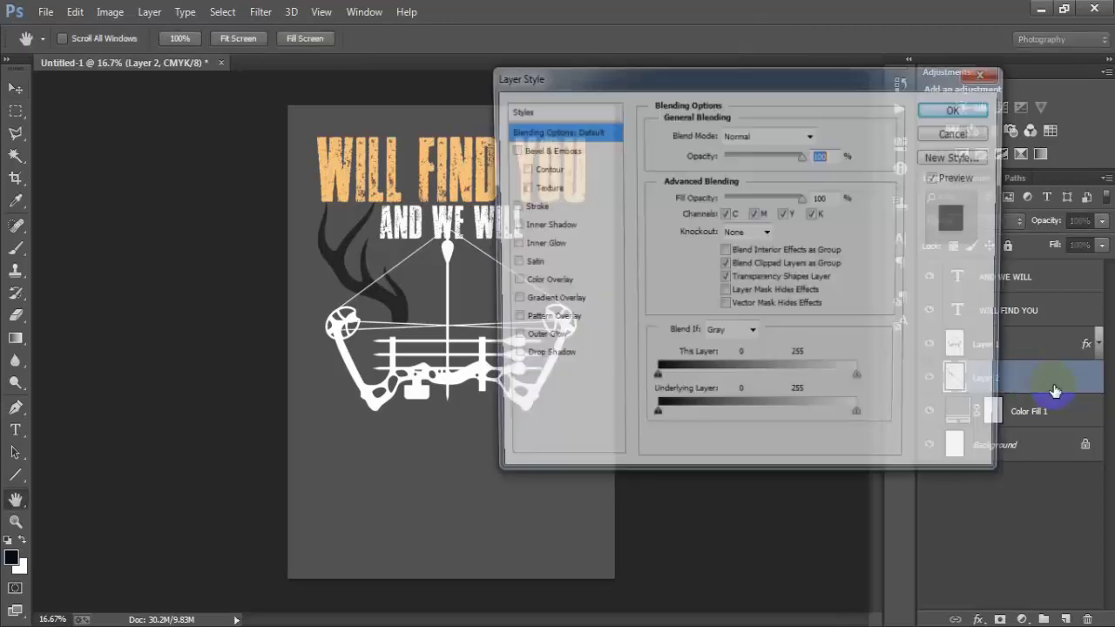
click(542, 281)
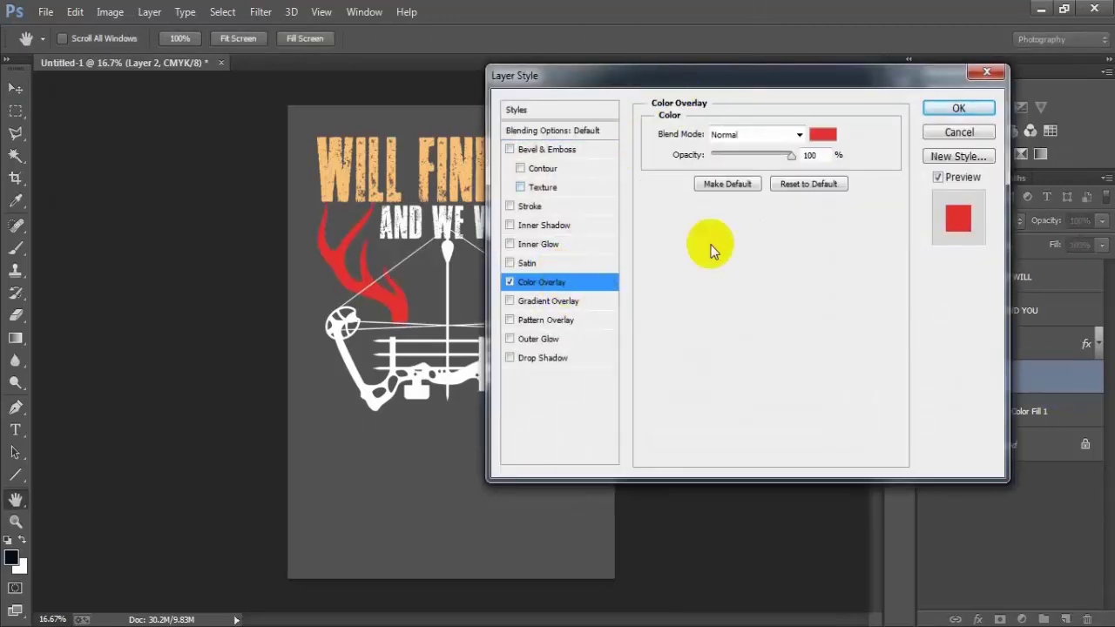
- Set the antler's overlay colour to FAC276 and apply the layer style
click(821, 137)
drag(833, 354, 775, 352)
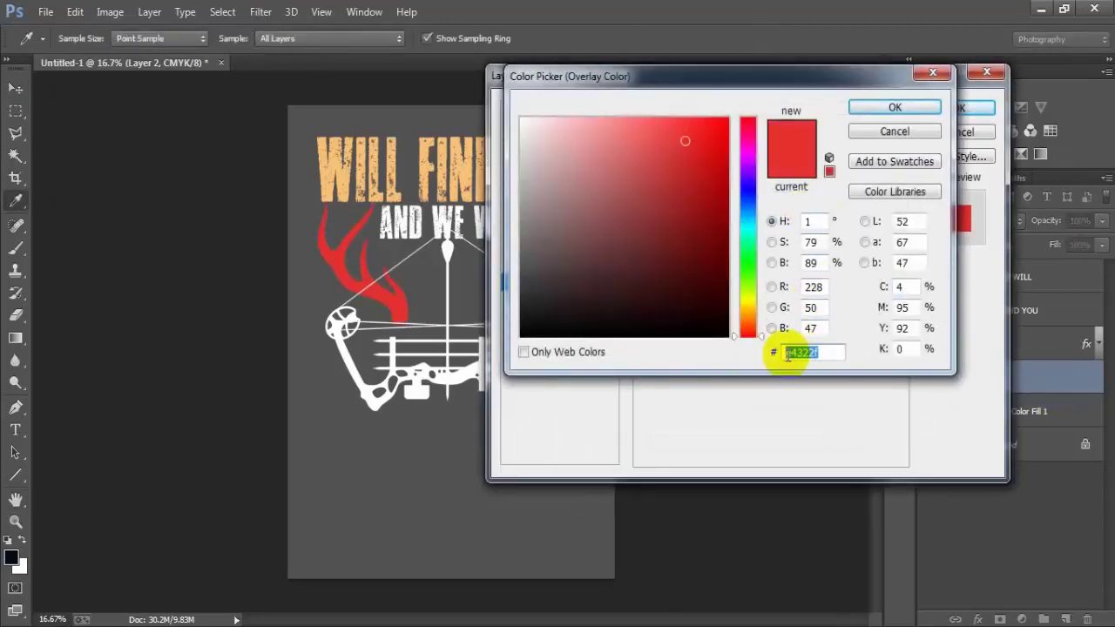
text(FA)
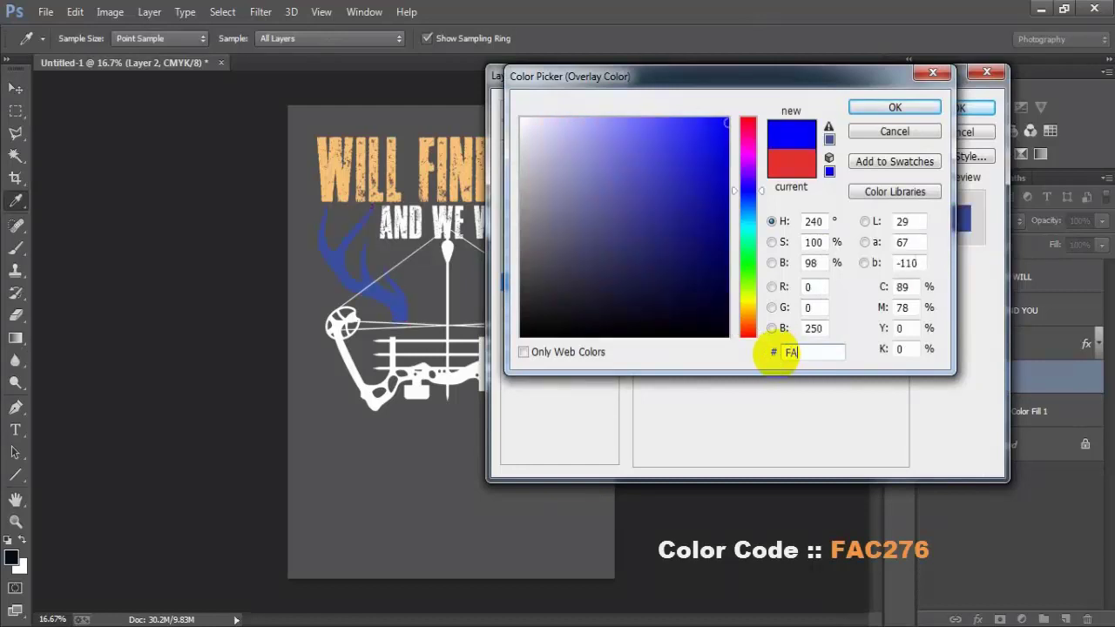
text(C276)
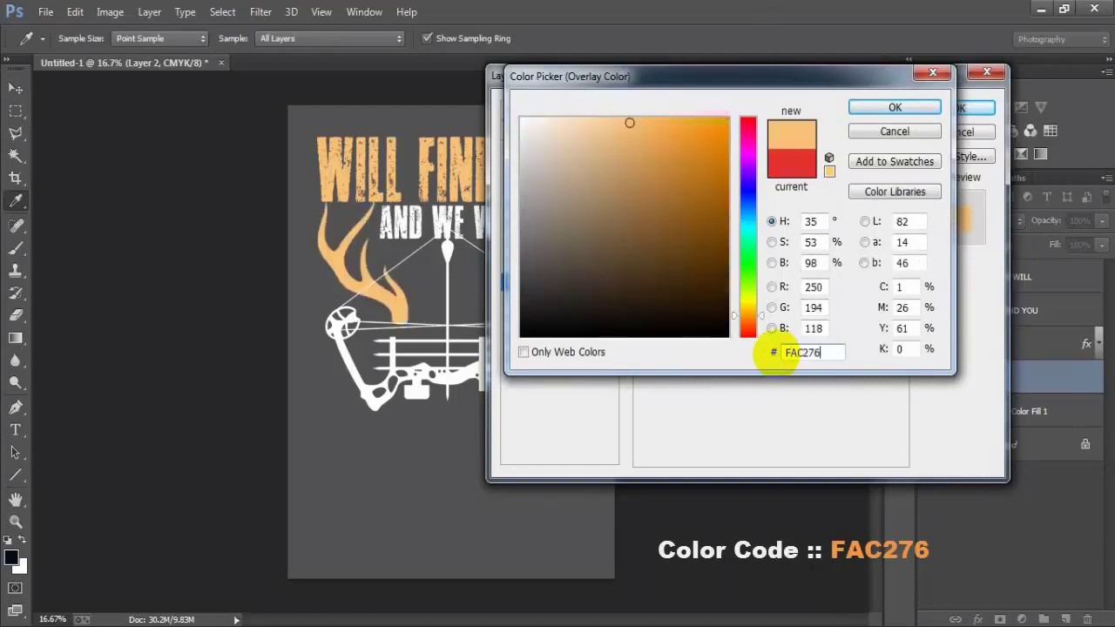
drag(839, 352, 774, 353)
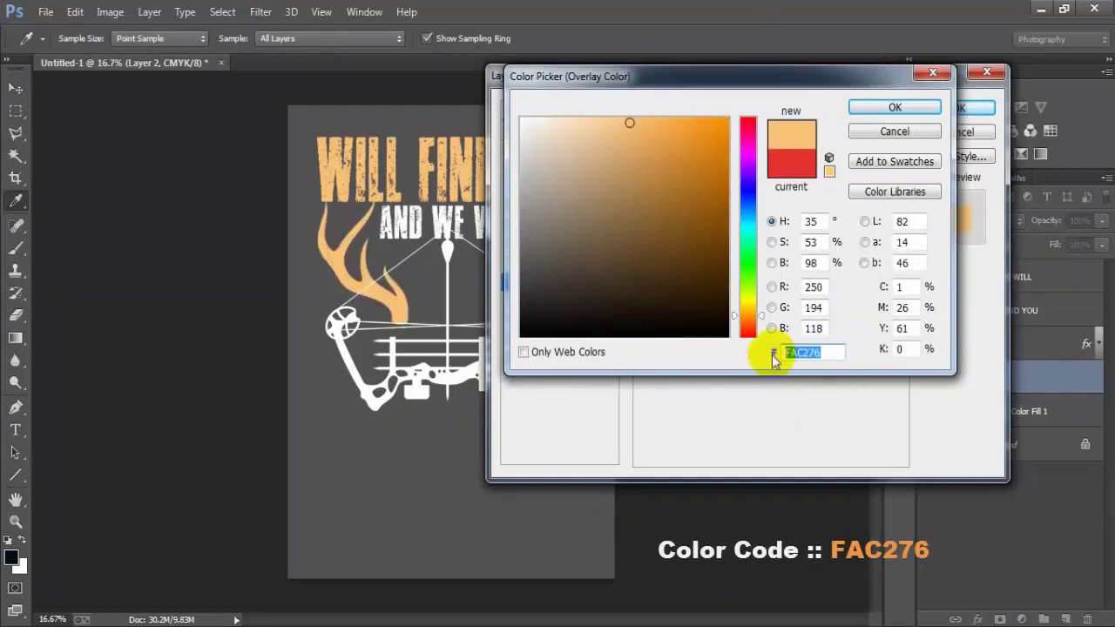
click(915, 112)
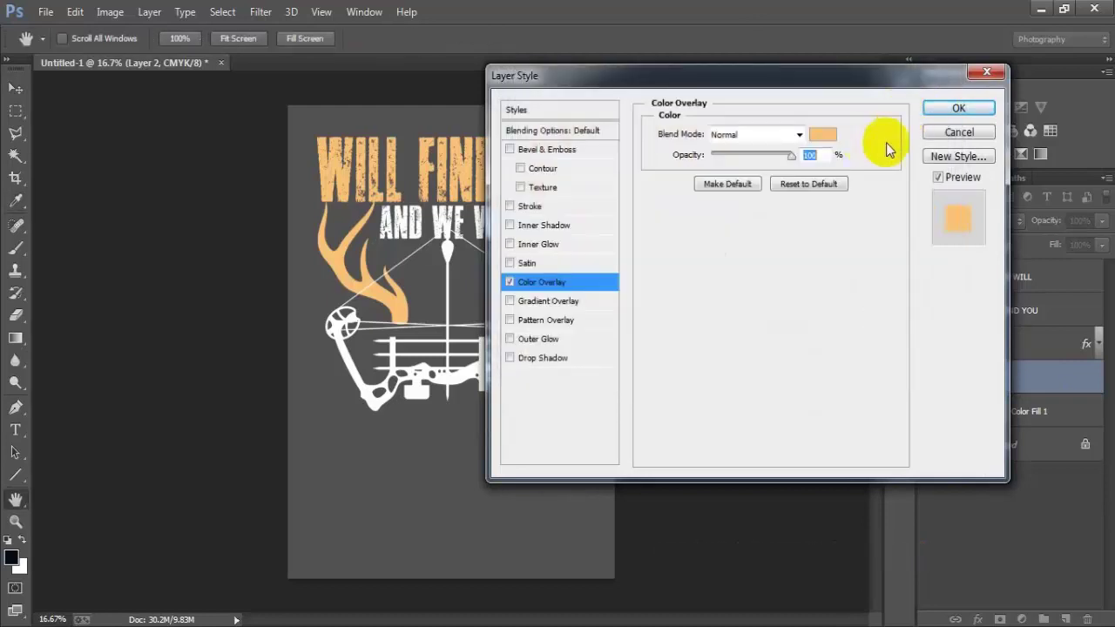
click(952, 112)
click(1097, 377)
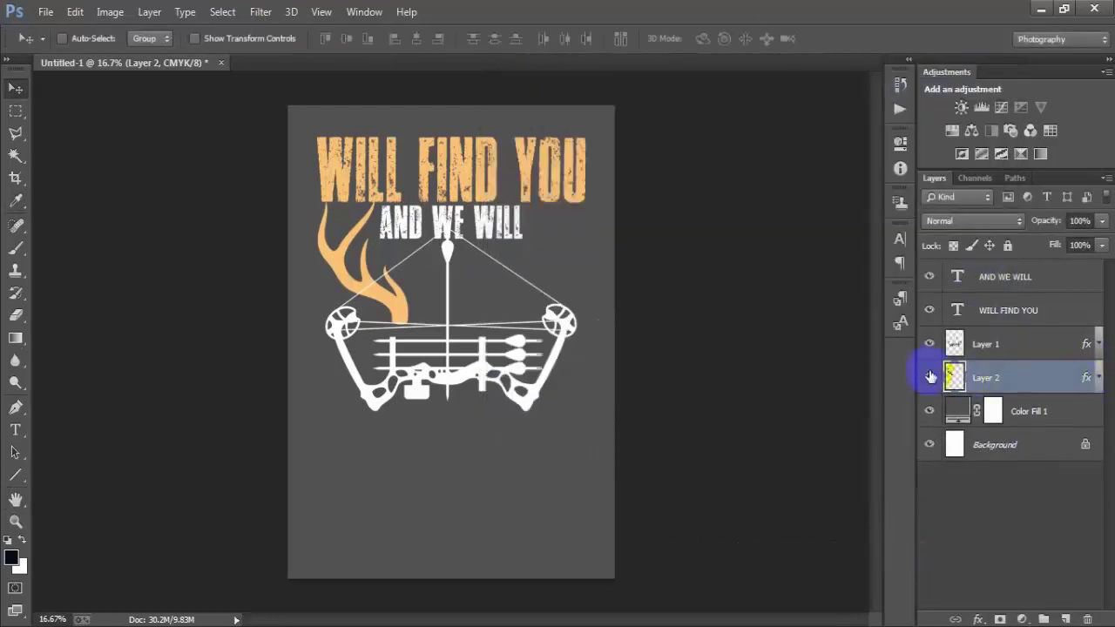
click(928, 377)
click(928, 377)
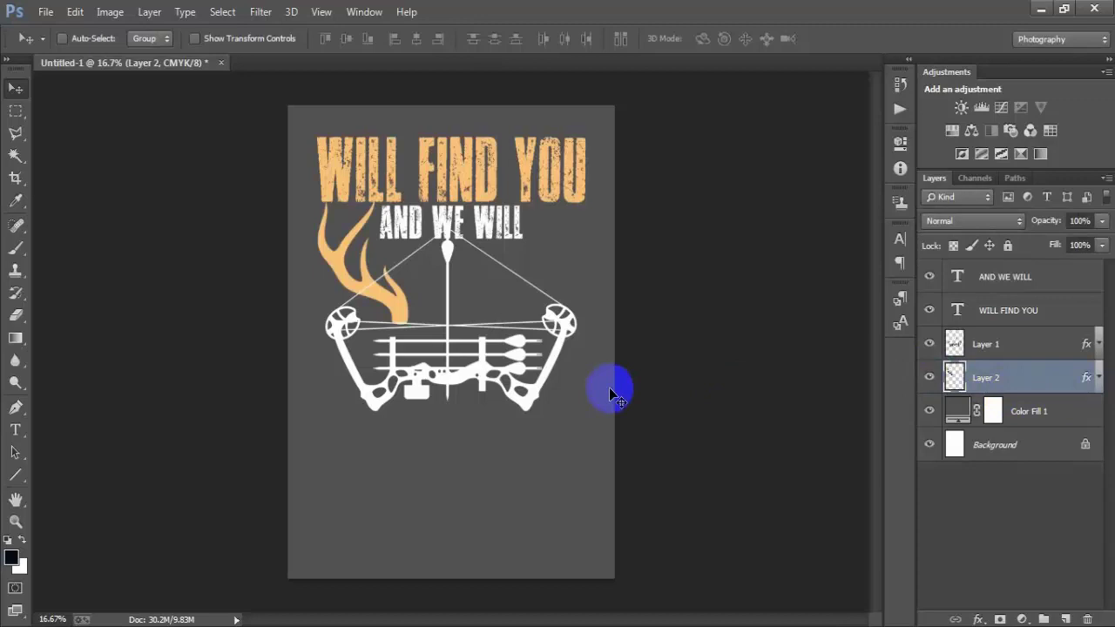
- Resize the orange antler to about 104% by 102% beneath the headline and commit it
key(ctrl+j)
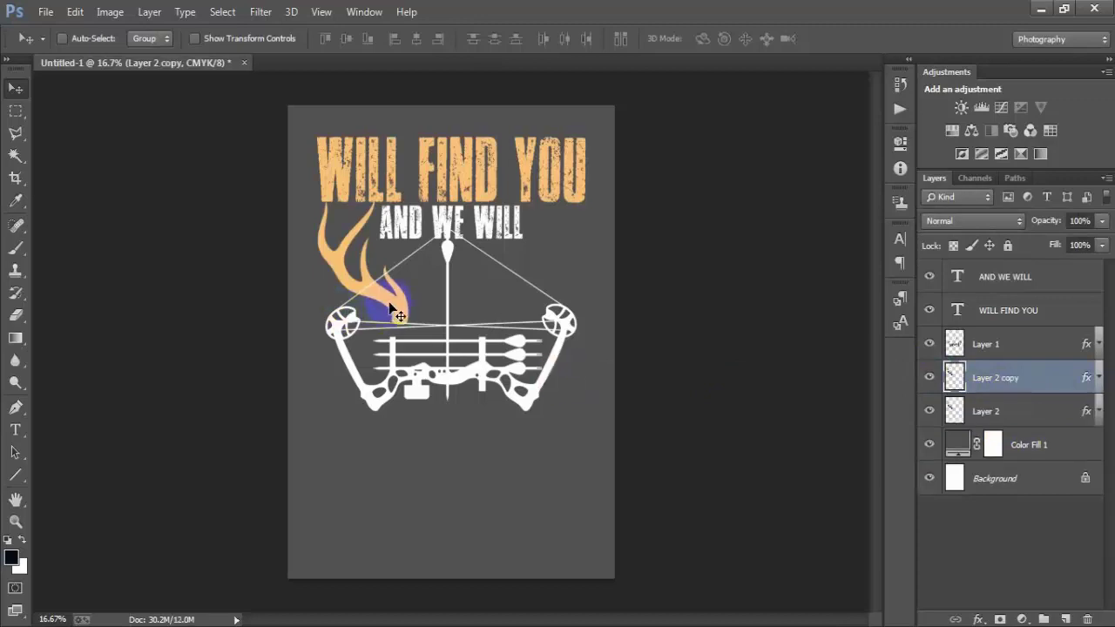
key(ctrl+z)
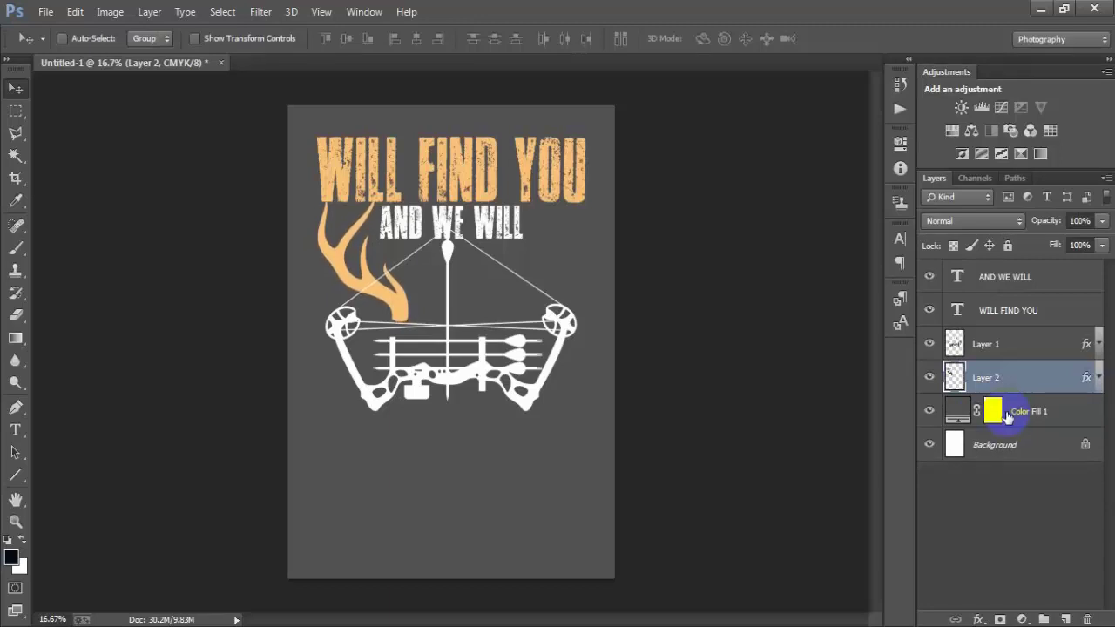
key(ctrl+t)
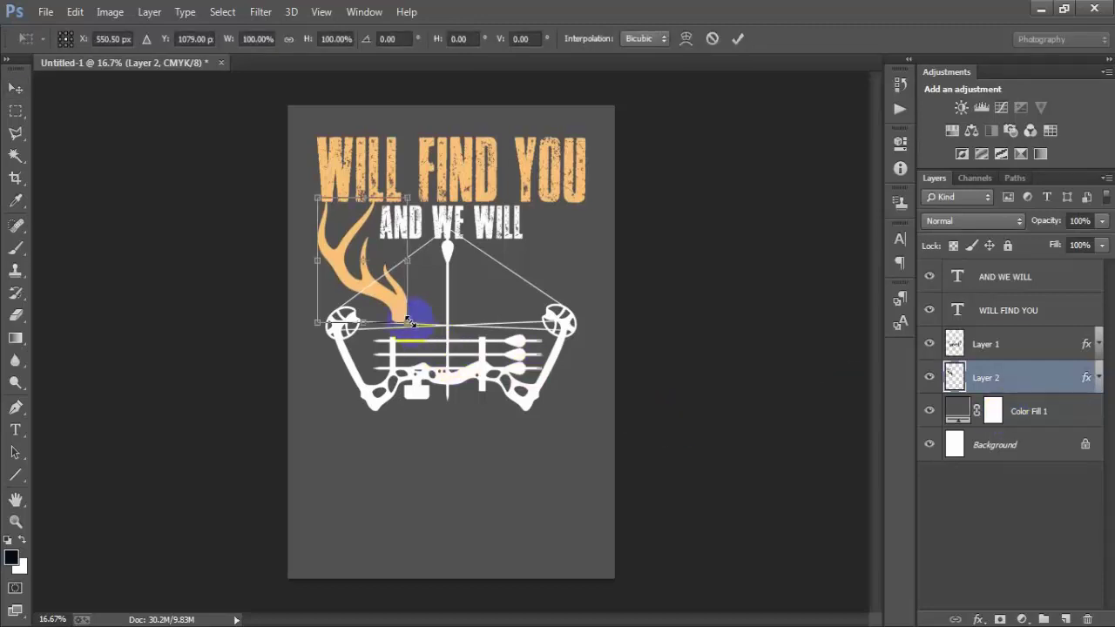
drag(407, 320, 403, 316)
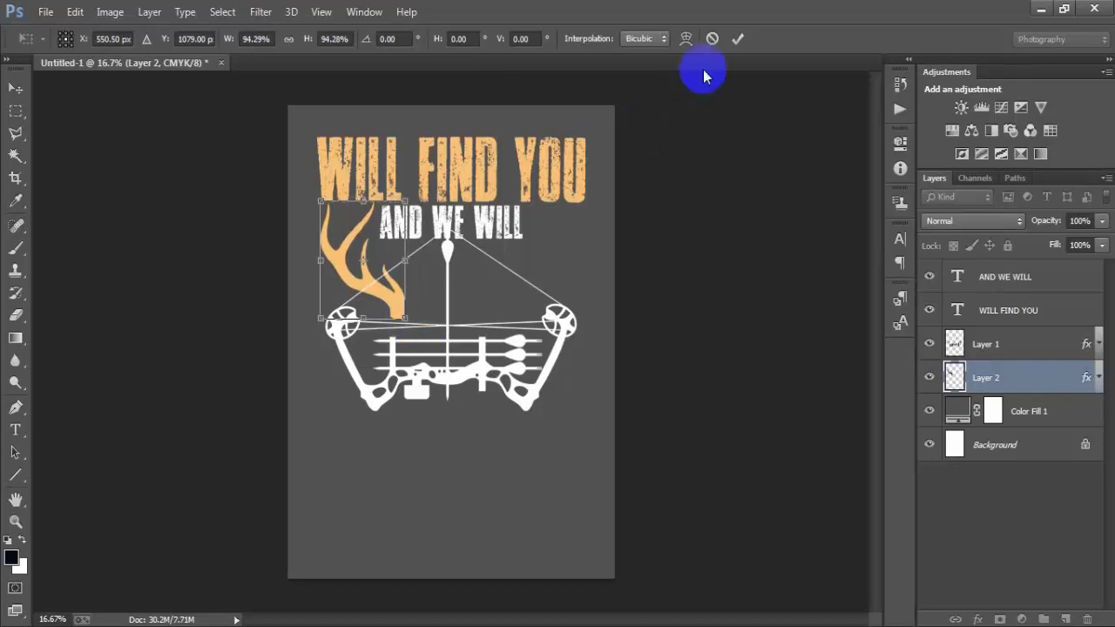
click(737, 39)
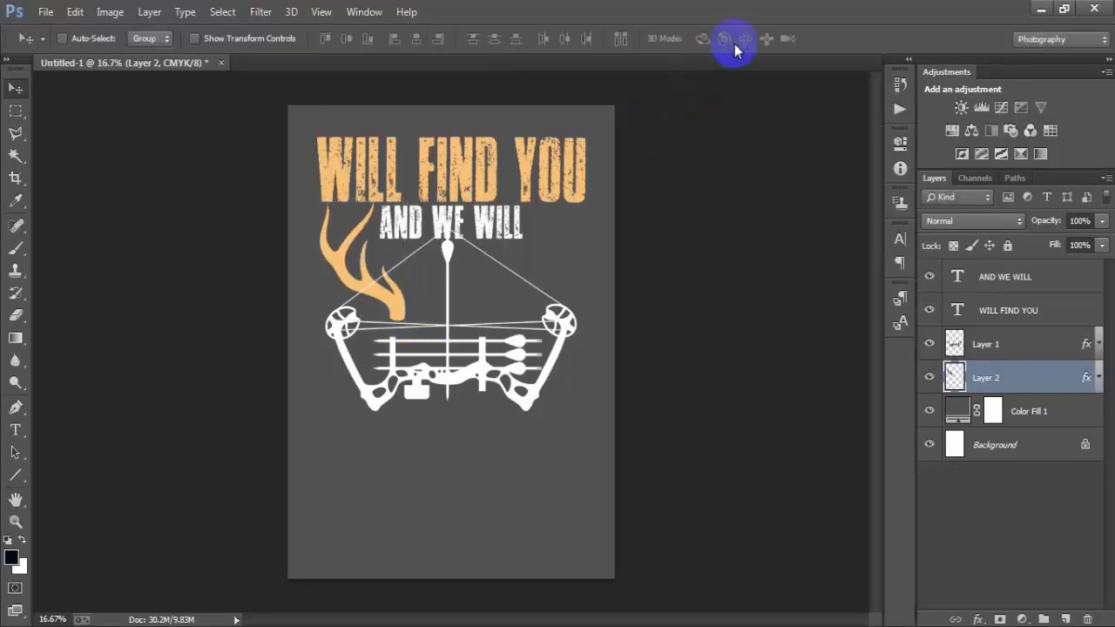
key(ctrl+t)
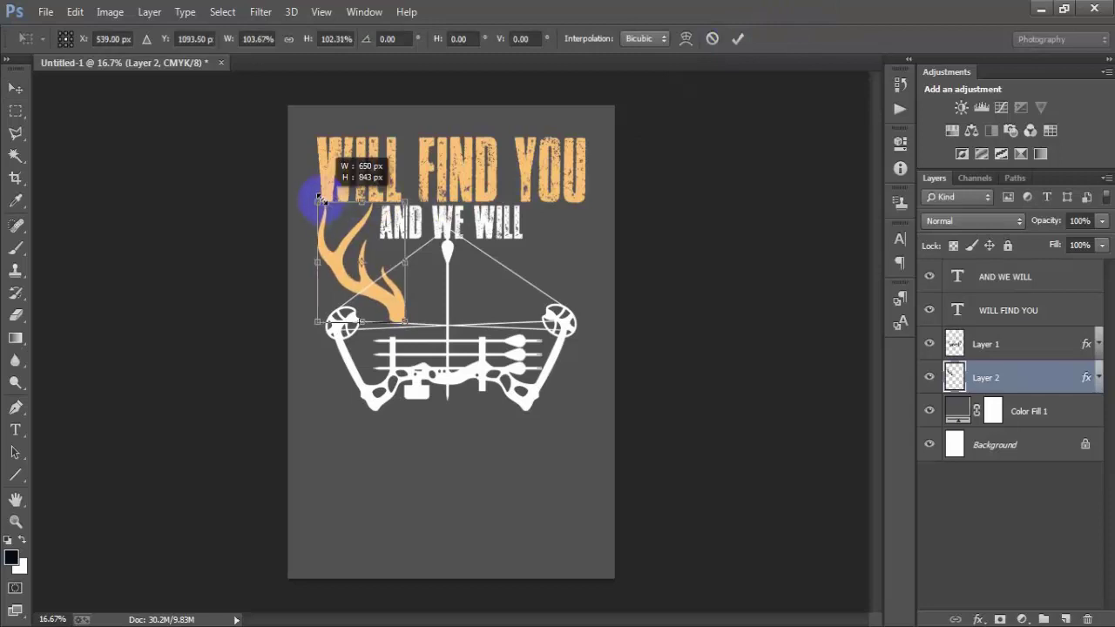
click(737, 39)
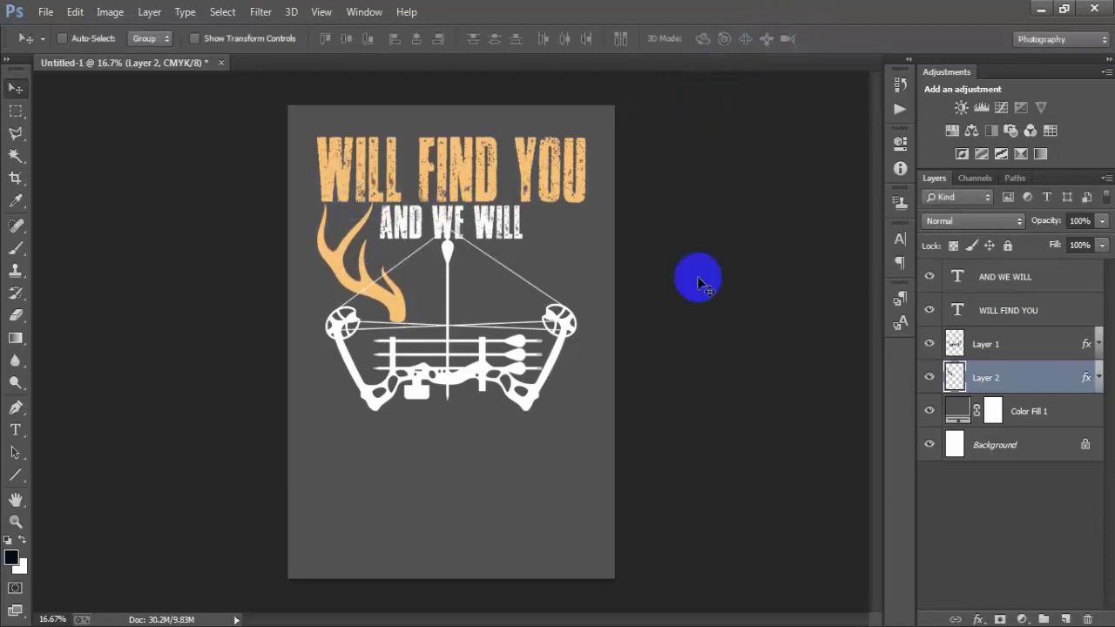
click(930, 448)
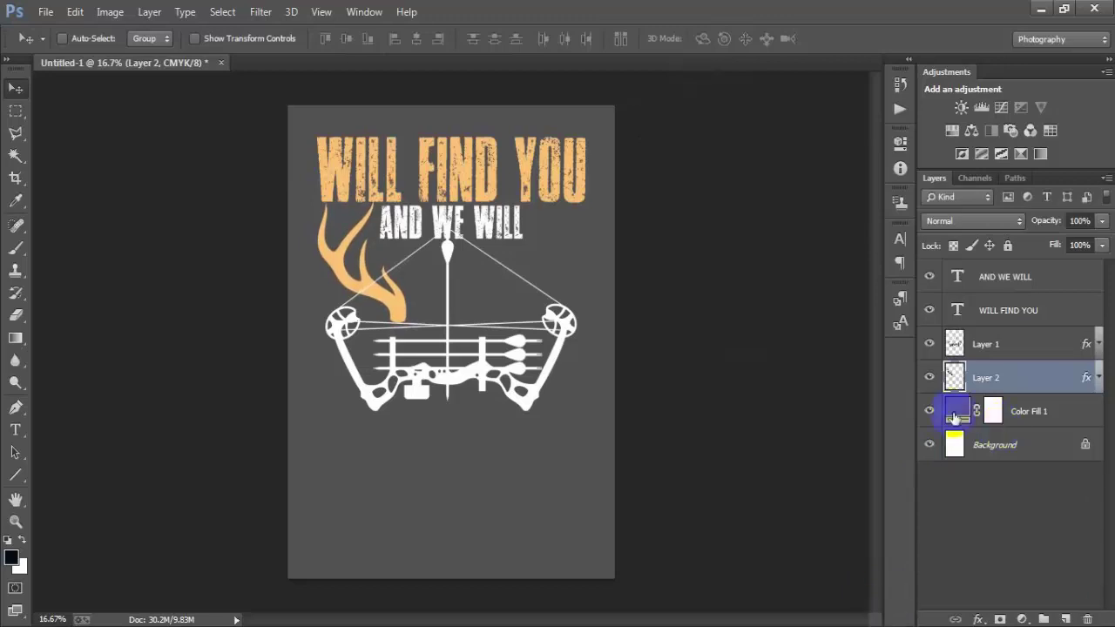
- Duplicate the antler, flip it horizontally, and place it on the bow's right side
click(955, 374)
key(ctrl+j)
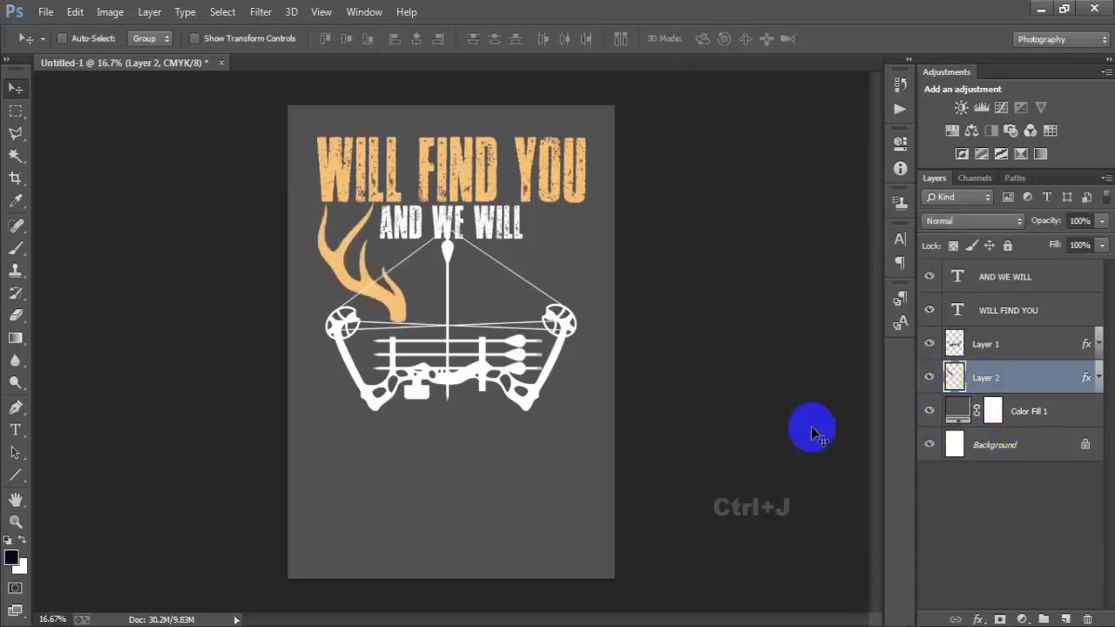
drag(409, 310, 529, 311)
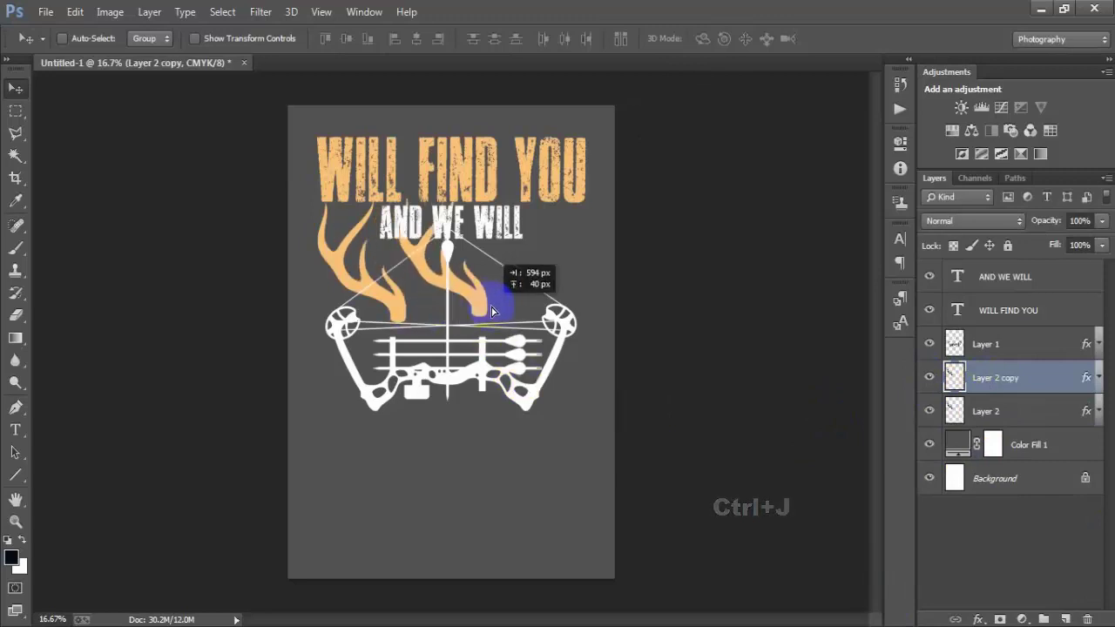
key(ctrl+t)
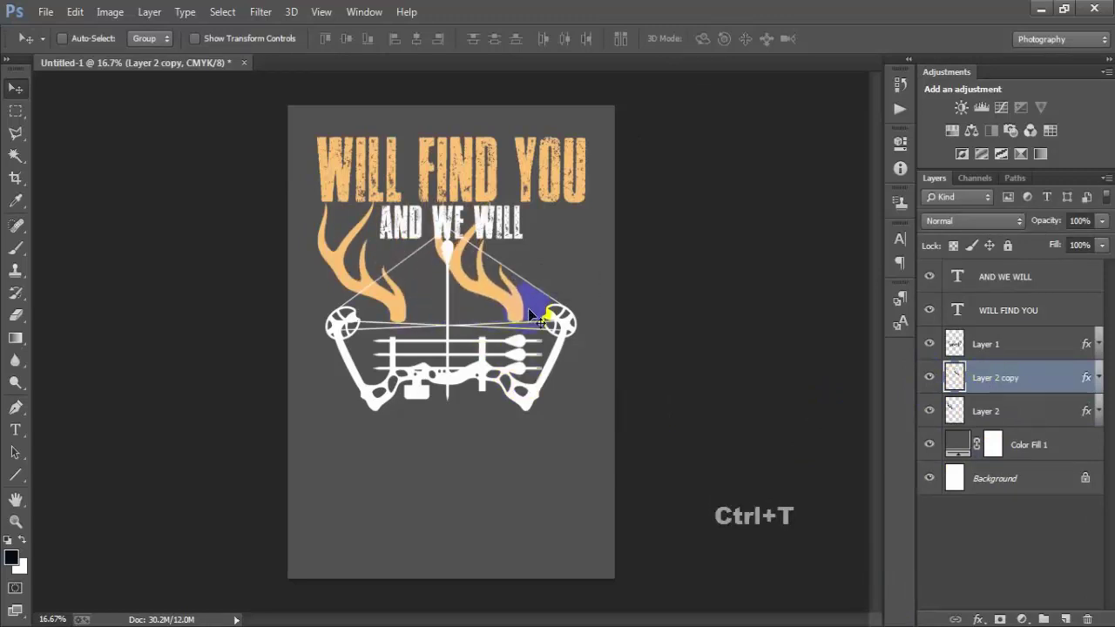
right_click(506, 298)
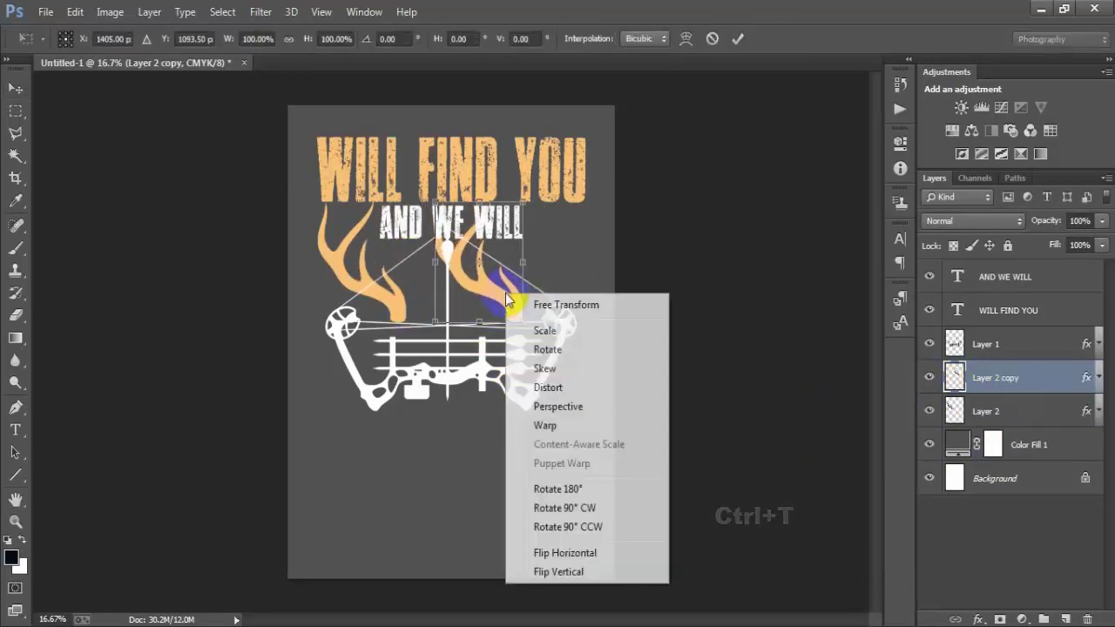
click(565, 552)
drag(468, 297, 524, 299)
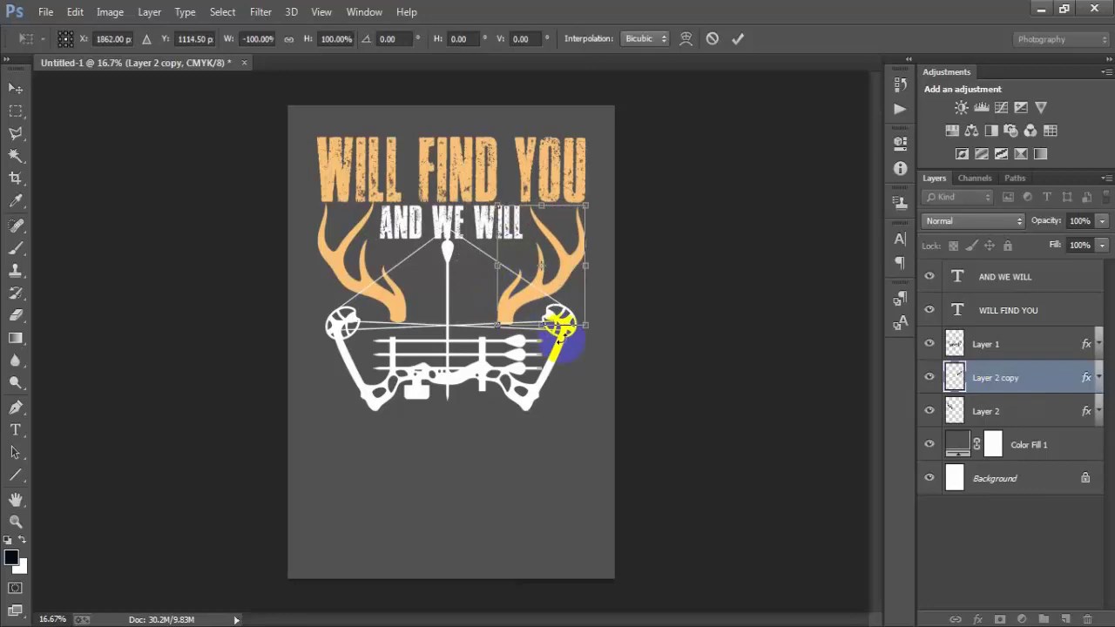
drag(559, 341, 559, 339)
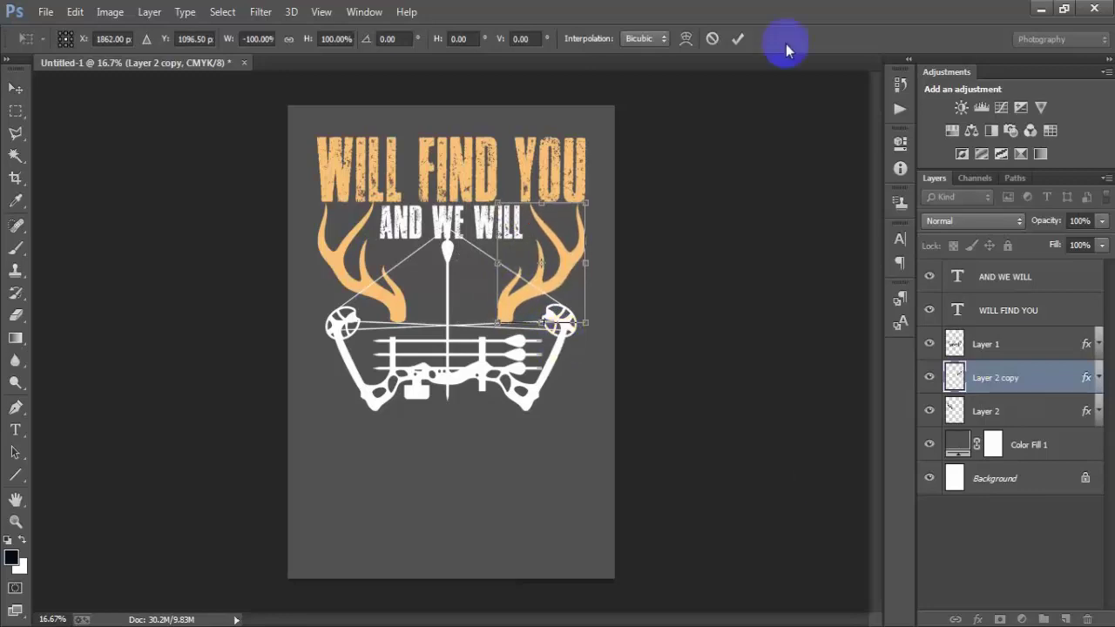
click(738, 38)
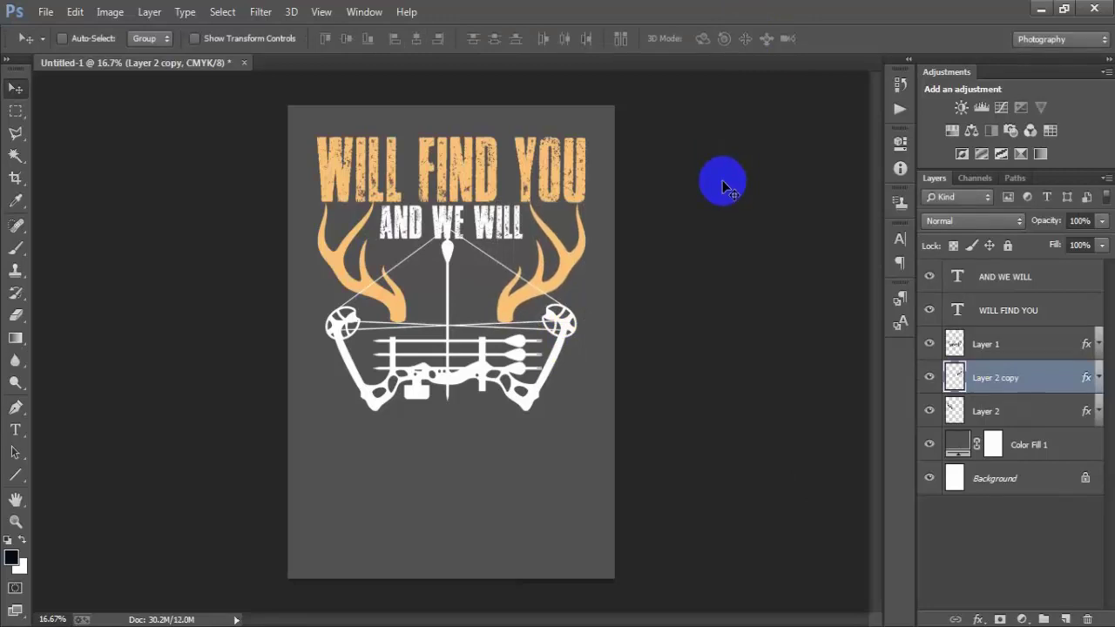
- Distribute the bow and both antler layers by horizontal centres
click(989, 411)
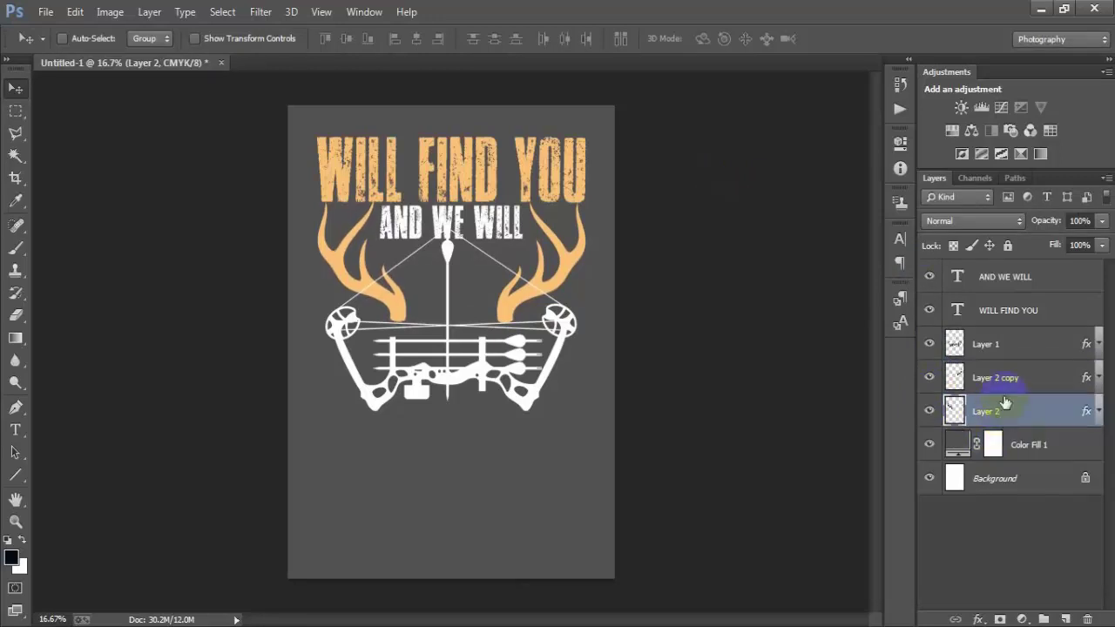
click(1008, 389)
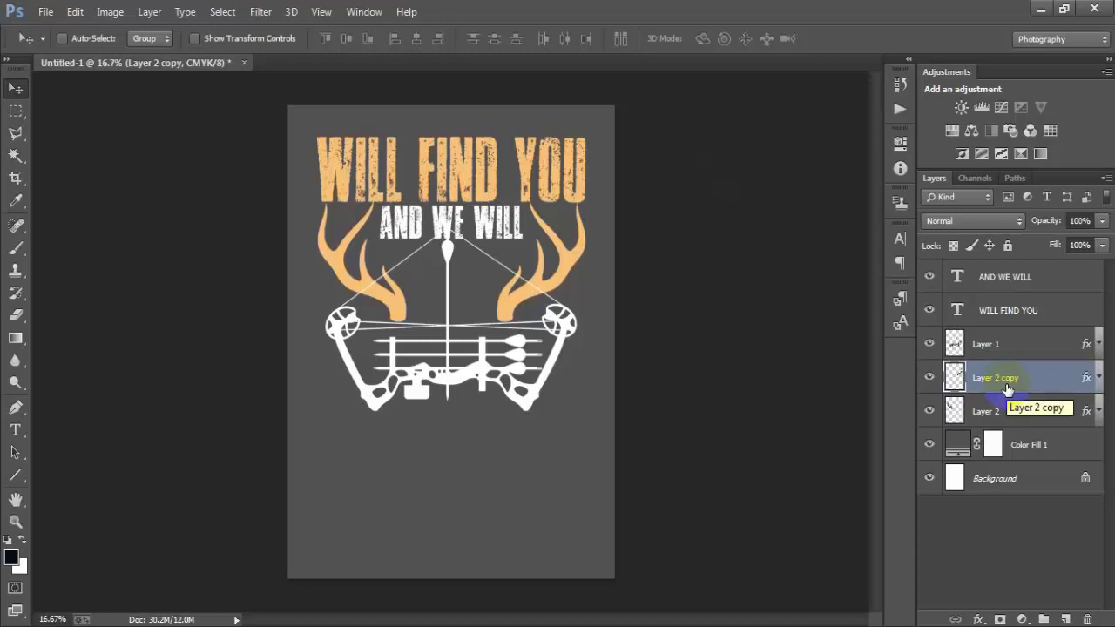
ctrl+click(984, 348)
ctrl+click(991, 409)
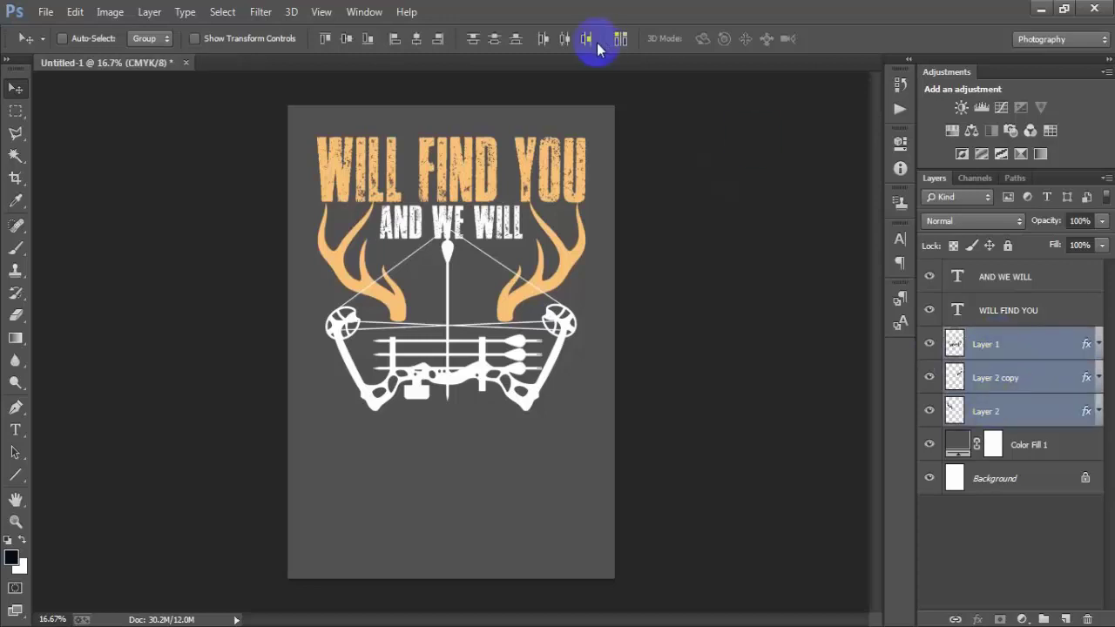
click(560, 41)
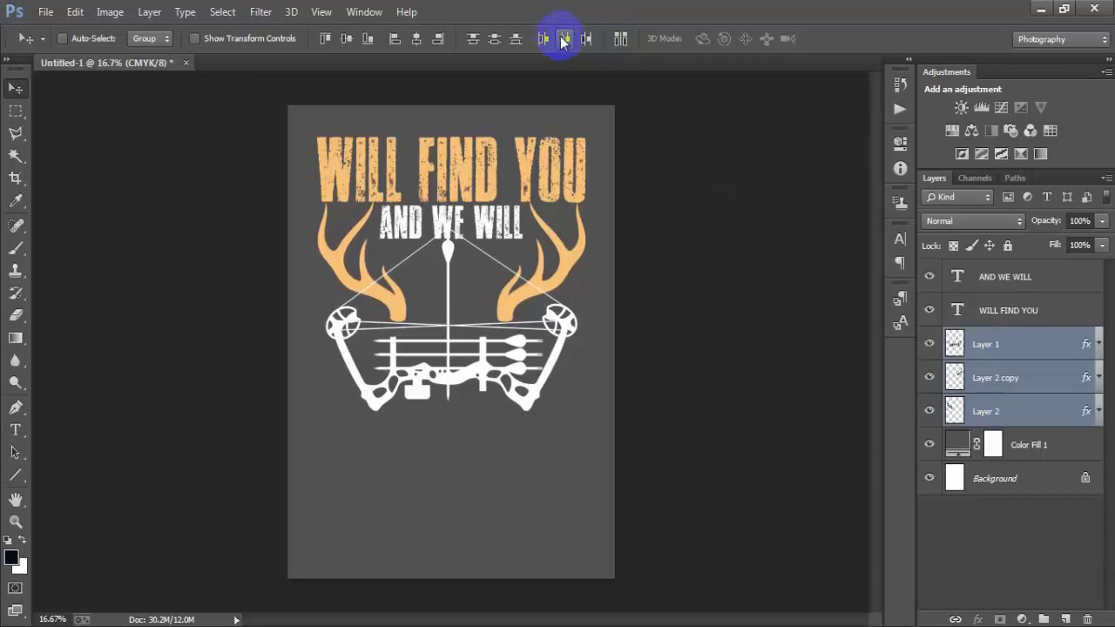
click(1025, 351)
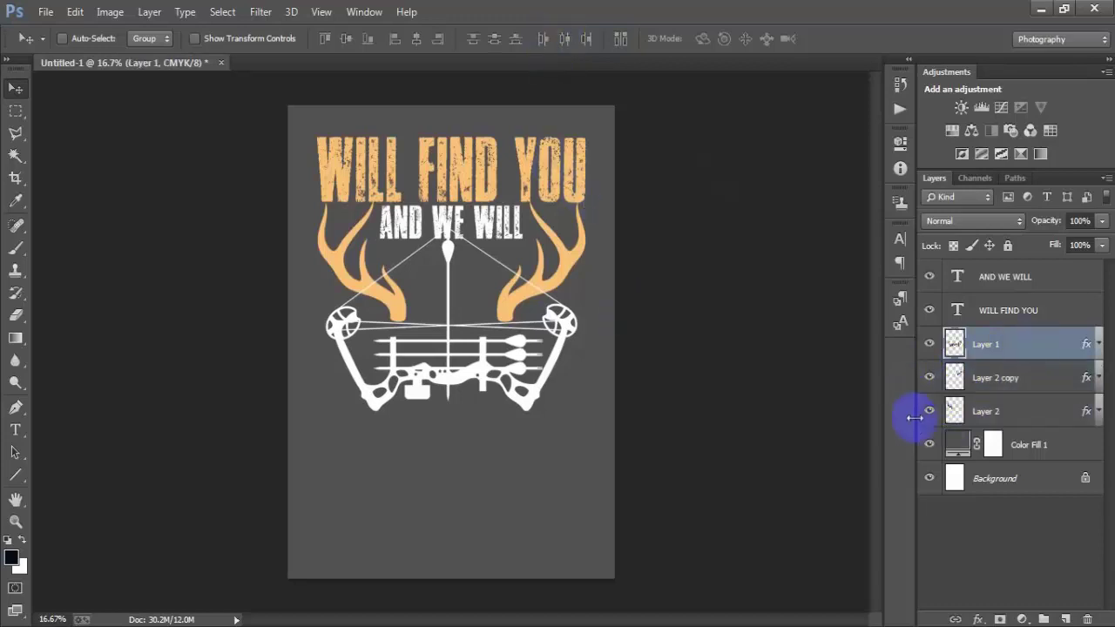
- Add a new empty layer above the AND WE WILL text layer
click(41, 14)
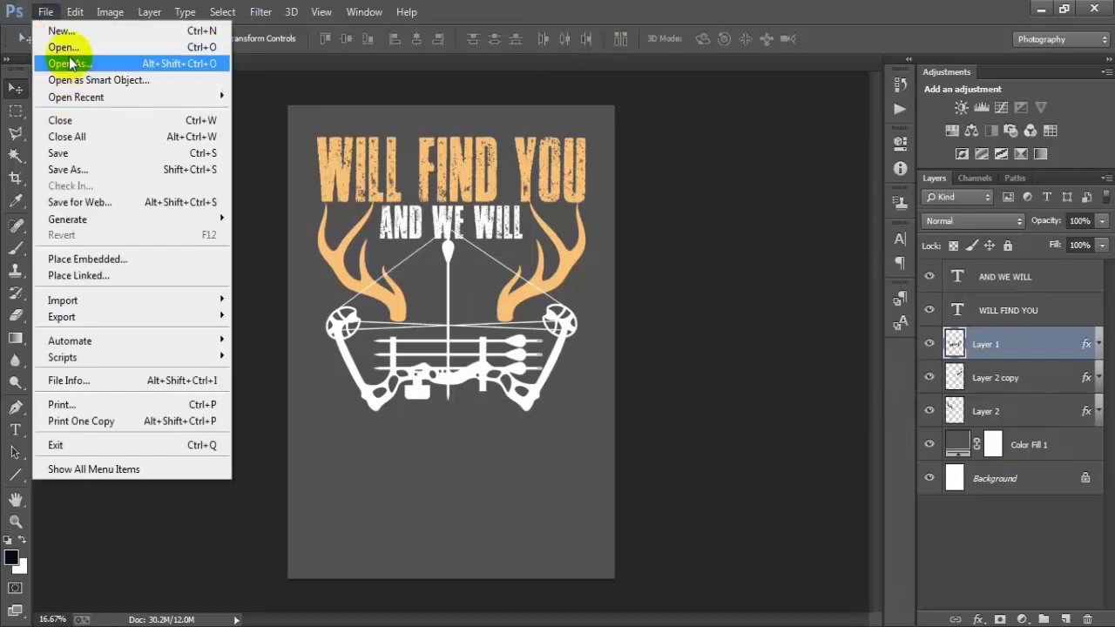
click(723, 230)
click(1050, 277)
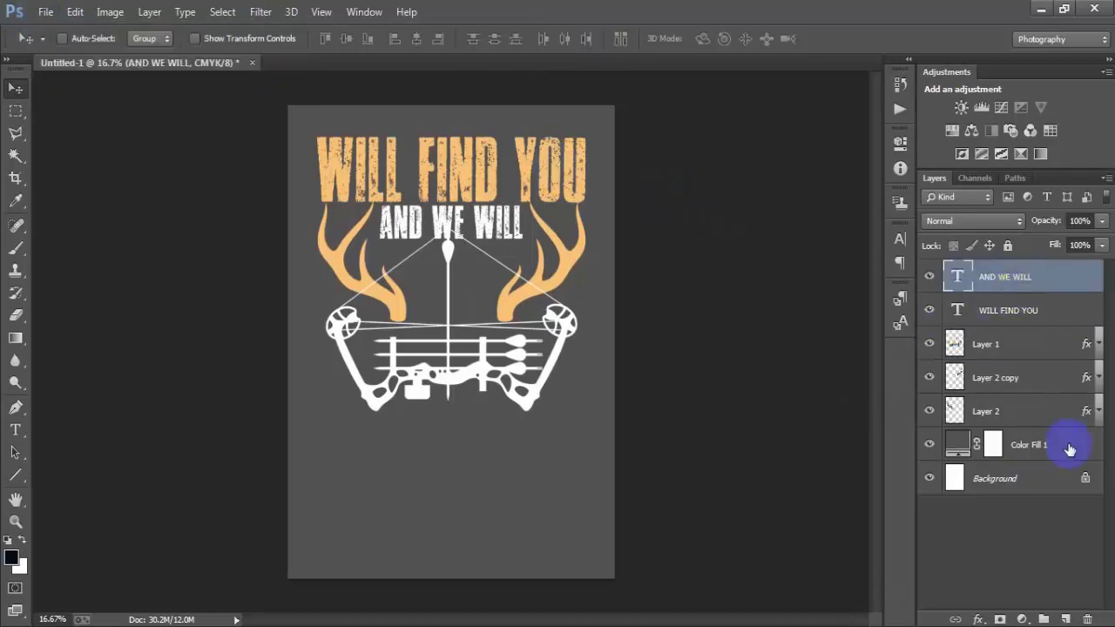
click(1066, 618)
- Type GO below the bow and scale it up to about 452%
click(15, 429)
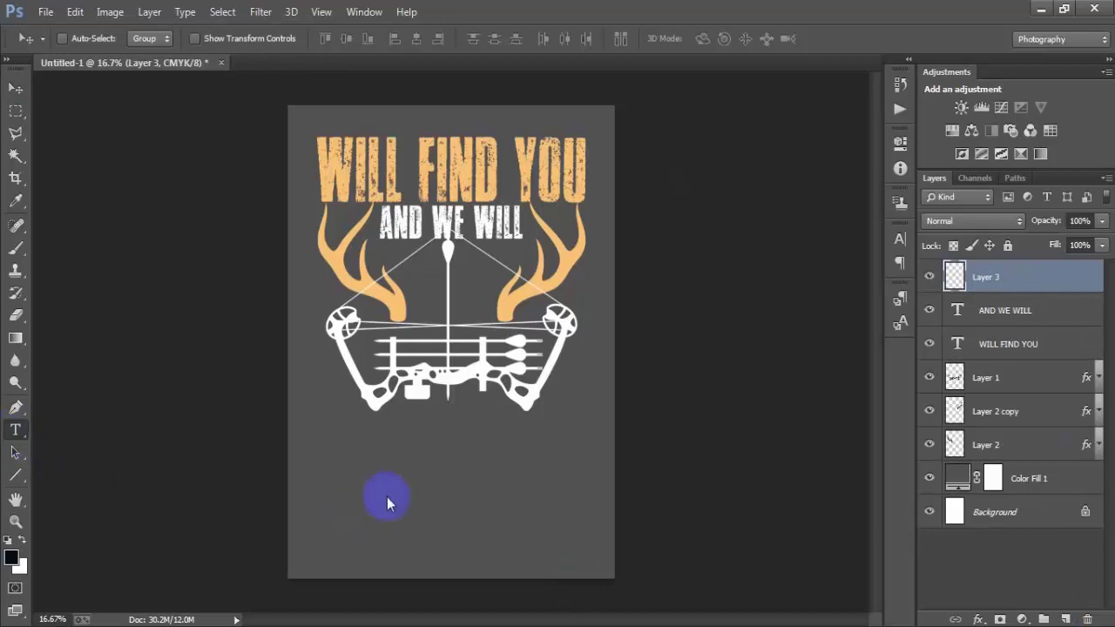
click(462, 531)
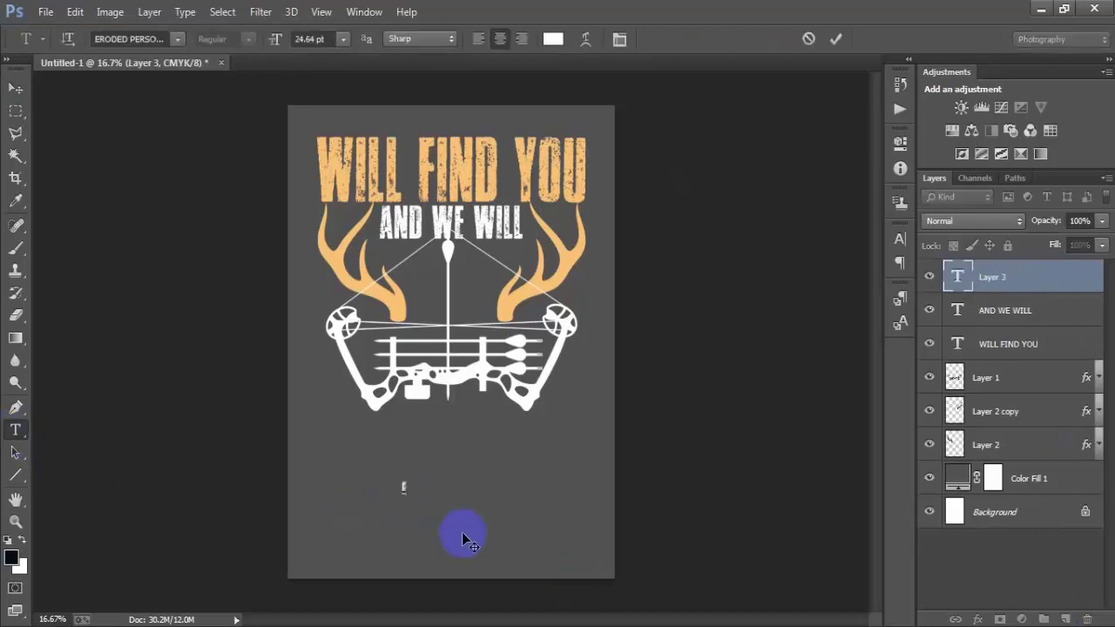
click(15, 88)
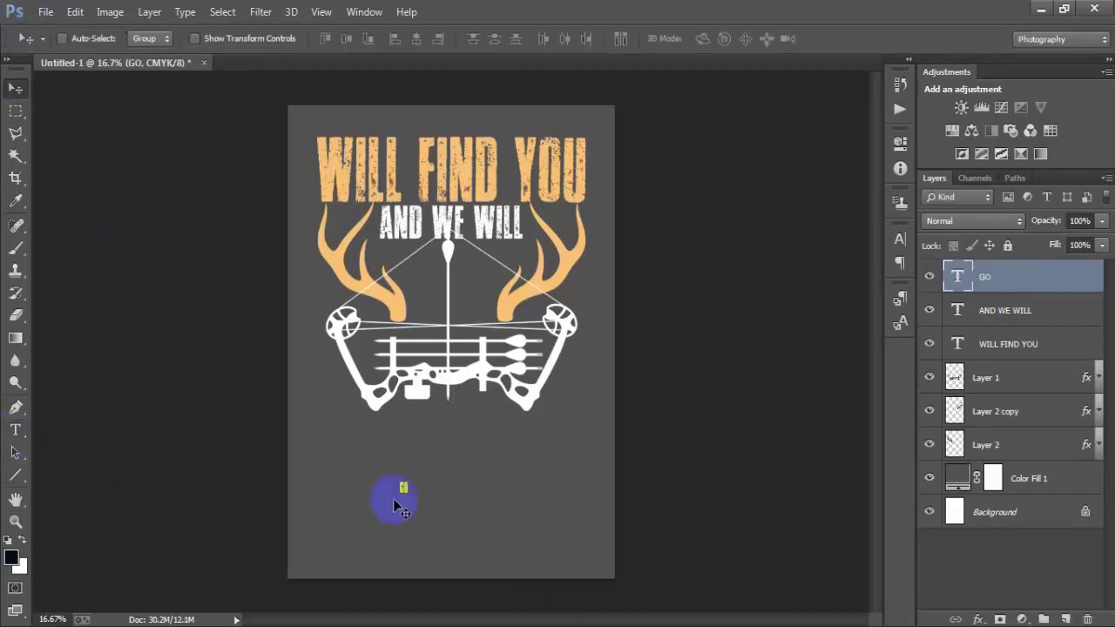
drag(406, 500, 441, 472)
key(ctrl+t)
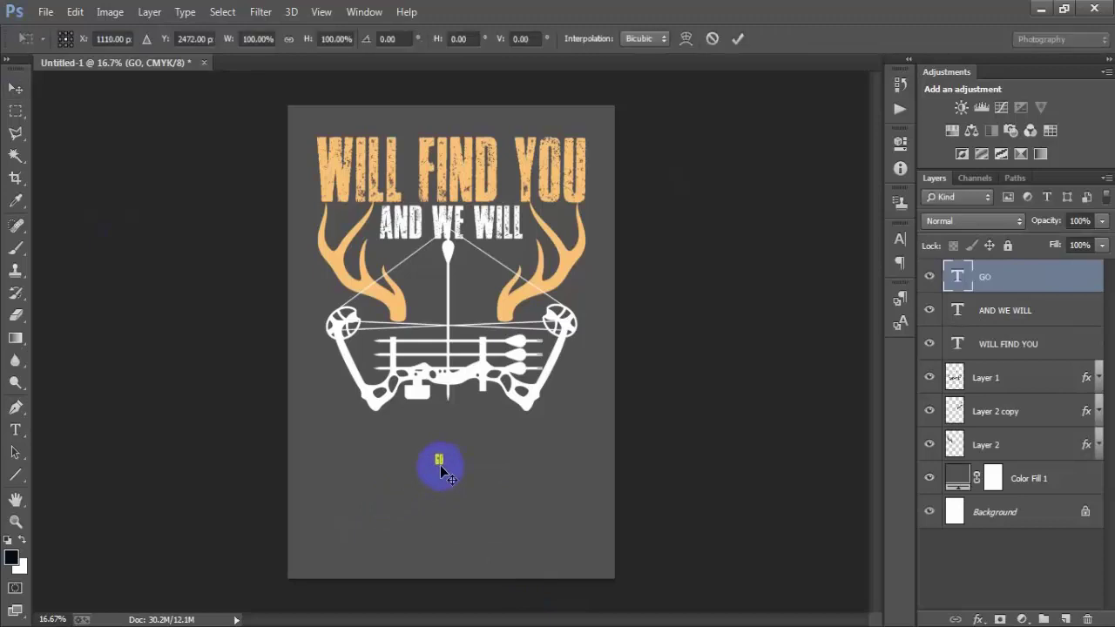
mouse_move(440, 462)
mouse_down()
mouse_move(472, 482)
mouse_move(459, 481)
mouse_up()
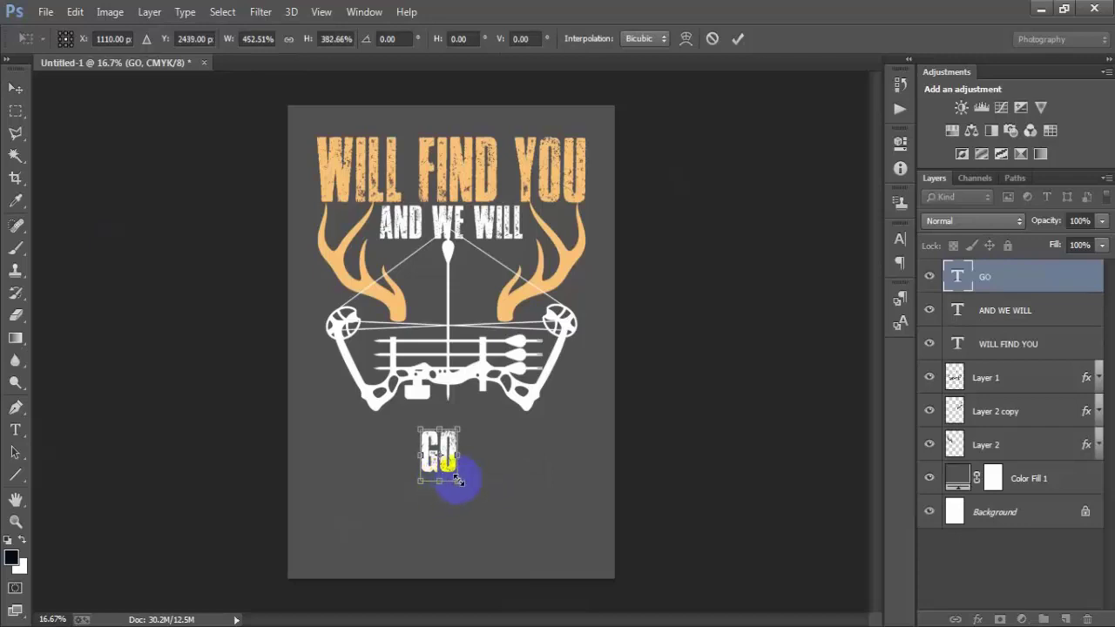
- Colour the GO text orange FAC676 and move it up between the antlers
click(737, 38)
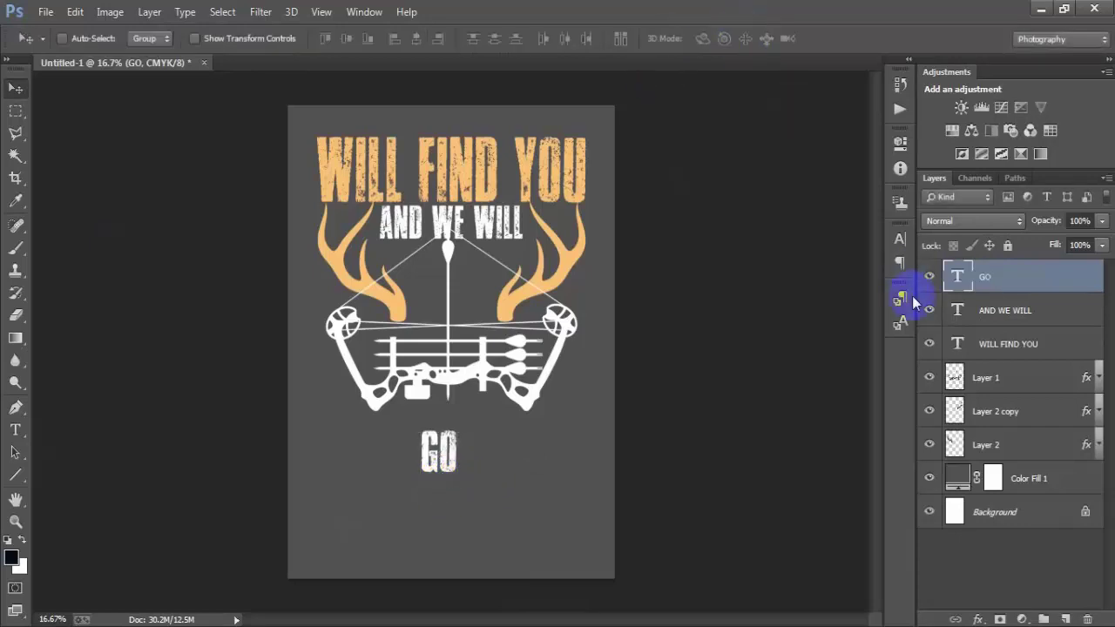
click(900, 242)
click(850, 318)
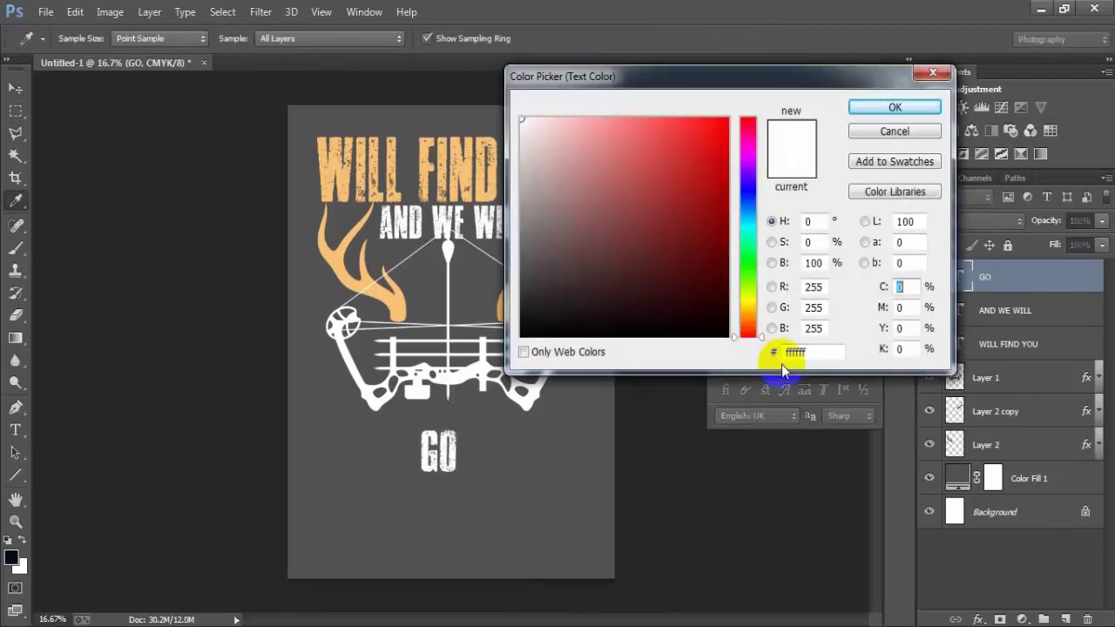
drag(796, 353, 782, 359)
text(F)
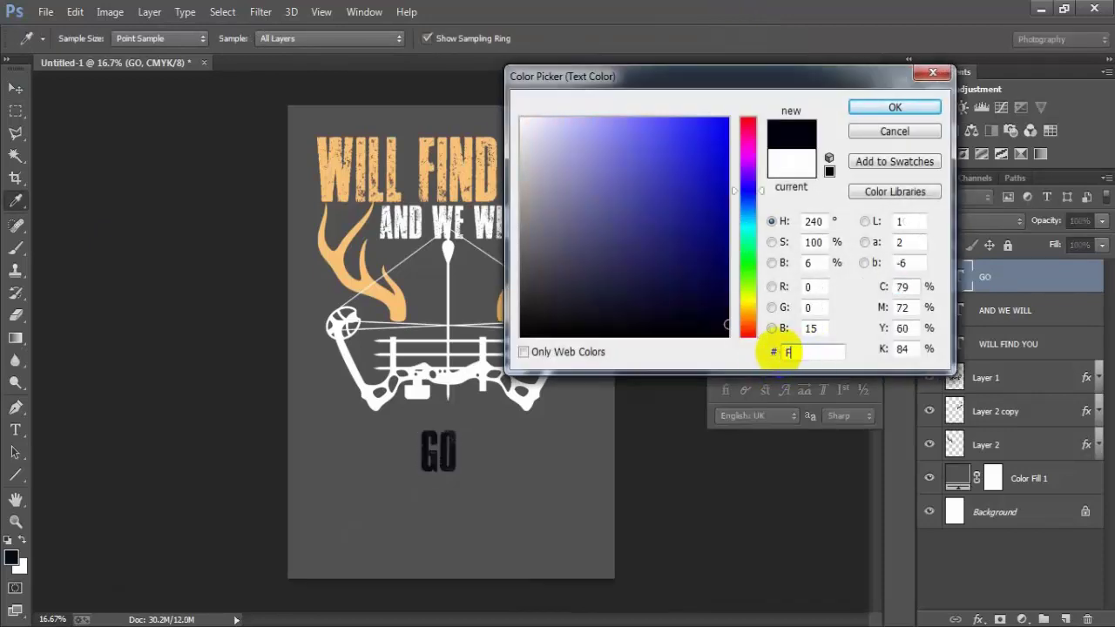
text(AC)
text(6)
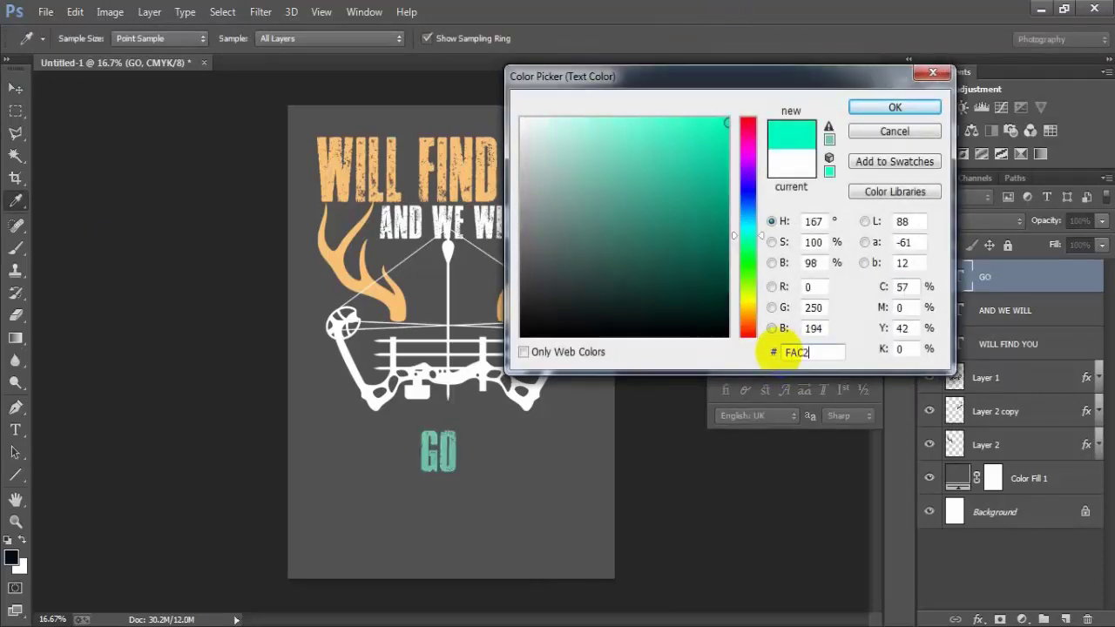
text(76)
key(Return)
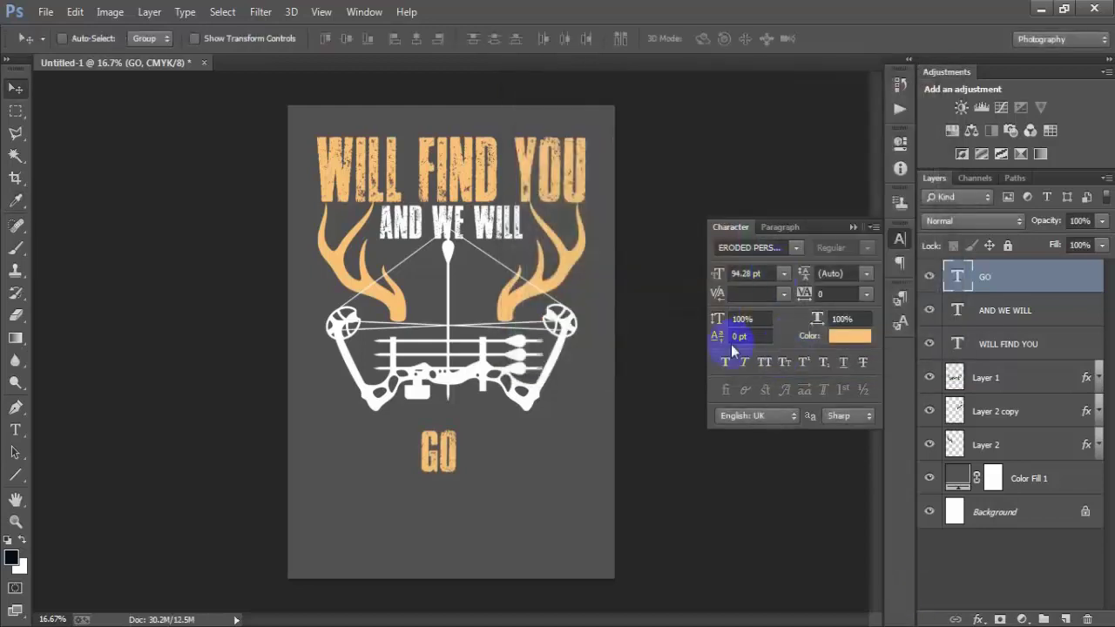
click(853, 227)
mouse_move(477, 454)
mouse_down()
mouse_move(460, 280)
mouse_move(473, 285)
mouse_up()
key(ctrl+t)
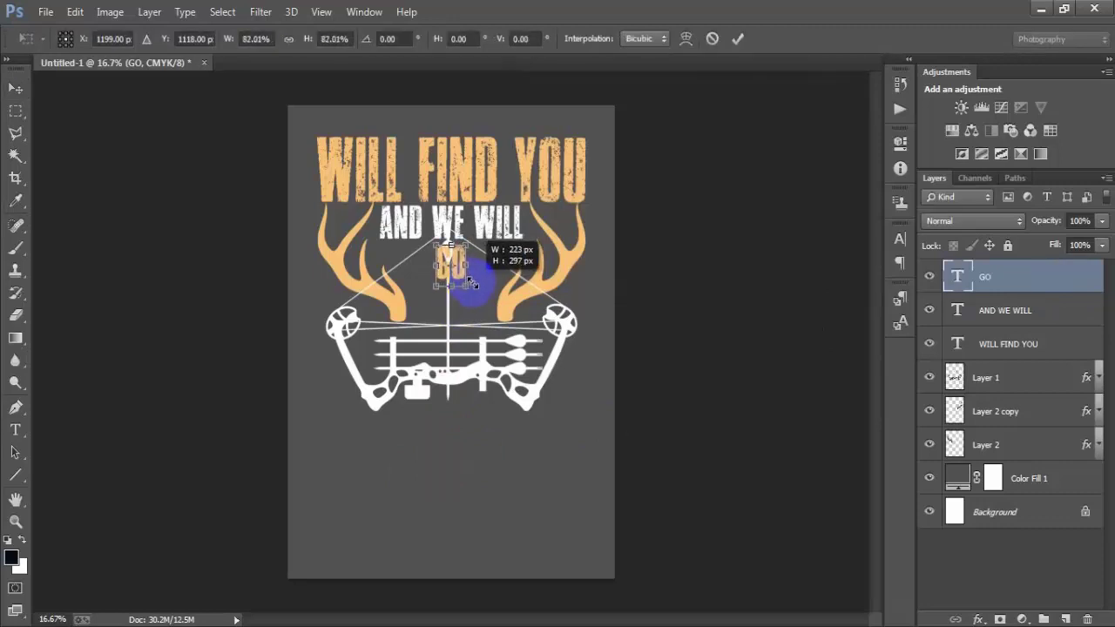
- Align GO and the bow artwork to the poster's horizontal centre, nudging GO slightly left
click(737, 40)
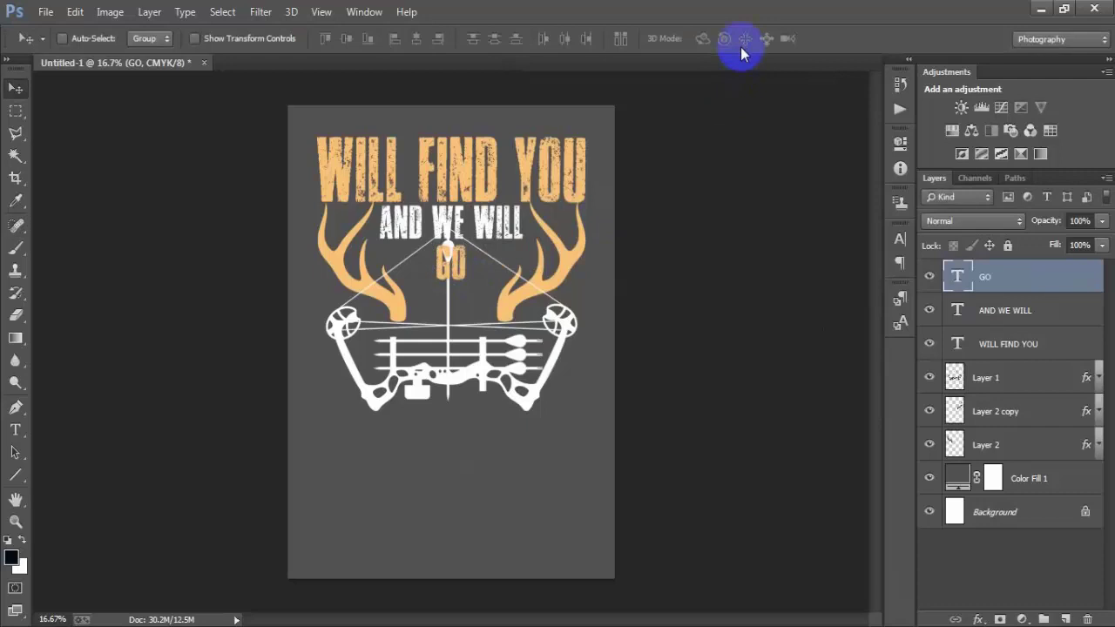
key(shift+Left)
key(shift+Left)
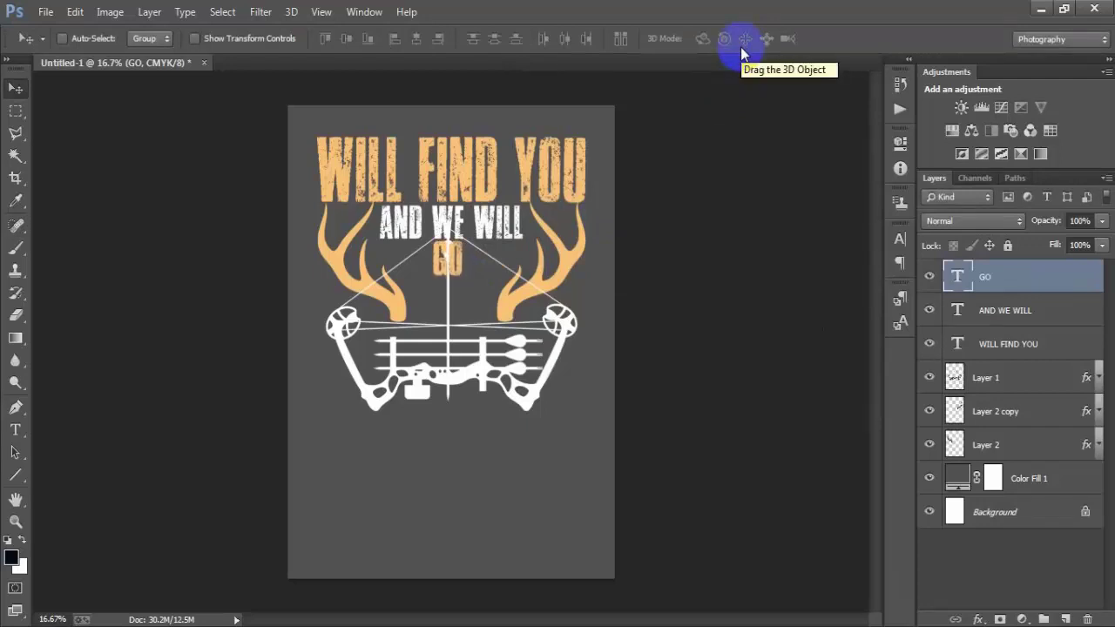
ctrl+click(1012, 521)
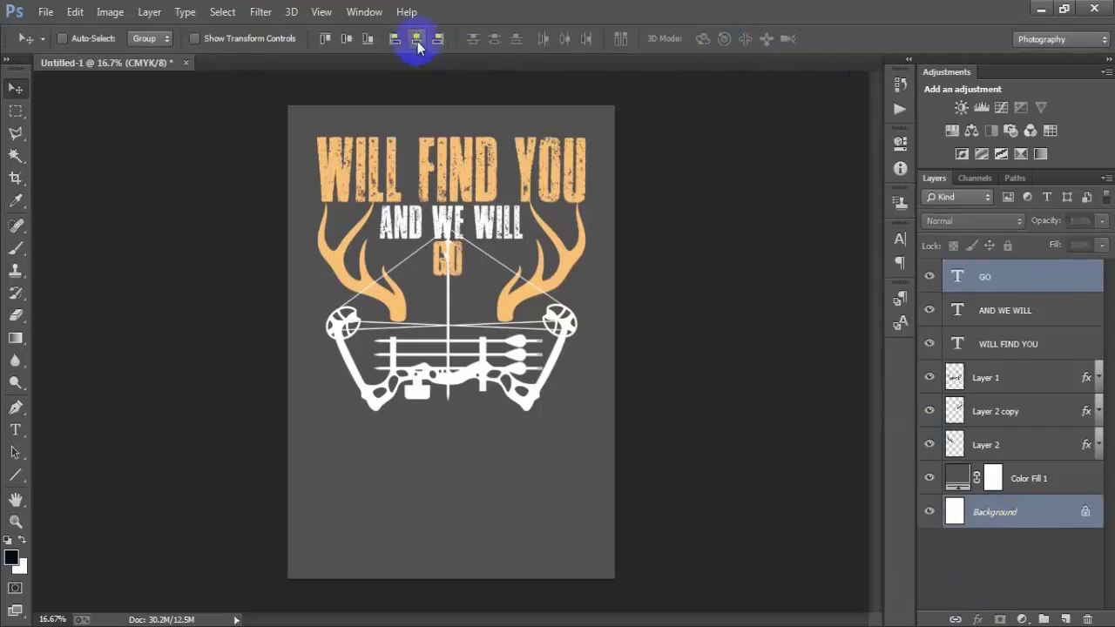
click(418, 39)
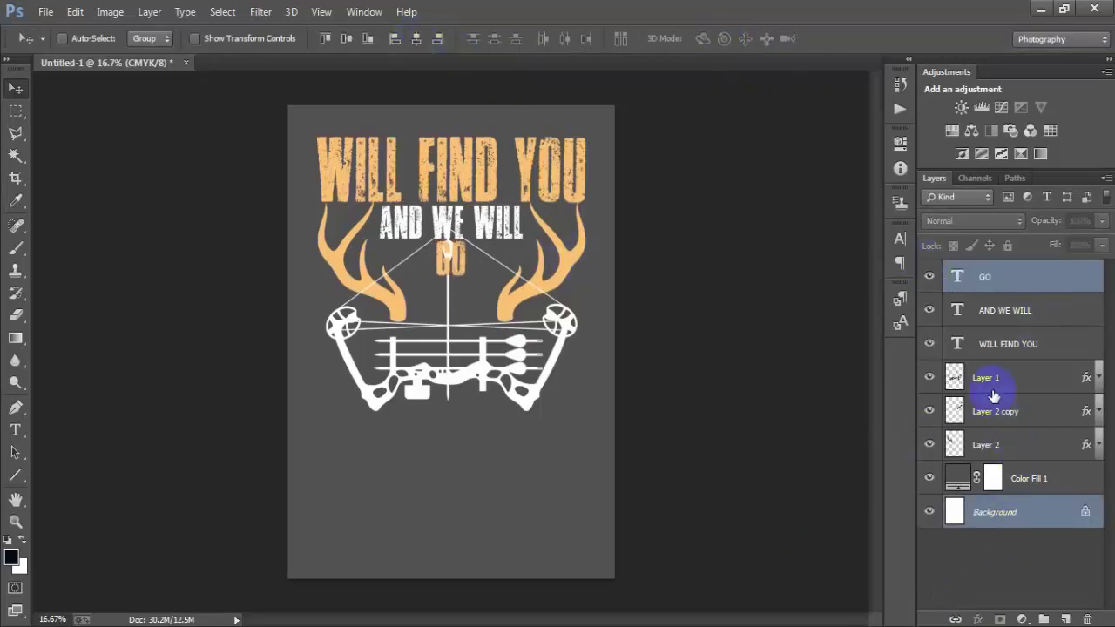
ctrl+click(988, 381)
click(415, 40)
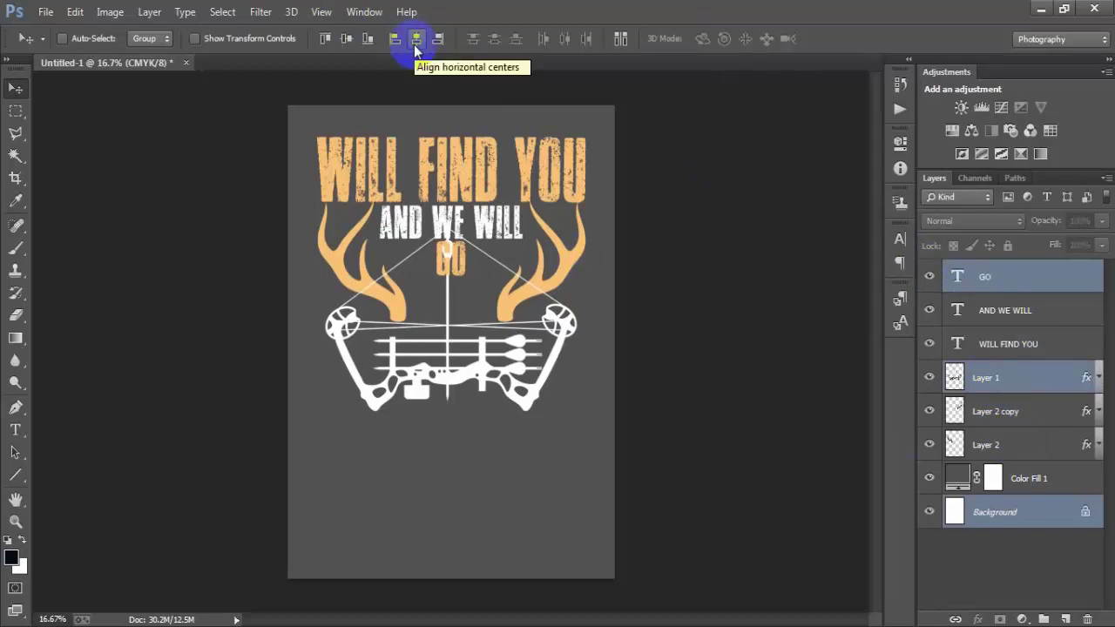
click(1010, 277)
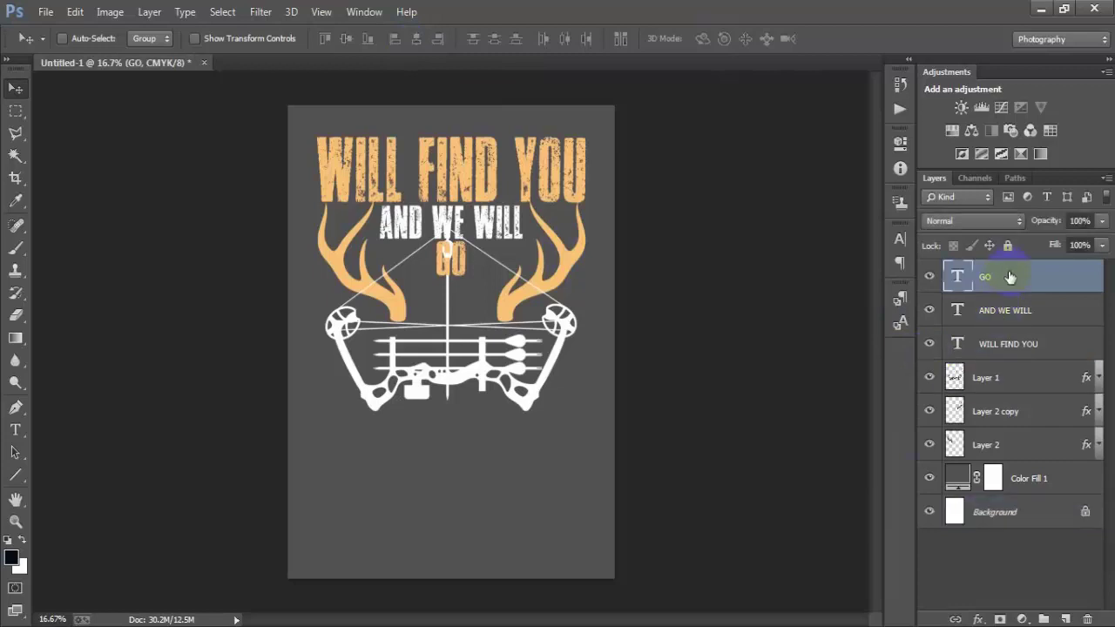
key(shift+Left)
key(shift+Left)
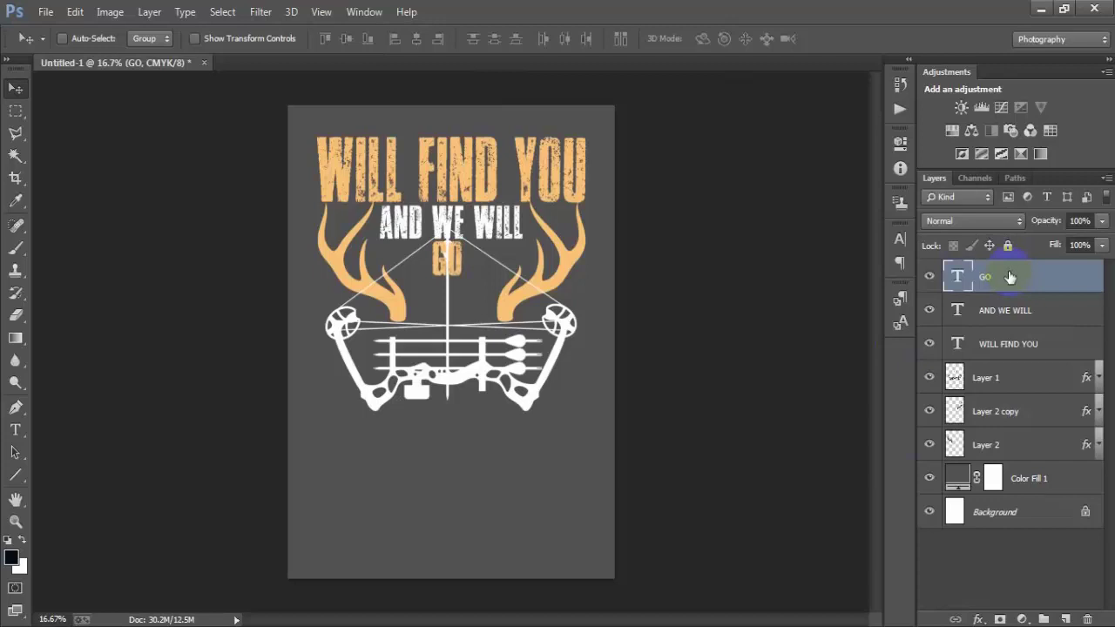
- Rasterize the GO text and load its letters as an expanded selection
right_click(1019, 278)
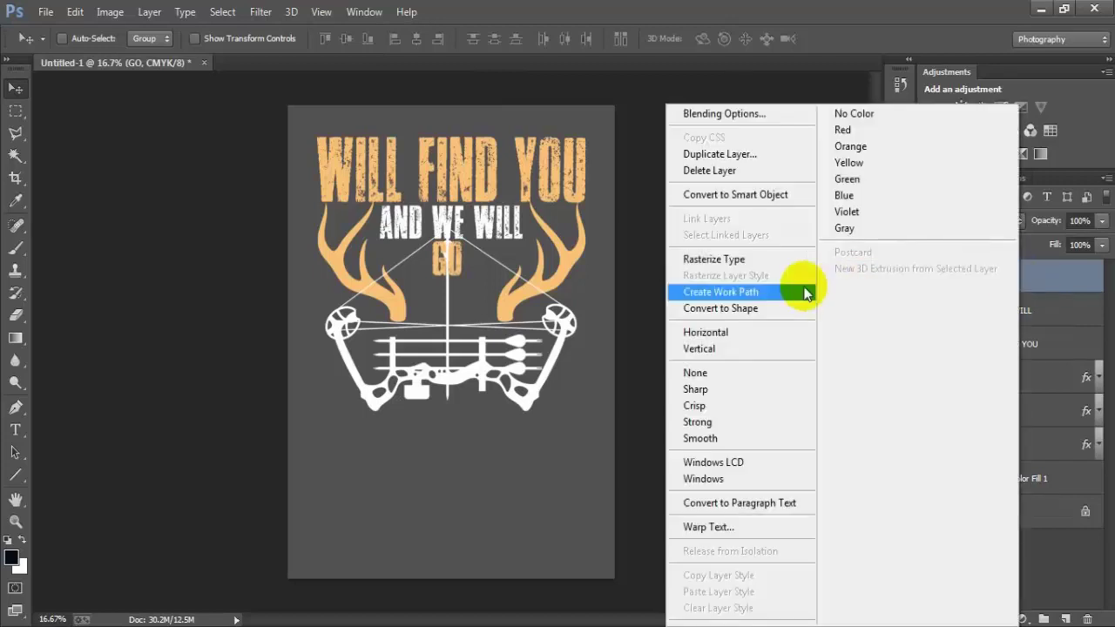
click(751, 259)
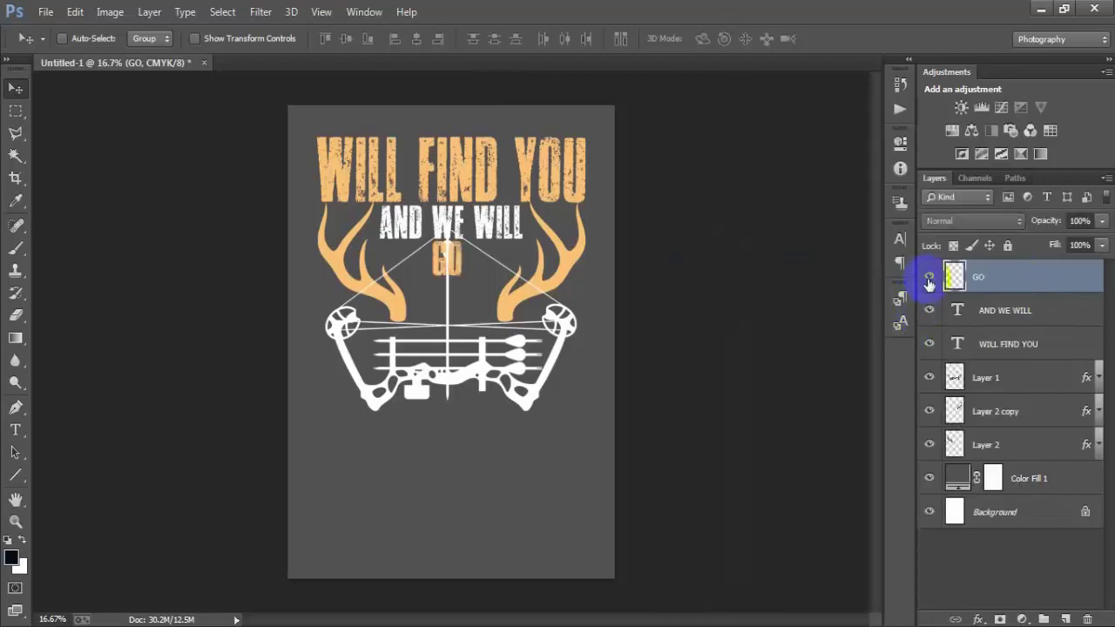
ctrl+click(964, 277)
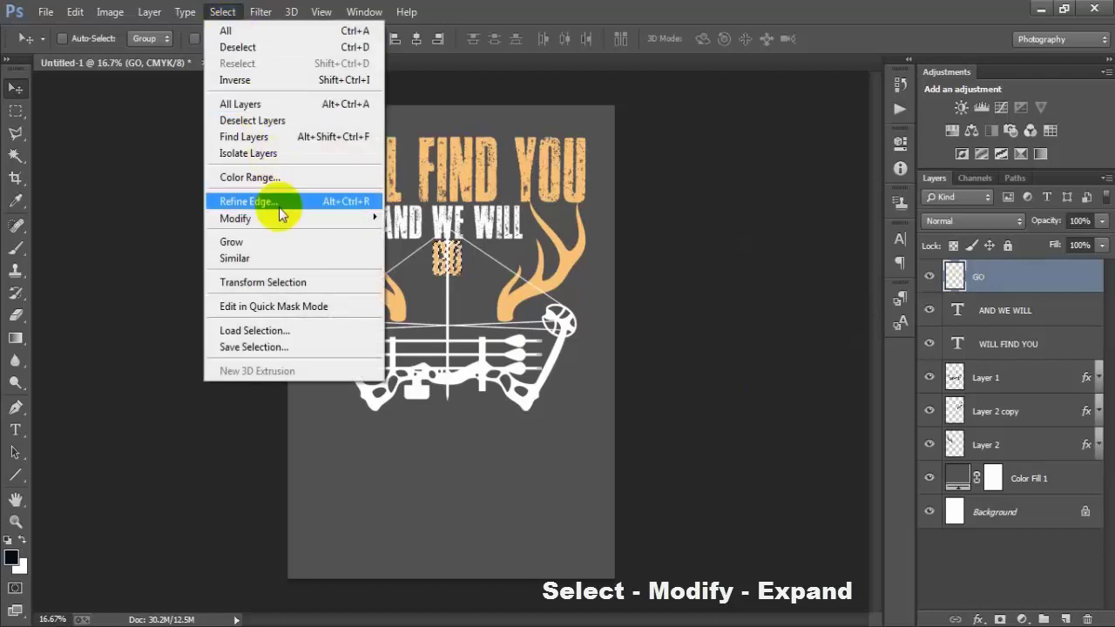
mouse_move(236, 218)
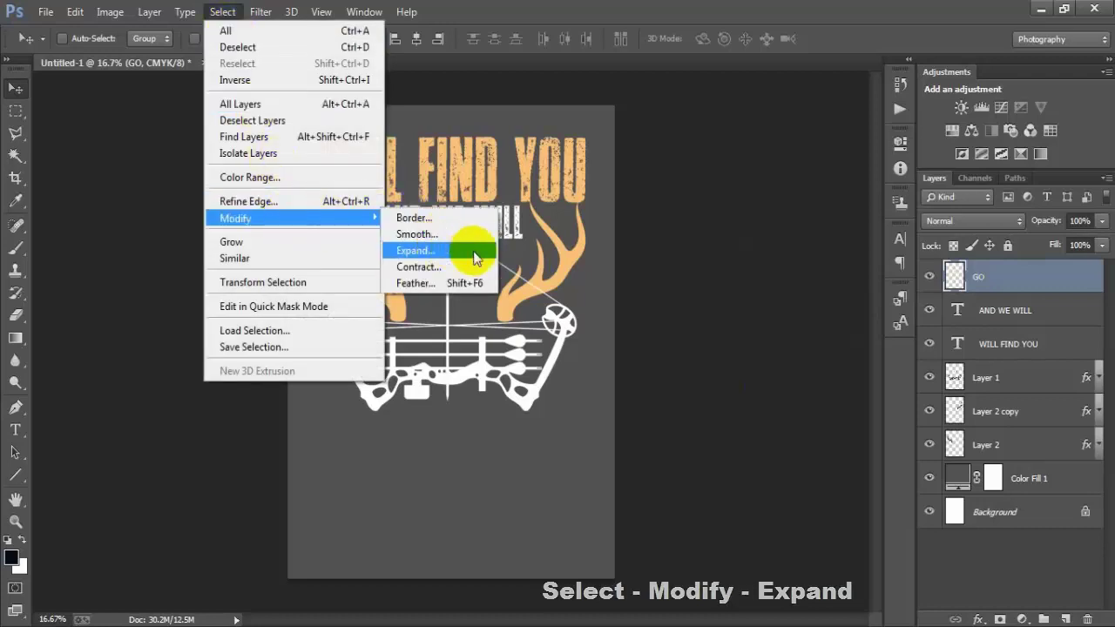
click(455, 252)
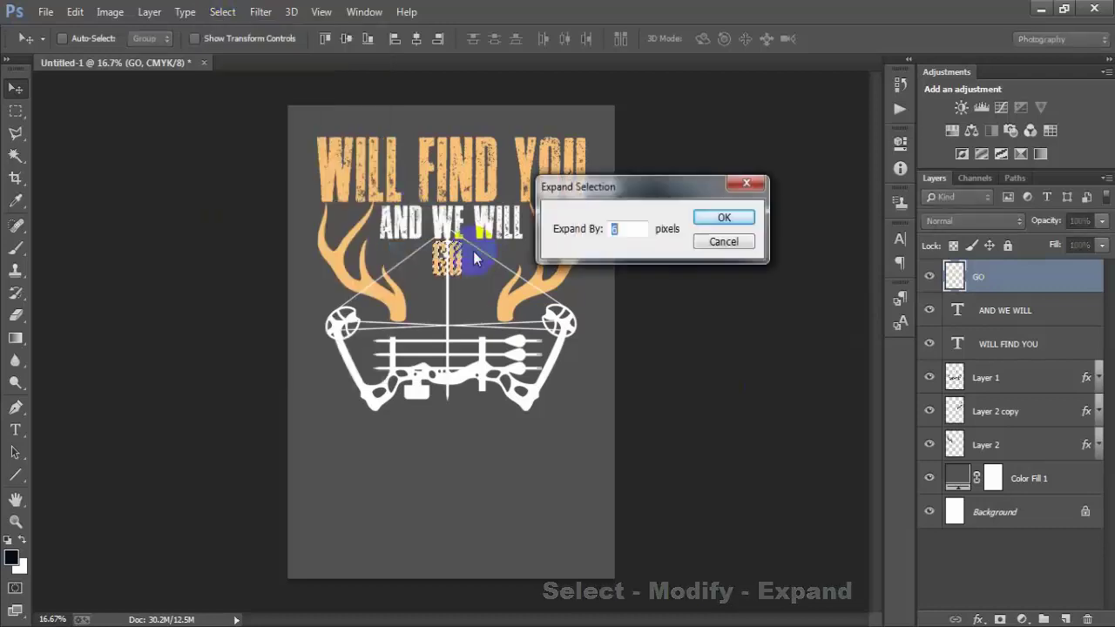
click(724, 217)
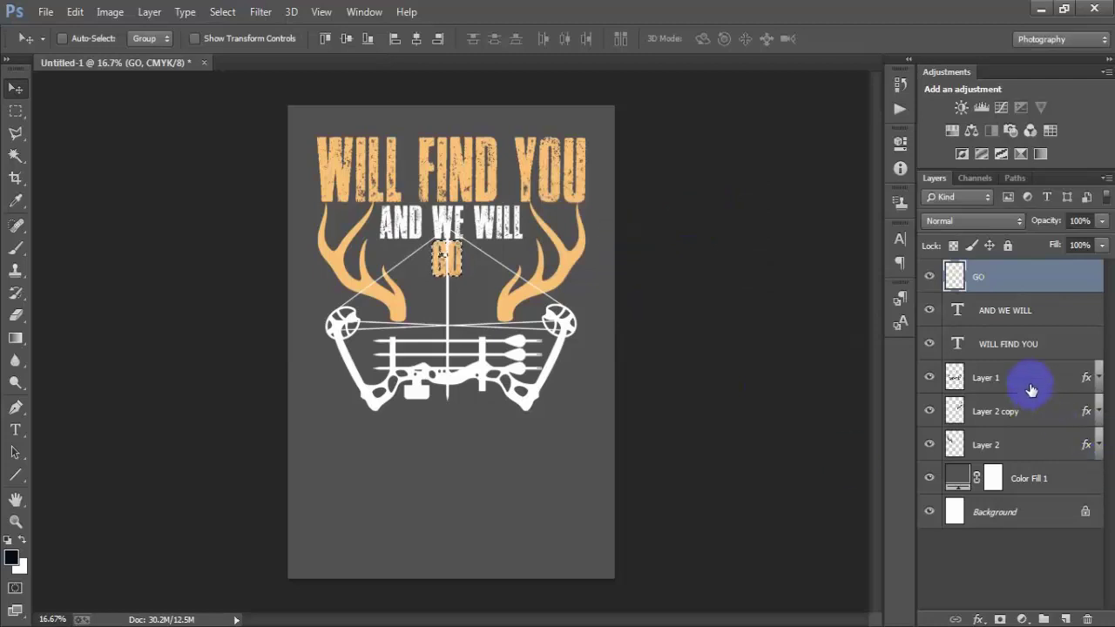
- Delete the bow lines inside the expanded GO area and deselect
click(955, 377)
click(929, 377)
click(930, 377)
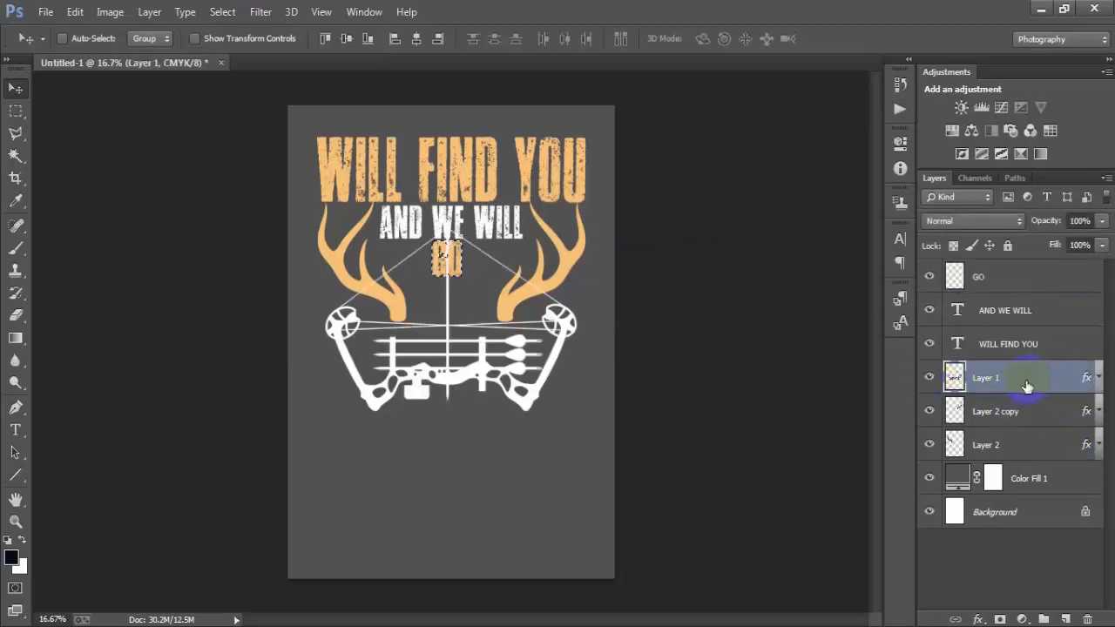
key(Delete)
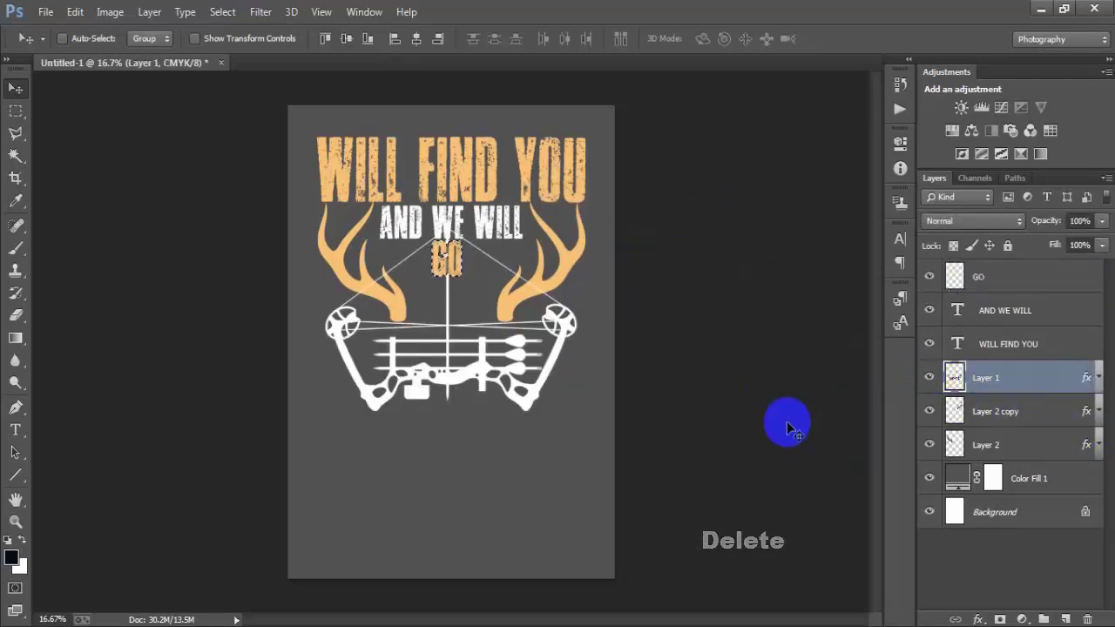
key(ctrl+d)
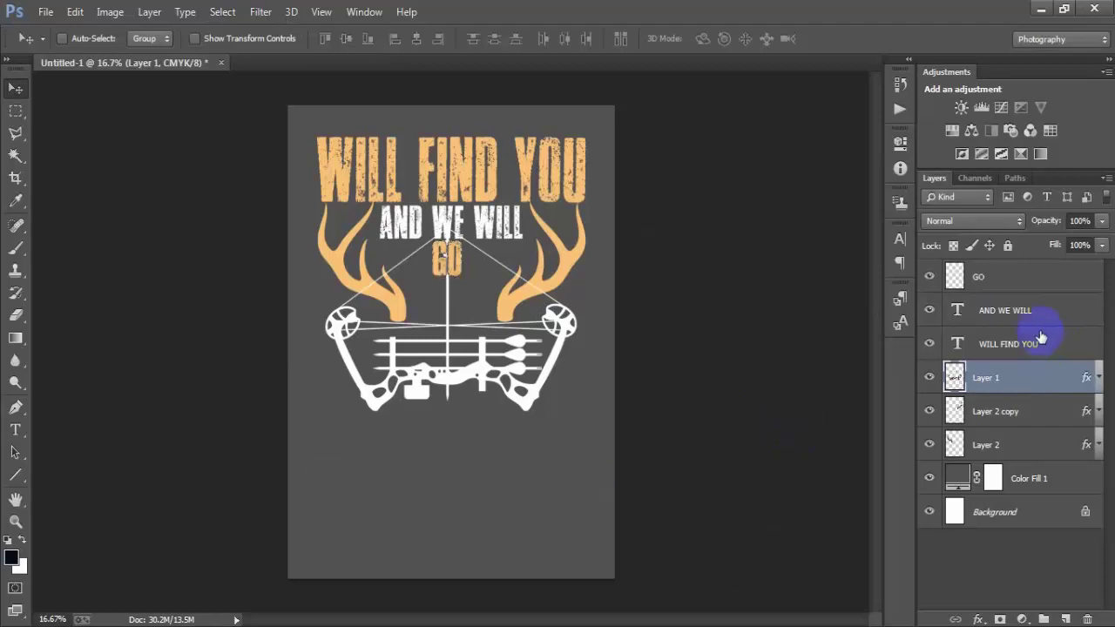
click(949, 277)
click(929, 277)
click(929, 278)
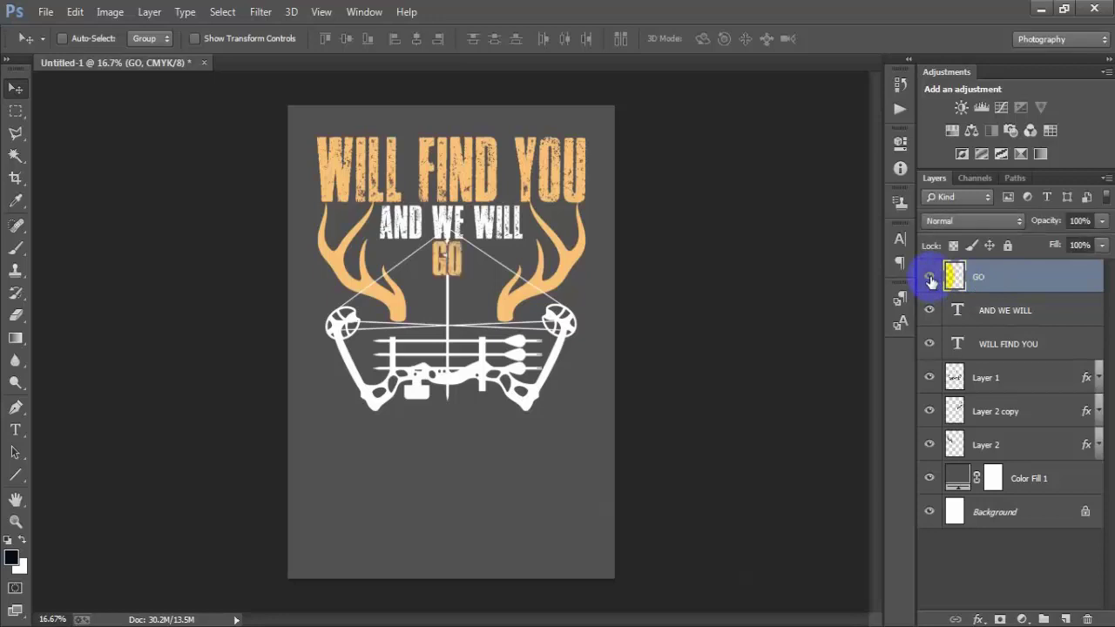
click(930, 277)
click(930, 277)
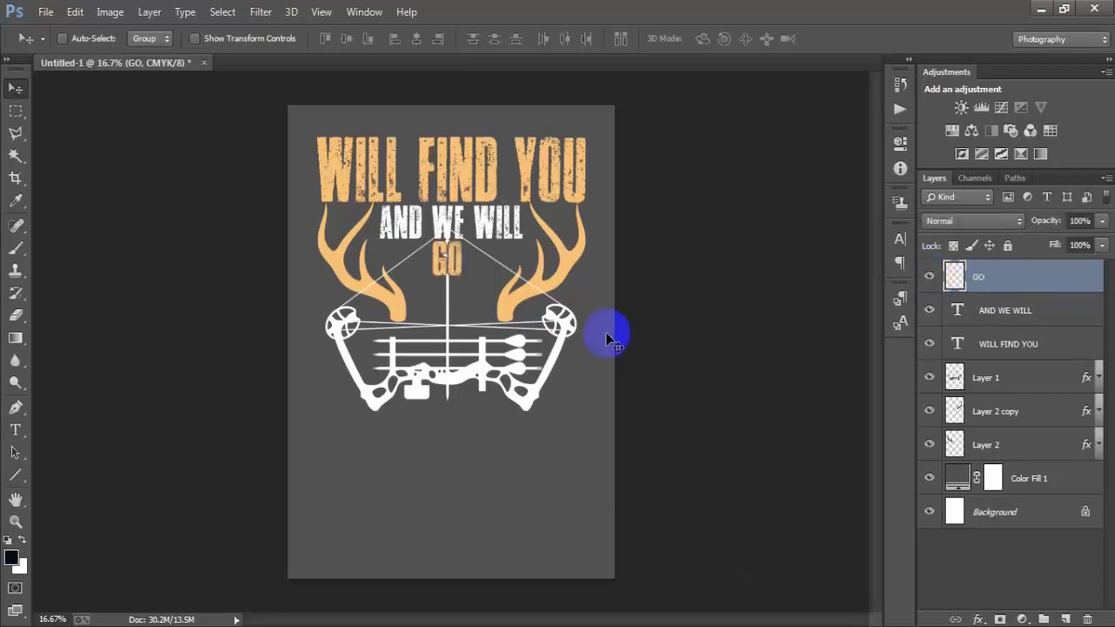
- Open the bird silhouette EPS '0000 1 (2)' at 300 resolution
click(46, 12)
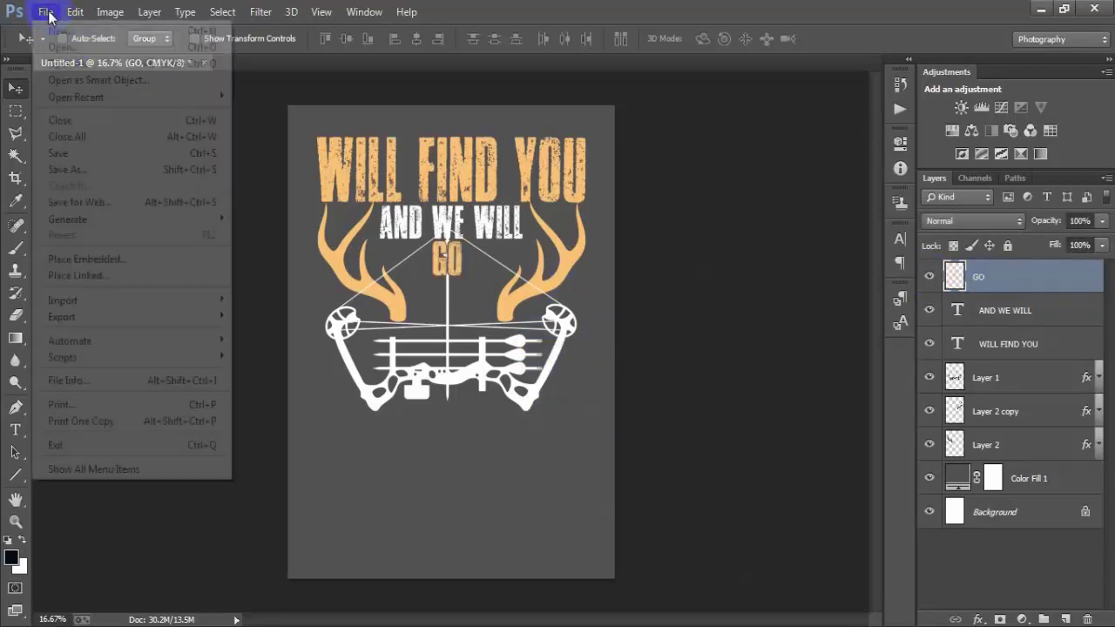
click(54, 47)
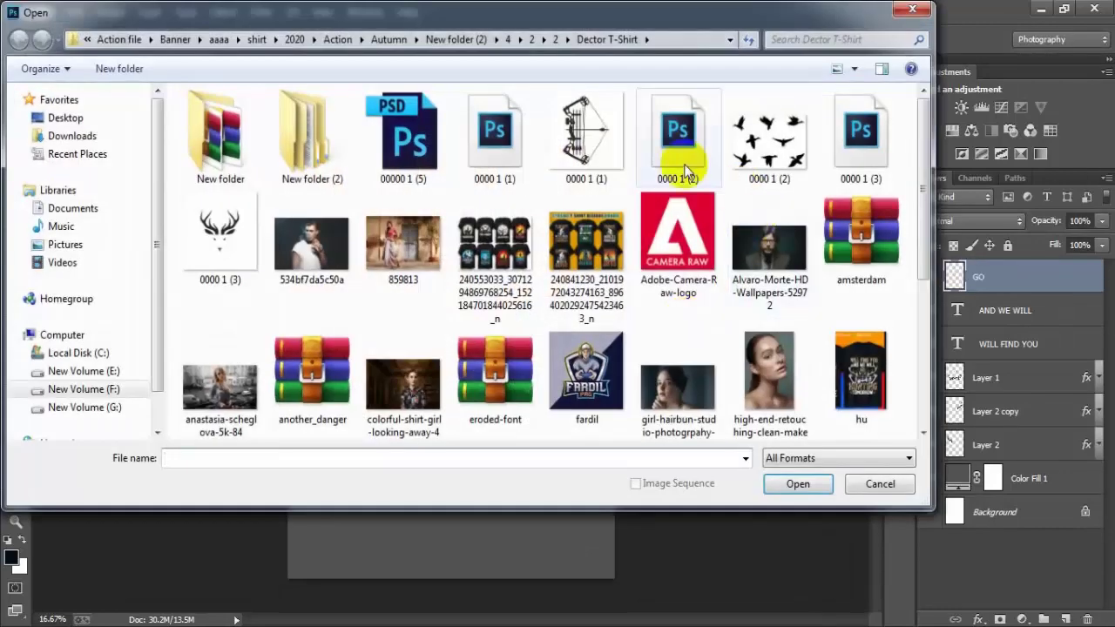
click(685, 170)
click(797, 484)
click(492, 269)
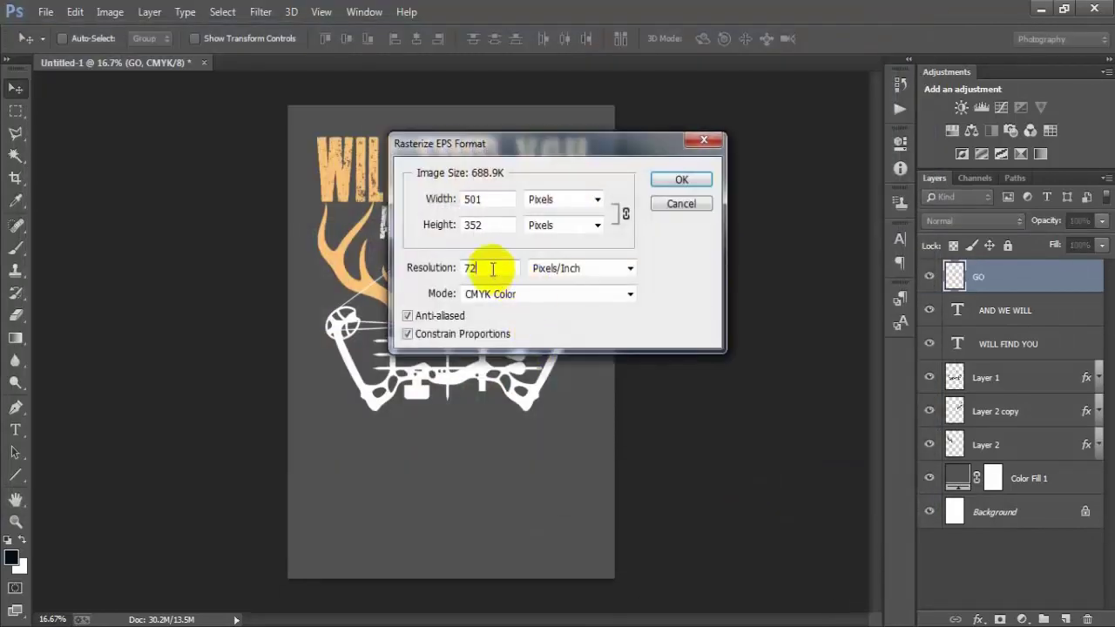
drag(492, 270, 442, 271)
text(00)
key(Return)
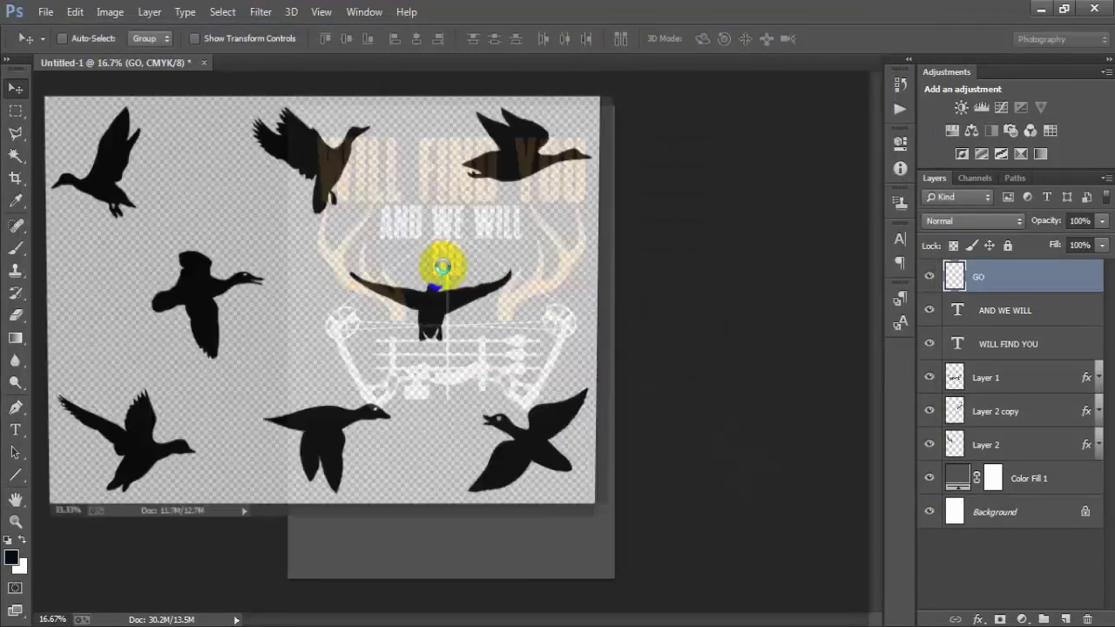
drag(409, 87, 483, 68)
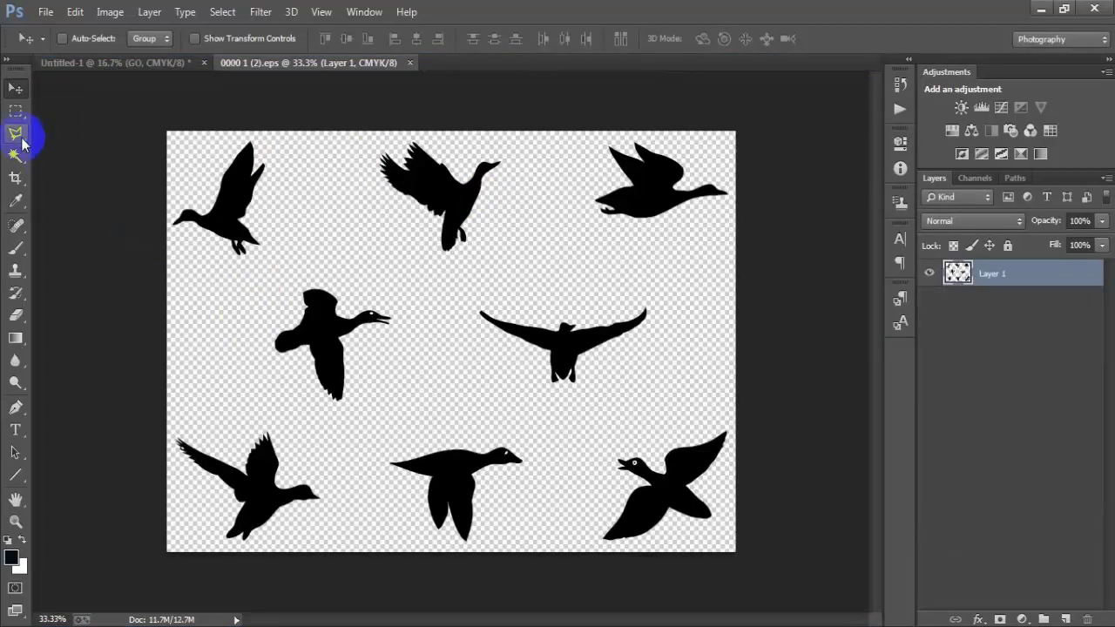
- Lasso the top middle duck and move it onto the poster
click(16, 133)
click(397, 279)
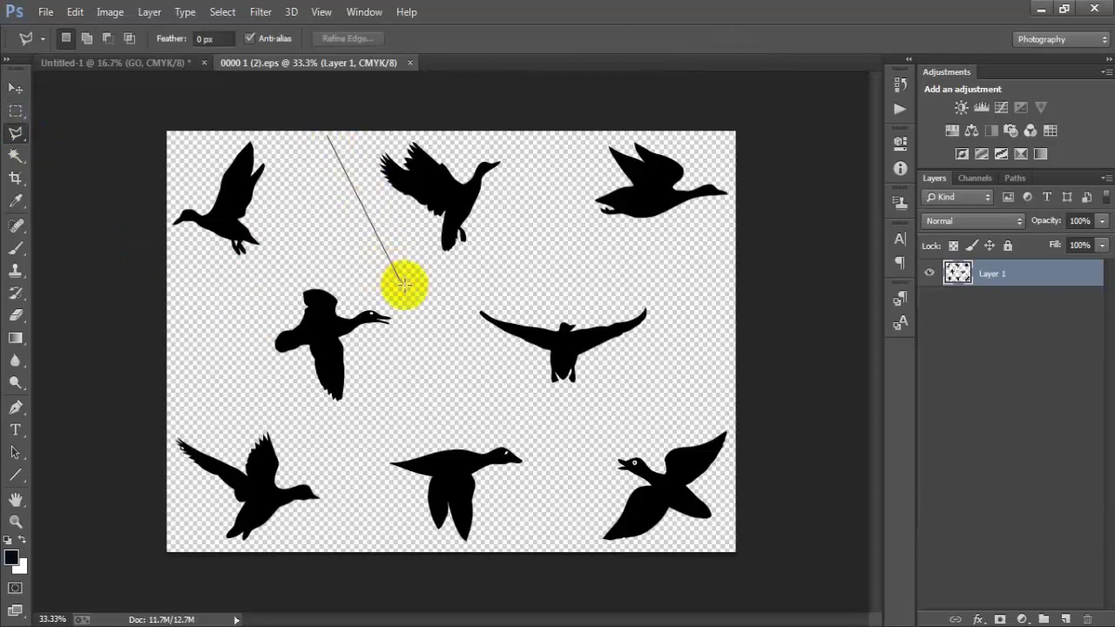
click(473, 289)
click(574, 164)
click(537, 93)
click(337, 102)
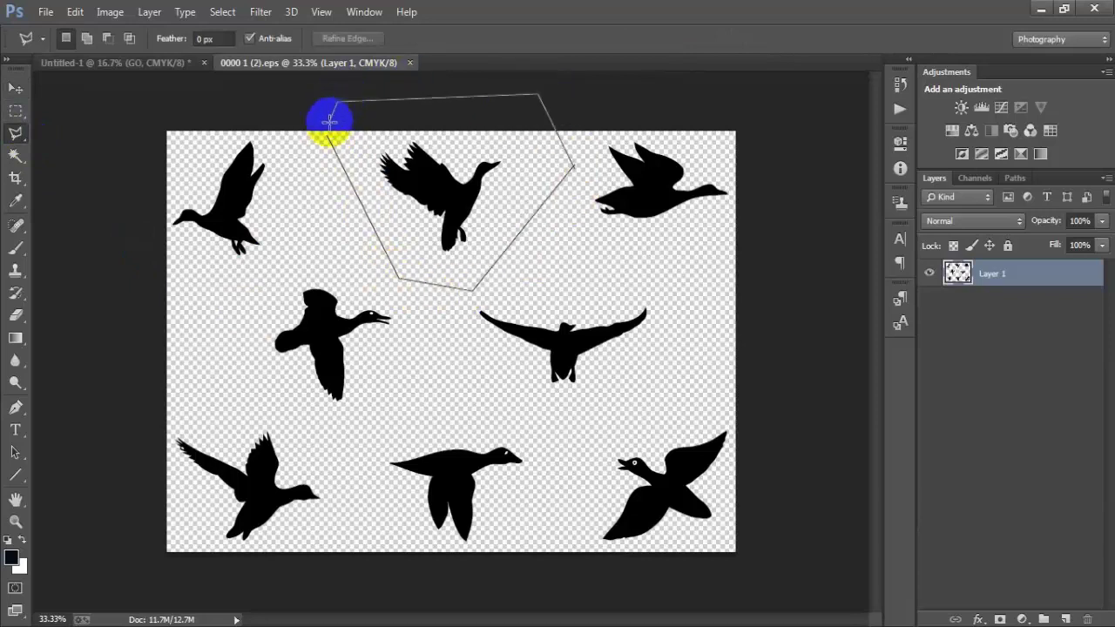
click(328, 135)
click(15, 88)
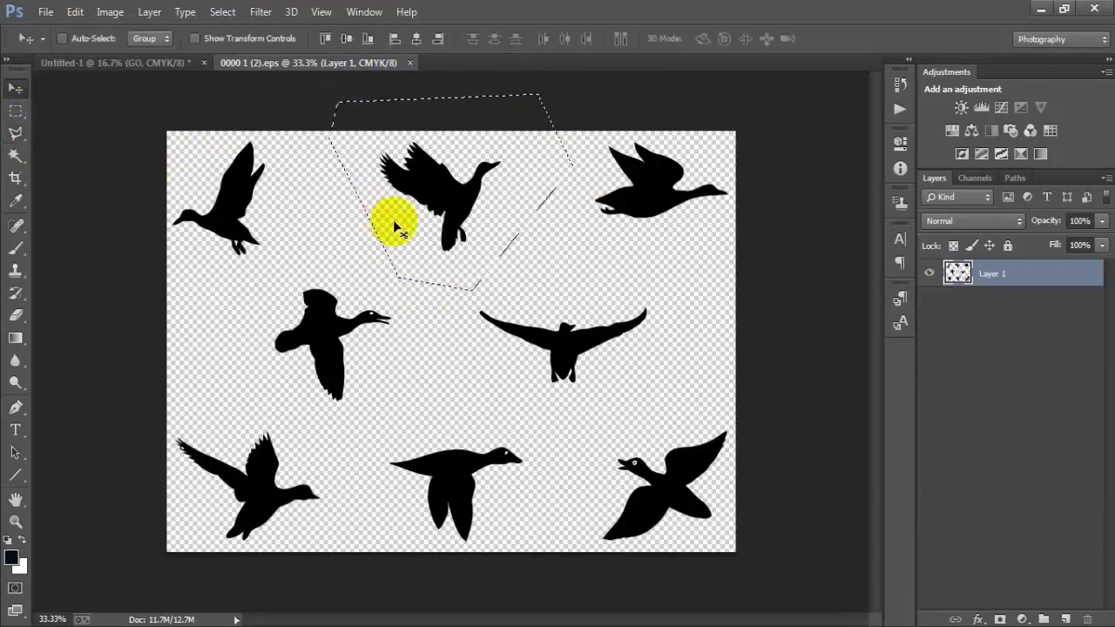
mouse_move(393, 219)
mouse_down()
mouse_move(155, 74)
mouse_move(378, 381)
mouse_up()
- Close the bird document without saving changes
click(372, 70)
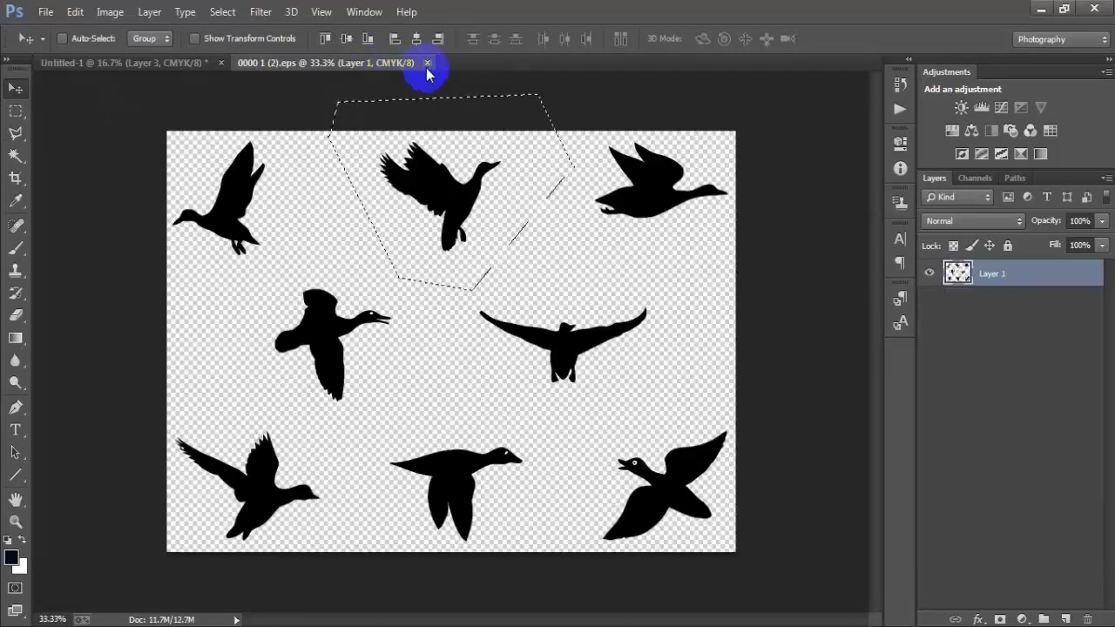
click(433, 63)
click(562, 253)
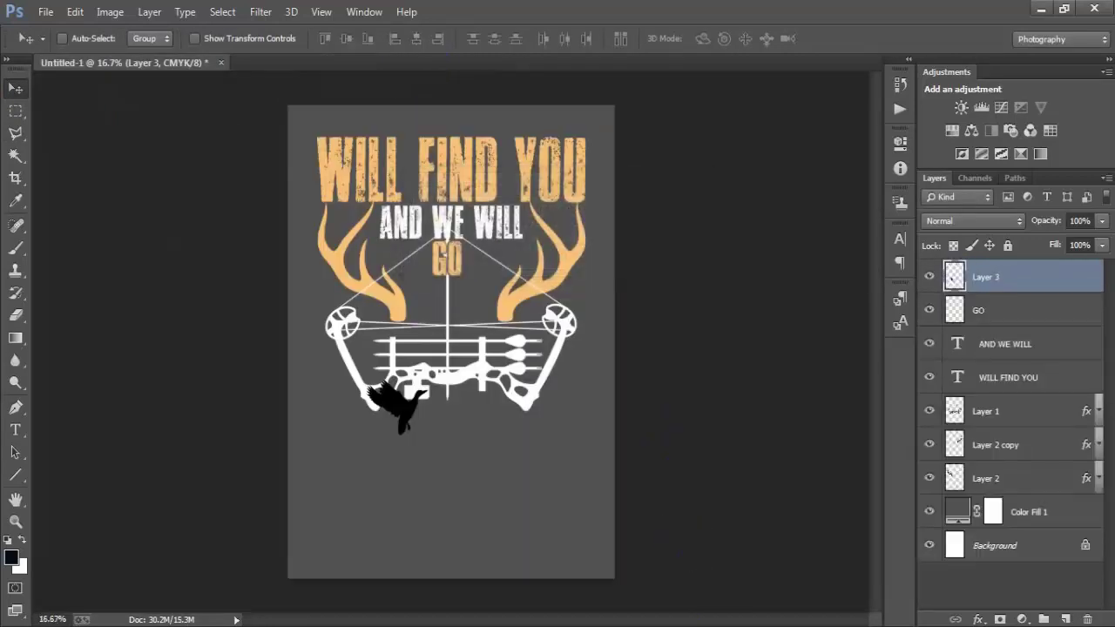
- Place the duck below the bow and give it an orange #F9C276 overlay sampled from the antlers
drag(399, 410, 444, 471)
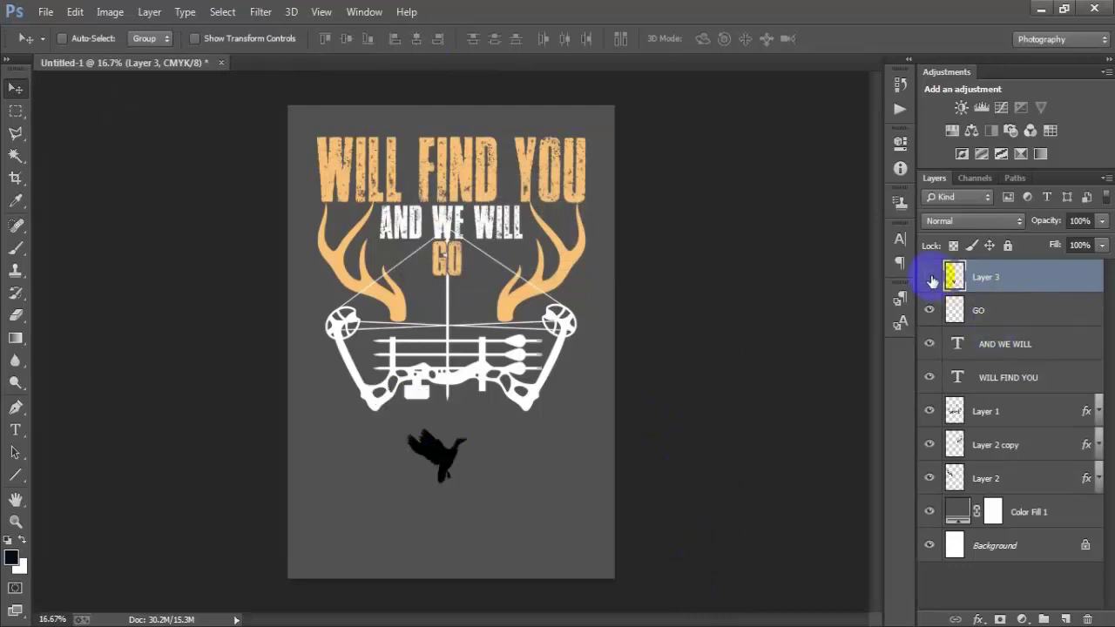
click(1055, 279)
double_click(1063, 277)
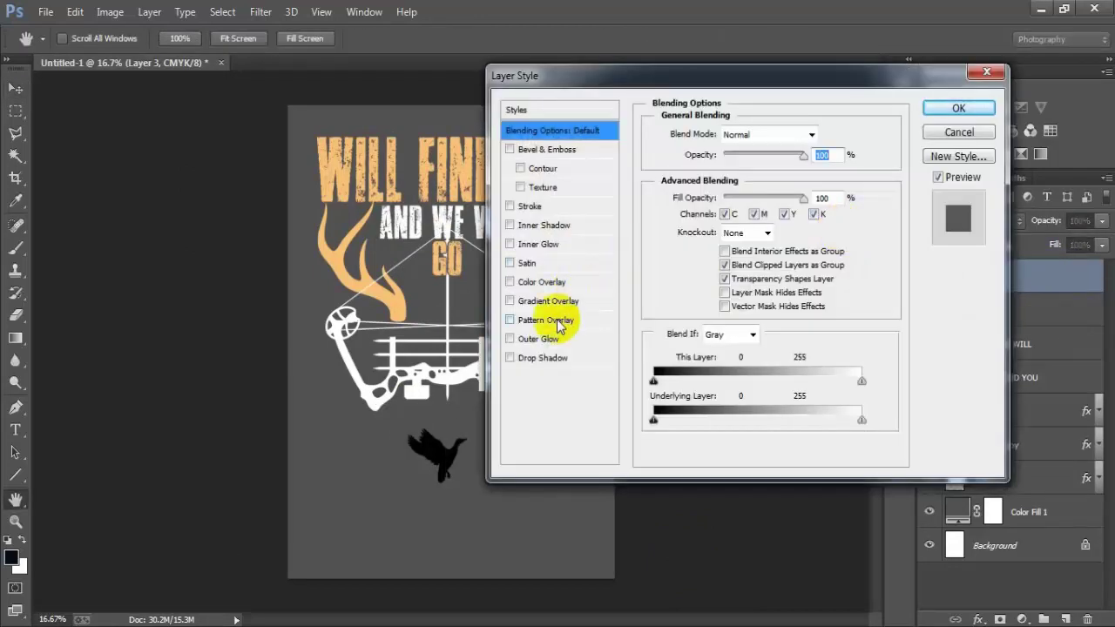
click(542, 283)
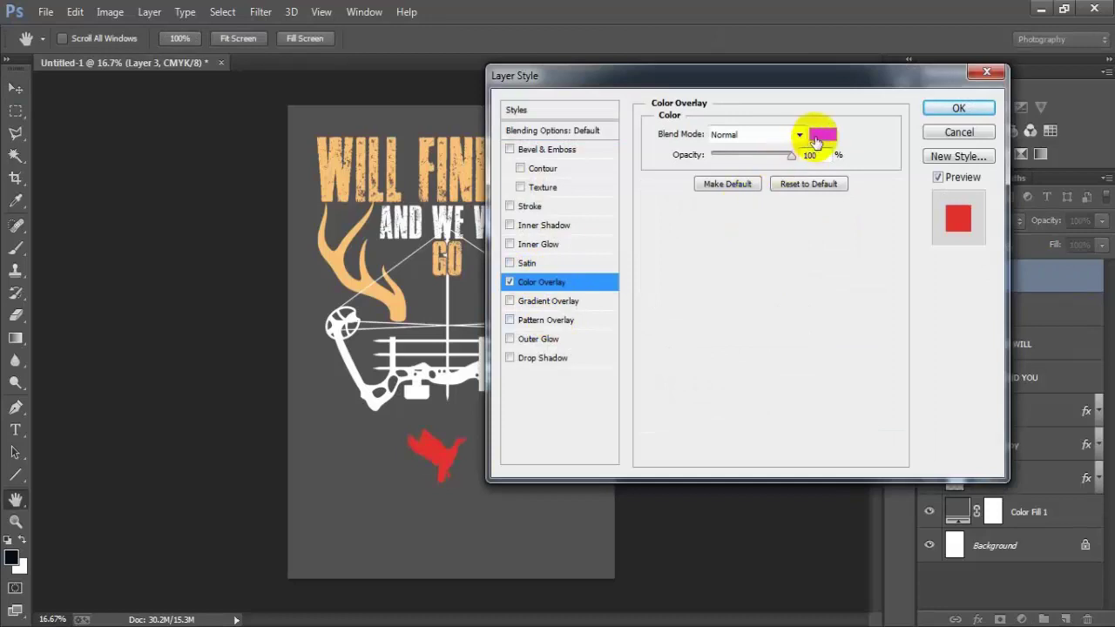
click(814, 136)
click(793, 352)
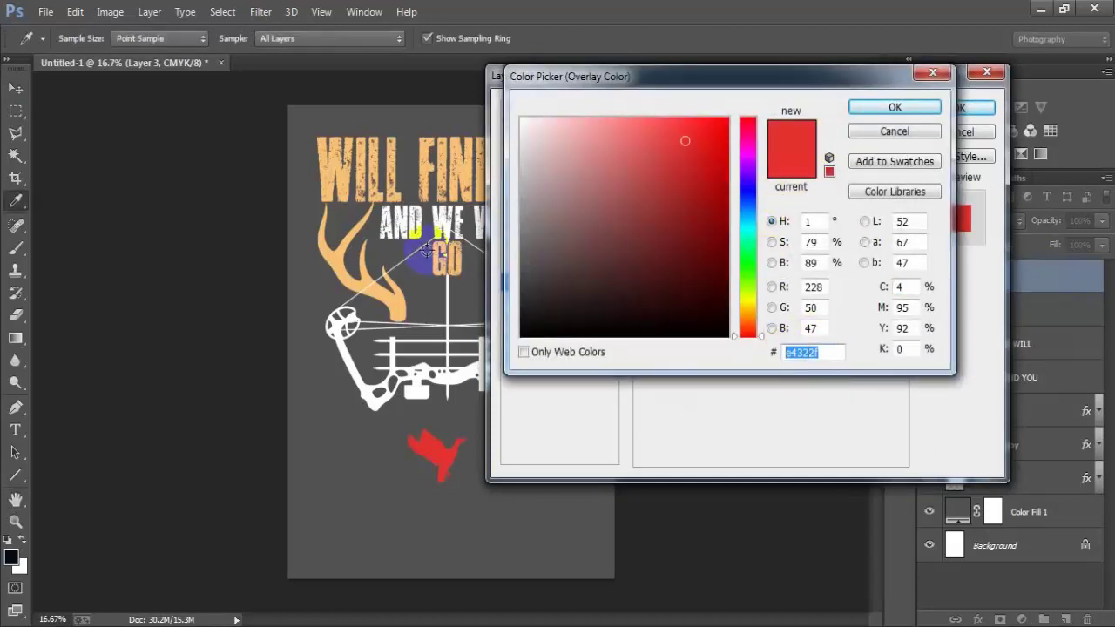
click(380, 291)
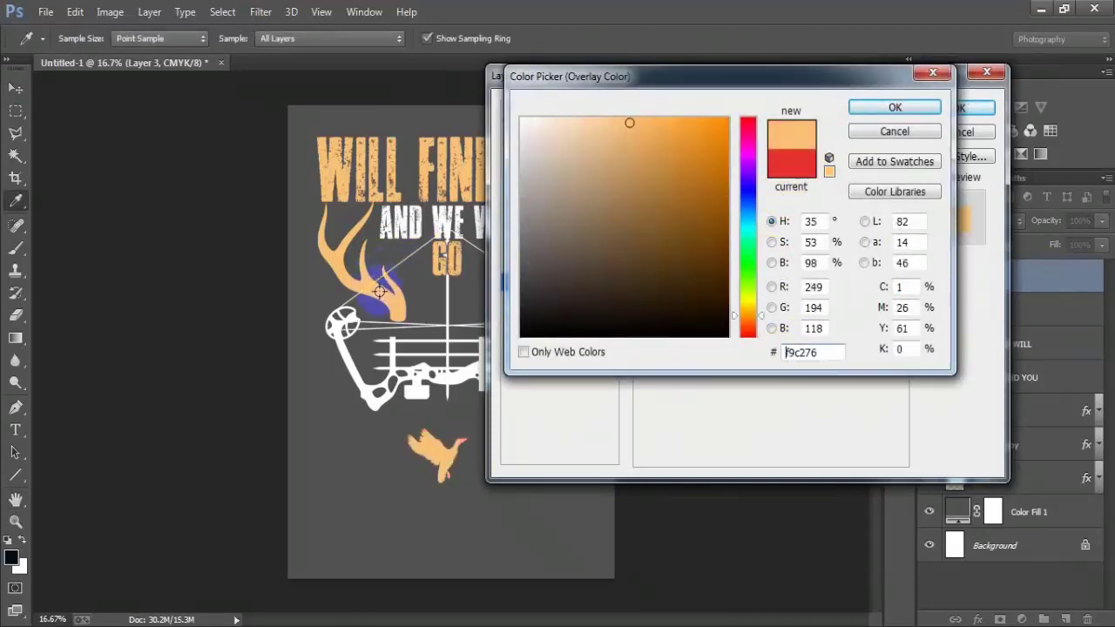
click(894, 111)
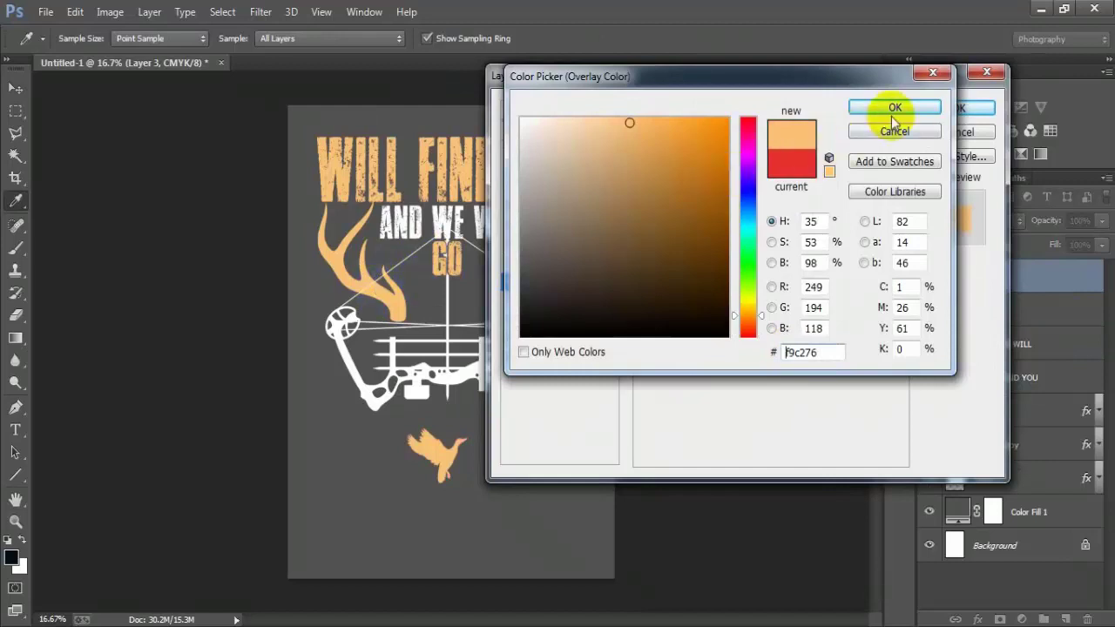
click(893, 111)
click(954, 109)
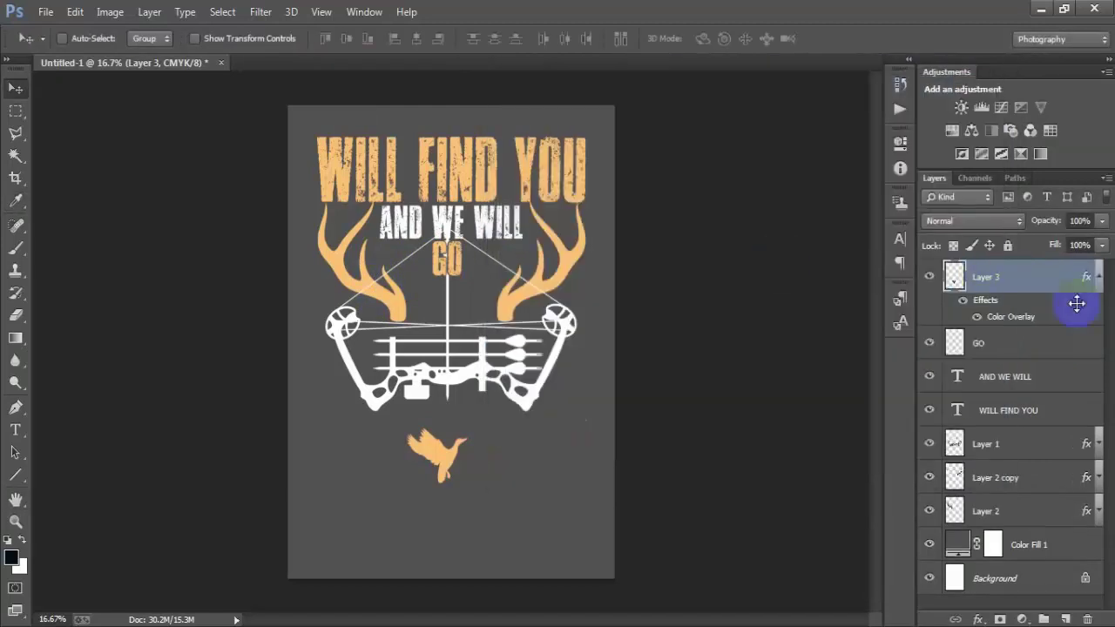
- Move the orange duck to the bow's centre and shrink it
click(1099, 277)
mouse_move(431, 453)
mouse_down()
mouse_move(464, 318)
mouse_move(496, 310)
mouse_up()
key(ctrl+t)
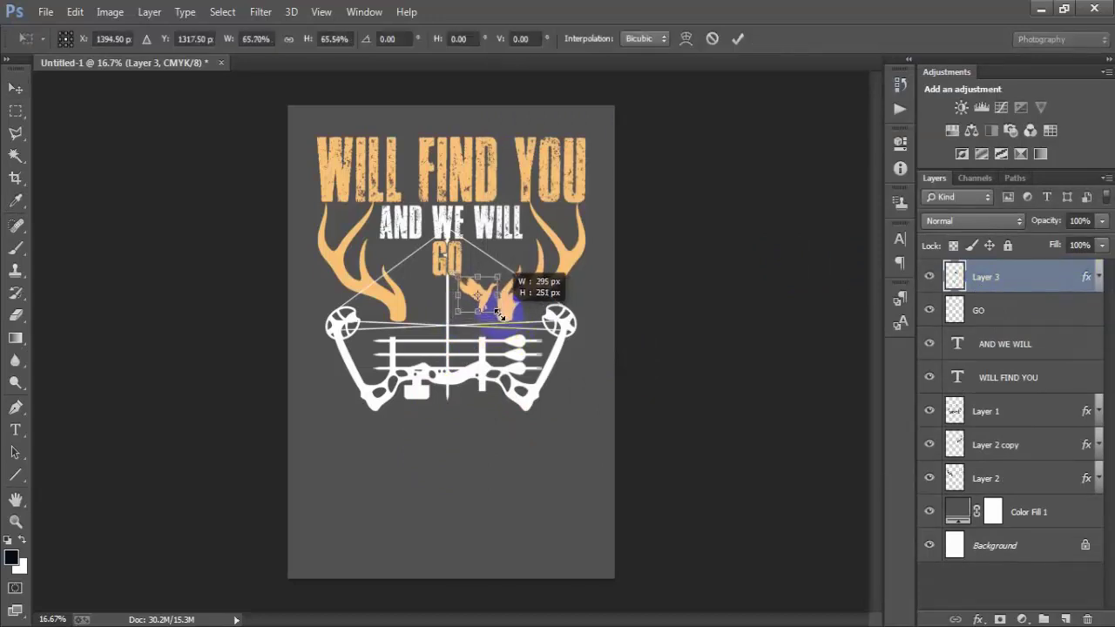
click(736, 39)
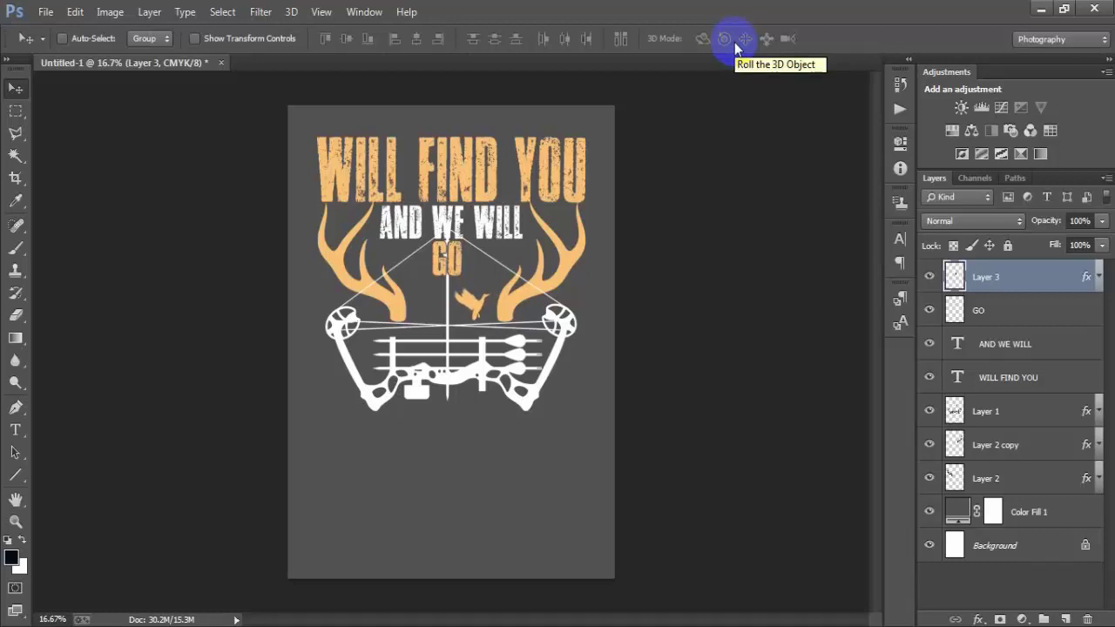
- Enlarge the duck about 125%, tilt it slightly, and duplicate it as Layer 3 copy
key(ctrl+t)
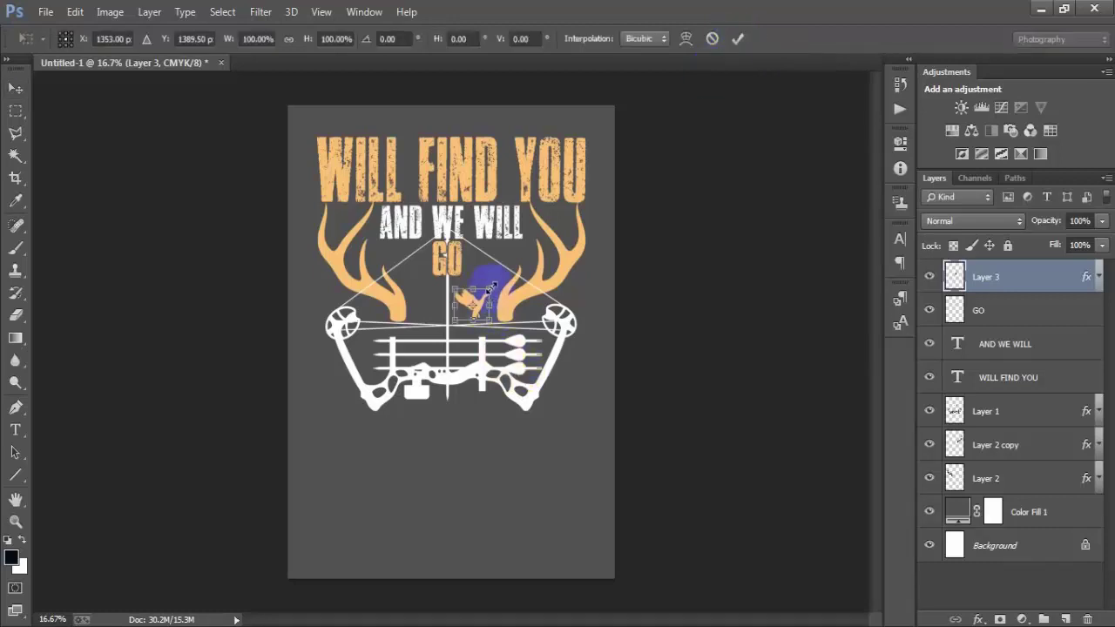
drag(491, 286, 498, 278)
drag(511, 319, 514, 324)
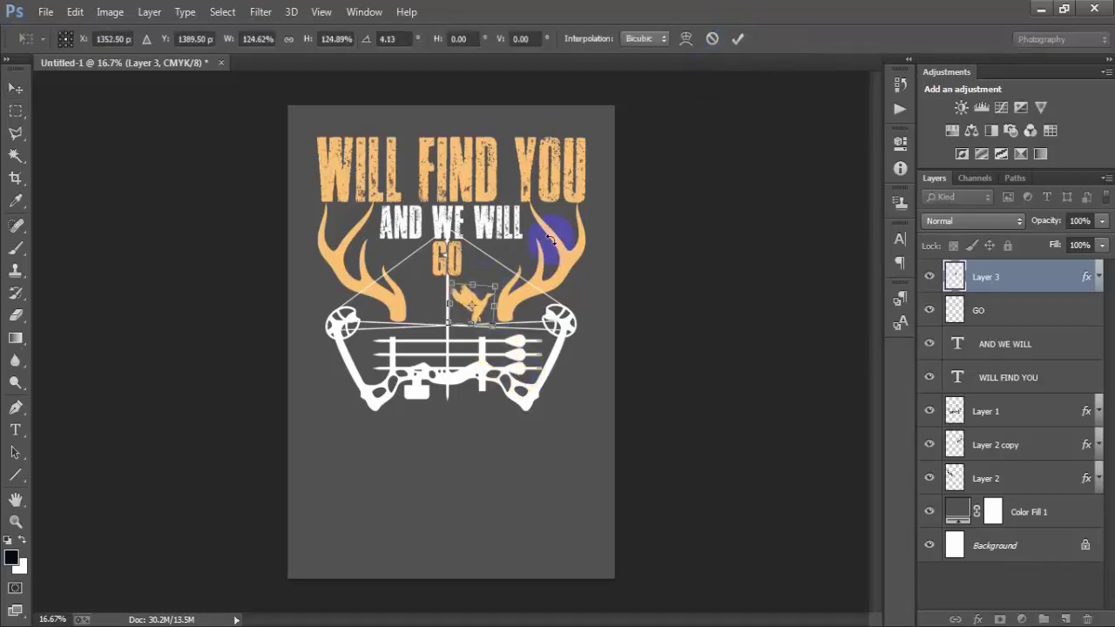
click(737, 38)
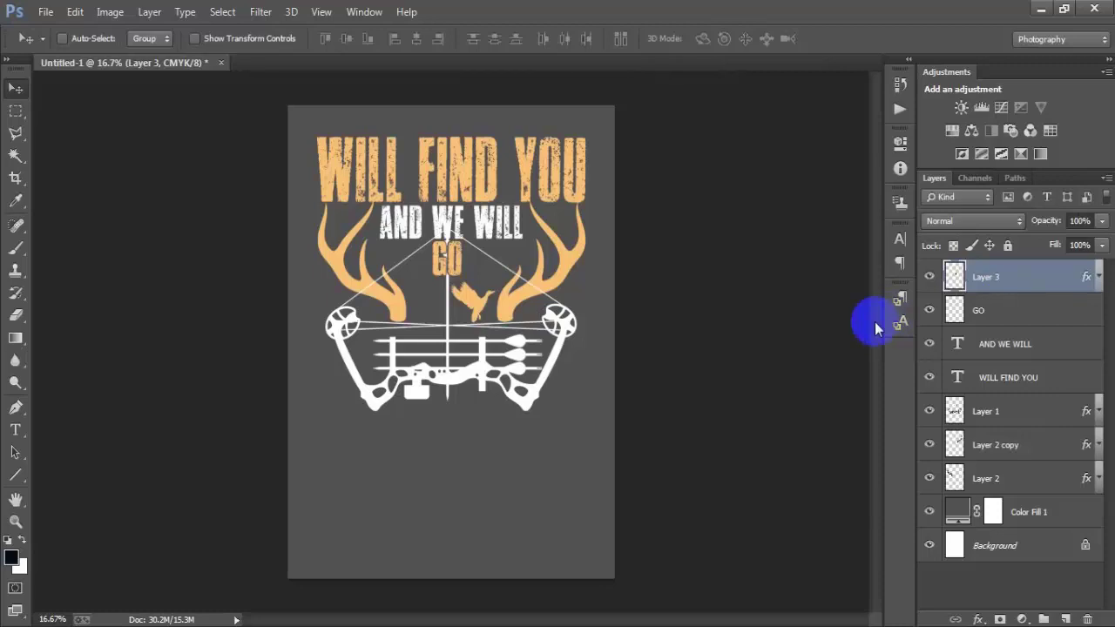
key(ctrl+j)
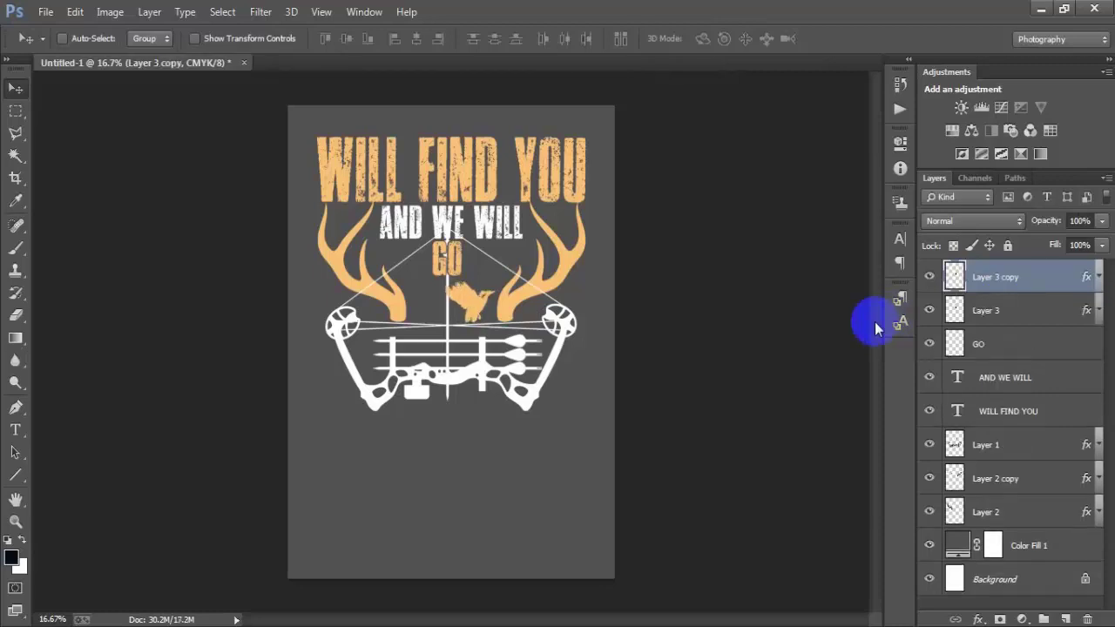
- Nudge the duplicate duck left and flip it horizontally to mirror the first
key(shift+Left)
key(shift+Left)
key(shift+Left)
key(shift+Left)
key(shift+Left)
key(shift+Left)
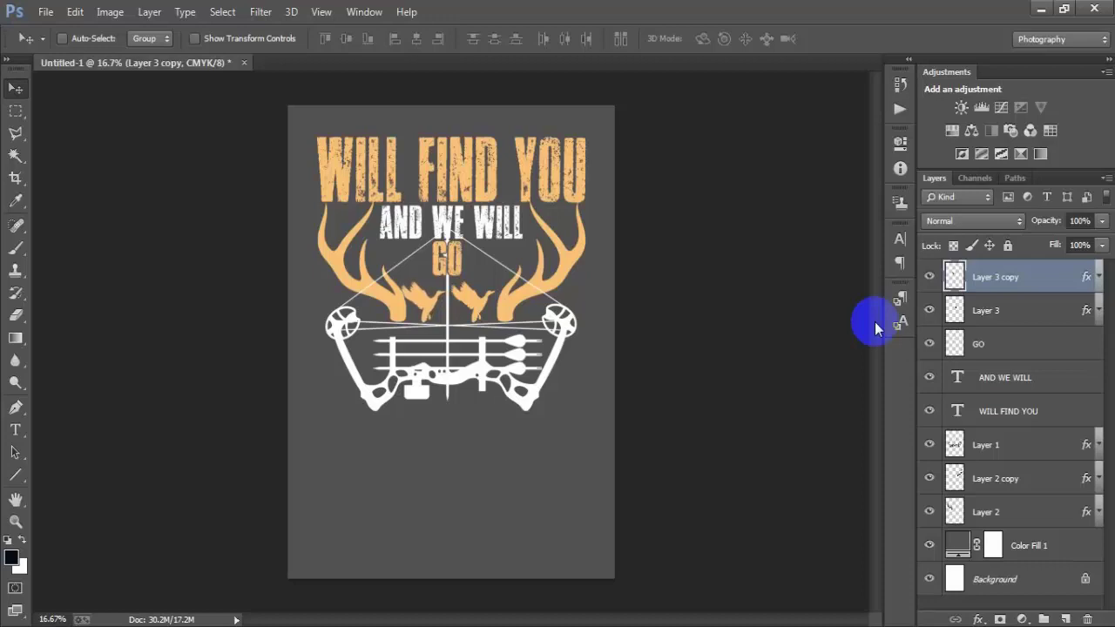
key(ctrl+t)
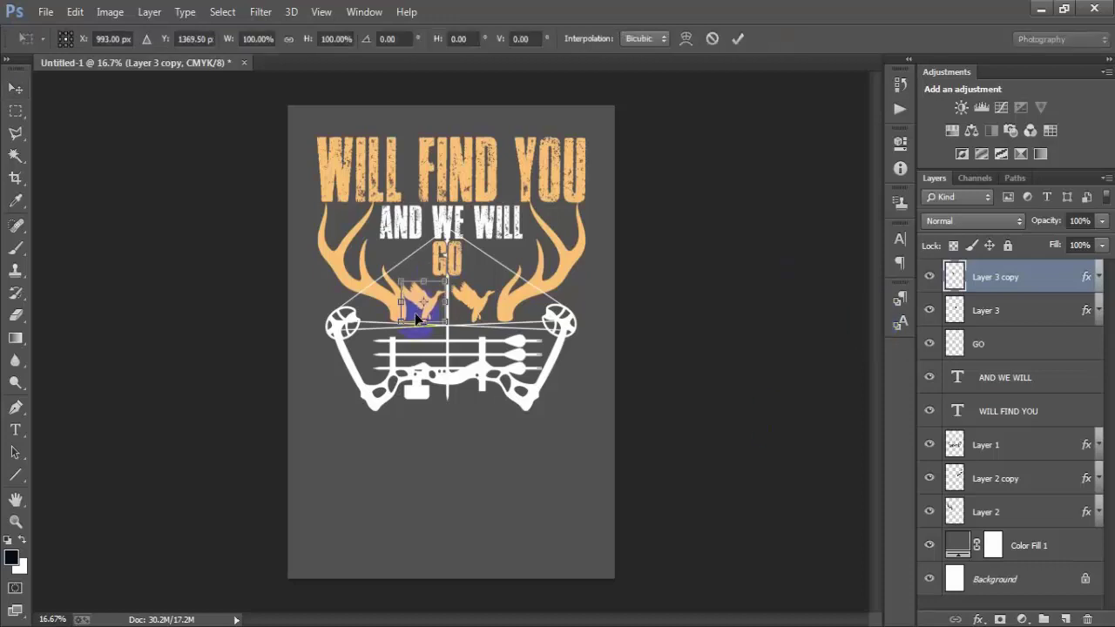
right_click(415, 313)
click(483, 570)
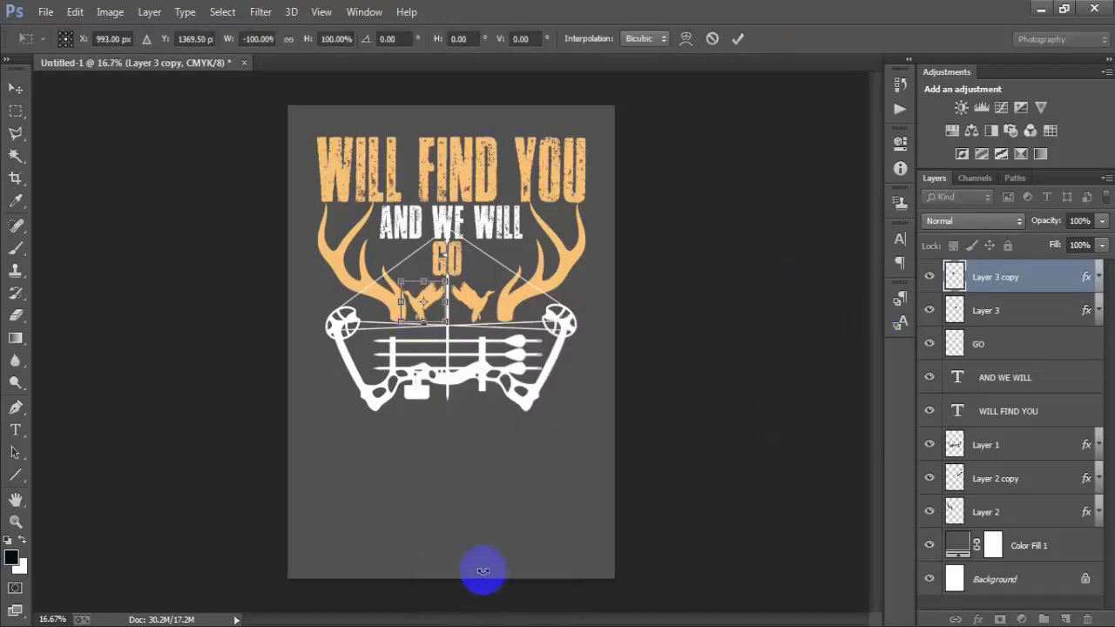
click(737, 39)
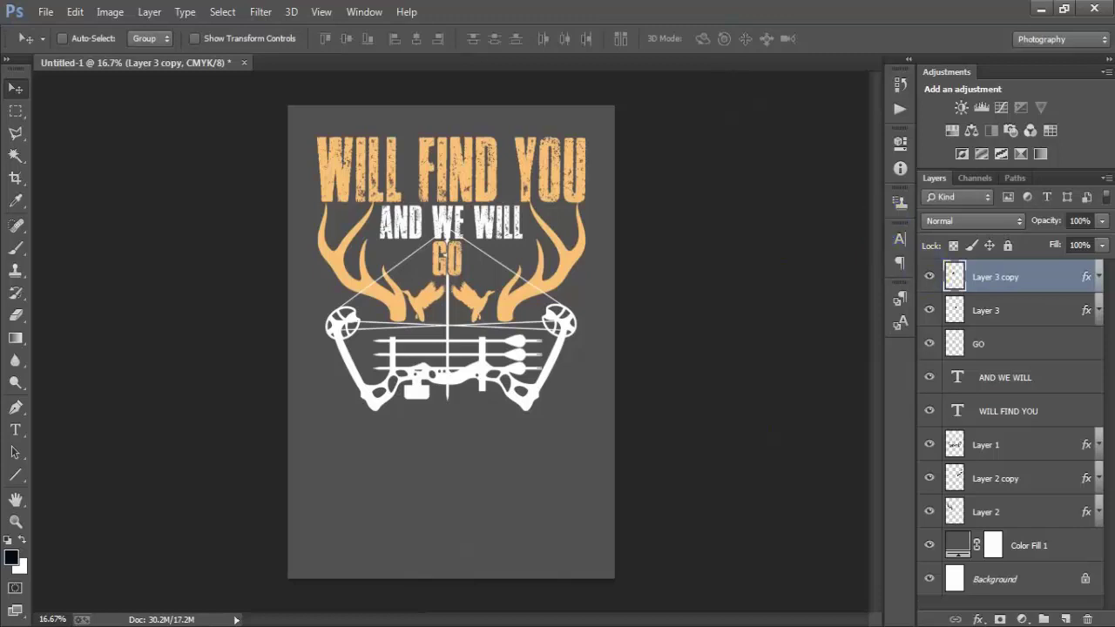
- Select both duck layers and shrink the pair slightly about their centre
click(1020, 515)
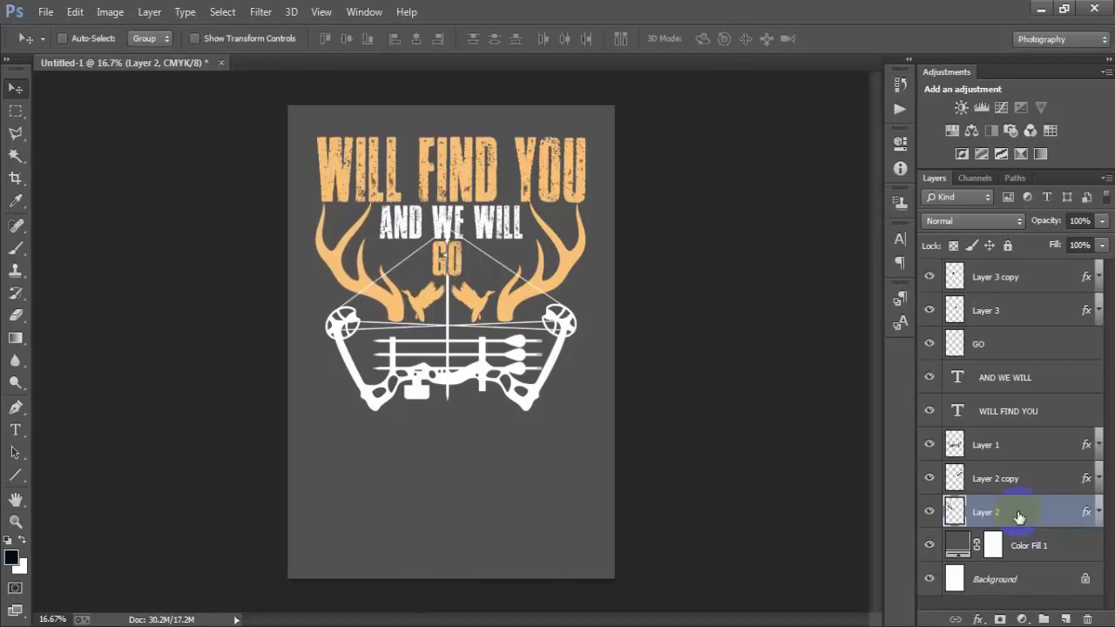
click(1024, 494)
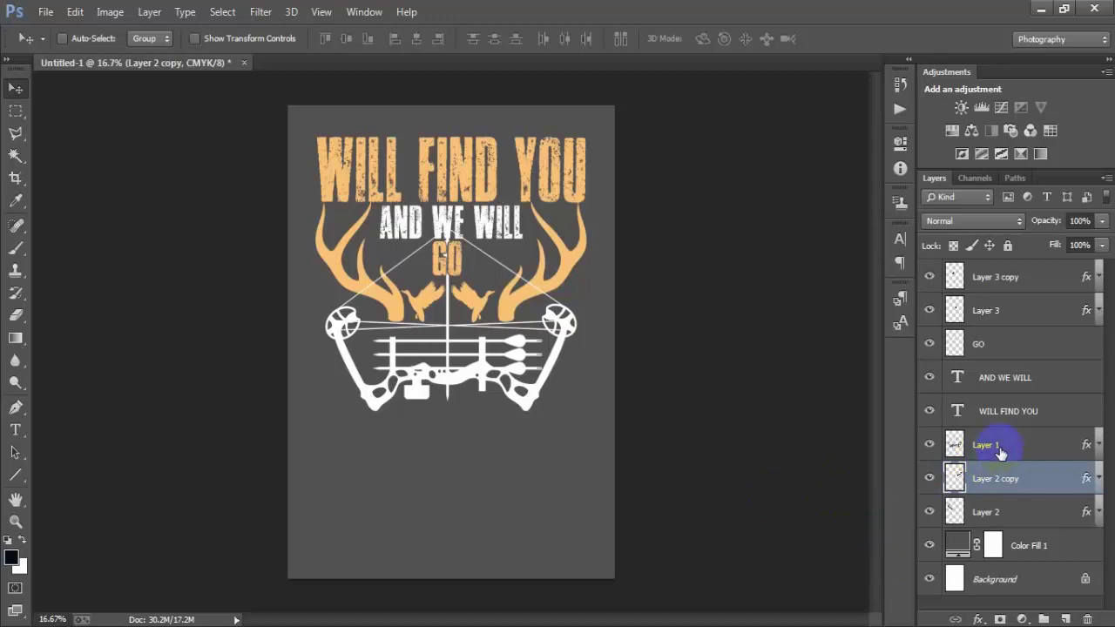
click(998, 277)
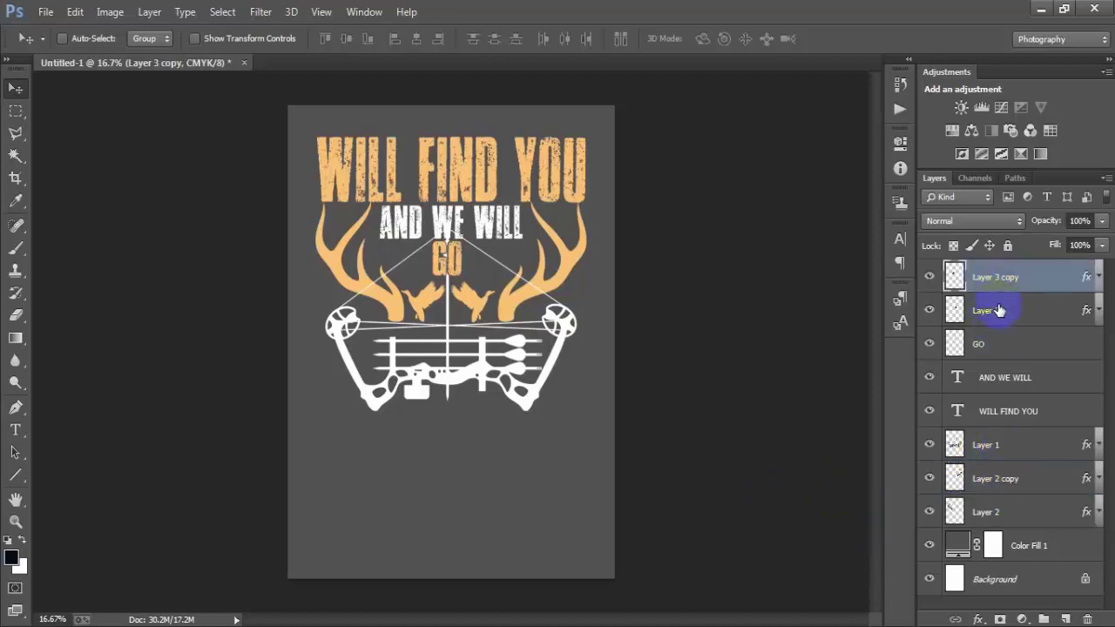
shift+click(998, 311)
key(ctrl+t)
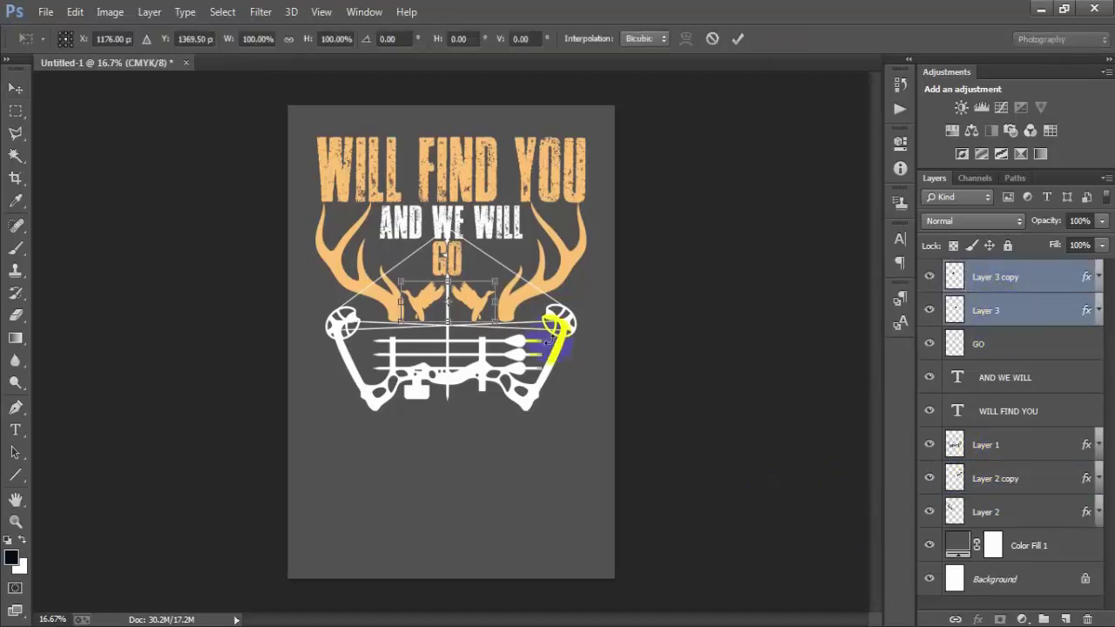
drag(494, 322, 489, 318)
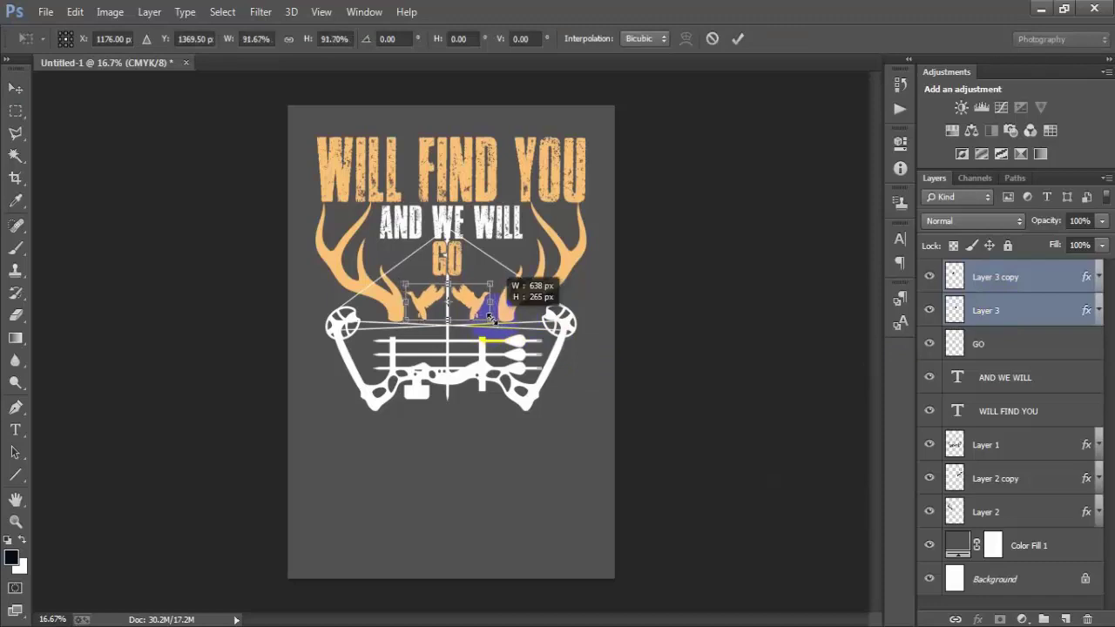
click(740, 39)
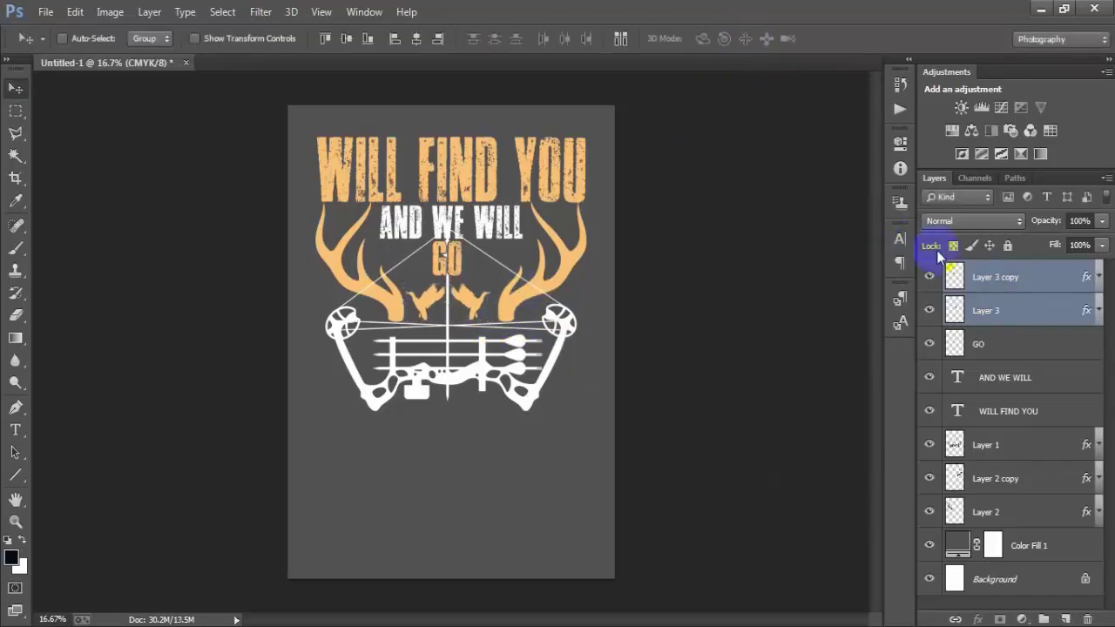
- Reselect Layer 3 copy and add an empty Layer 4 at the top
click(1050, 316)
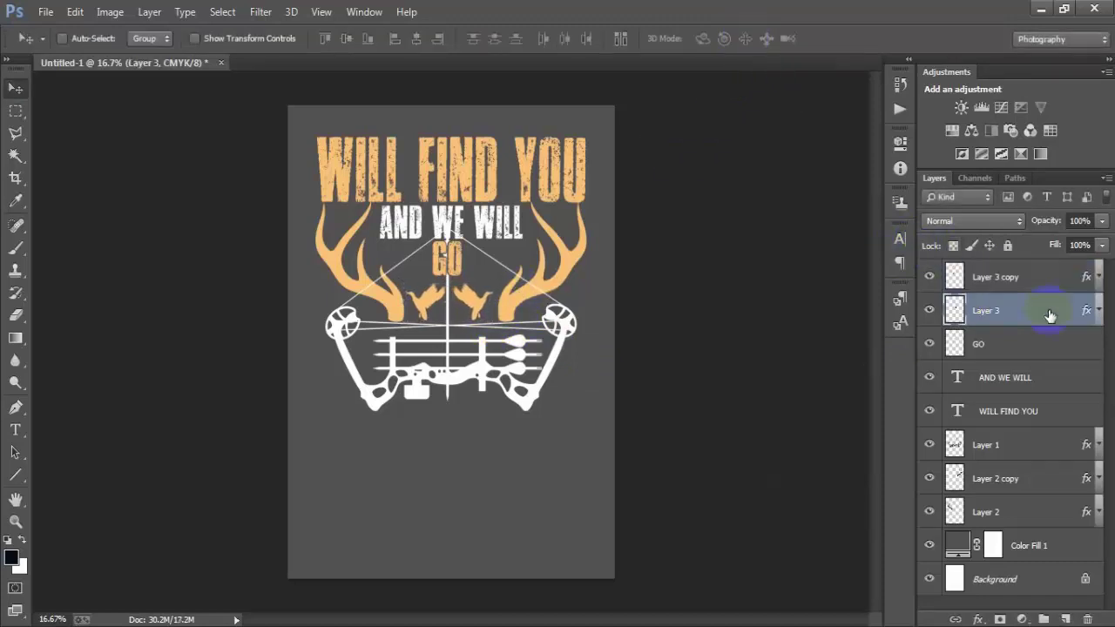
click(1043, 281)
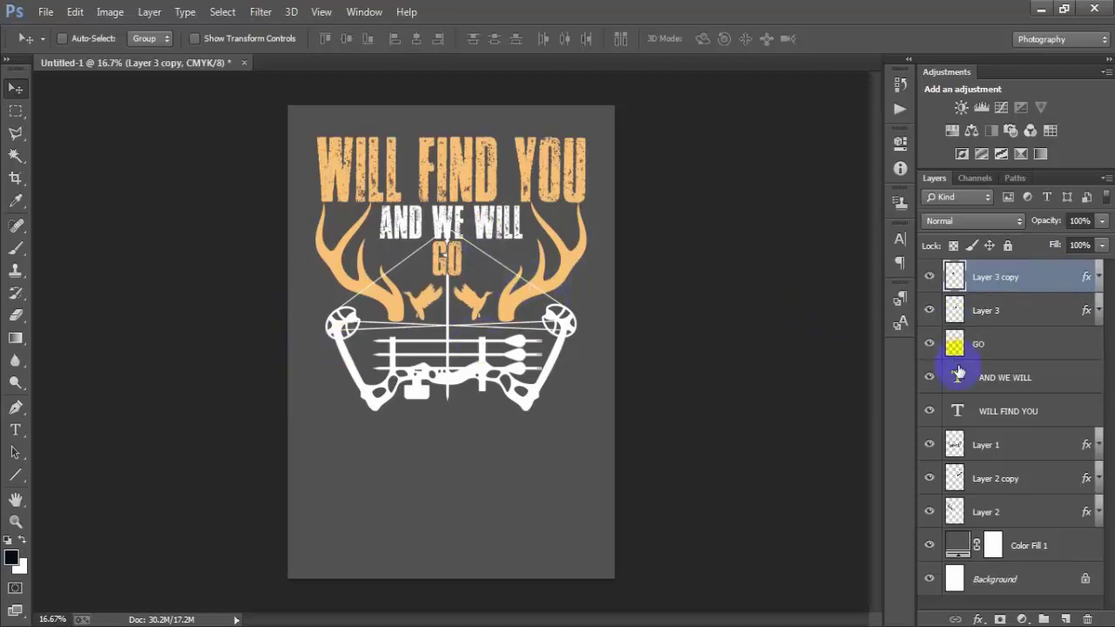
click(1011, 481)
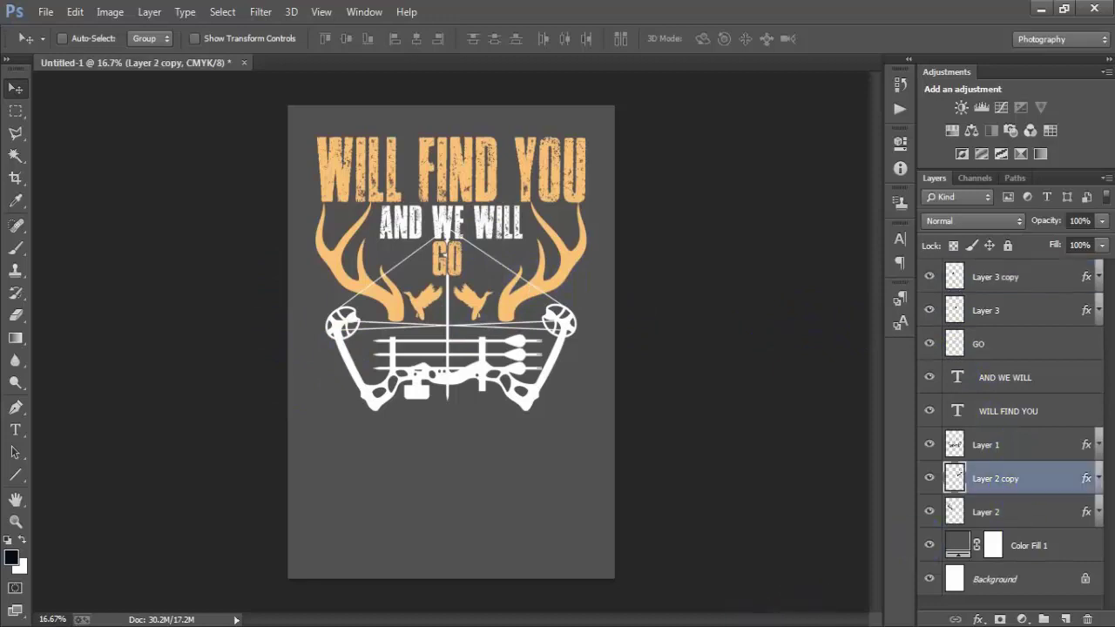
click(1006, 277)
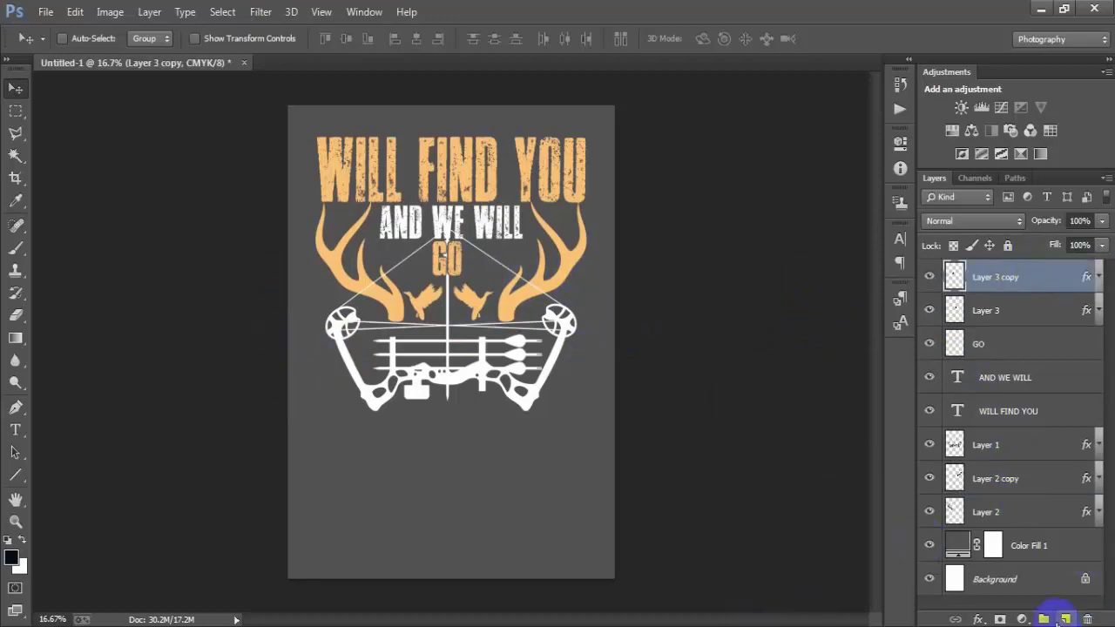
click(1066, 619)
- Type HUNTING below the bow and move it to the poster's lower centre
click(15, 430)
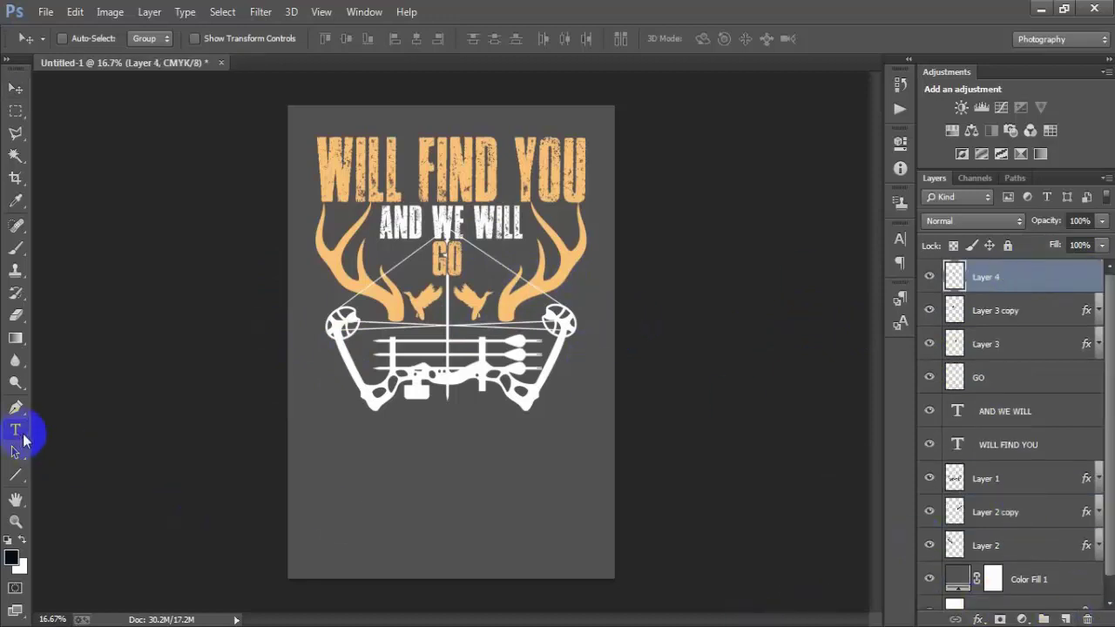
click(368, 463)
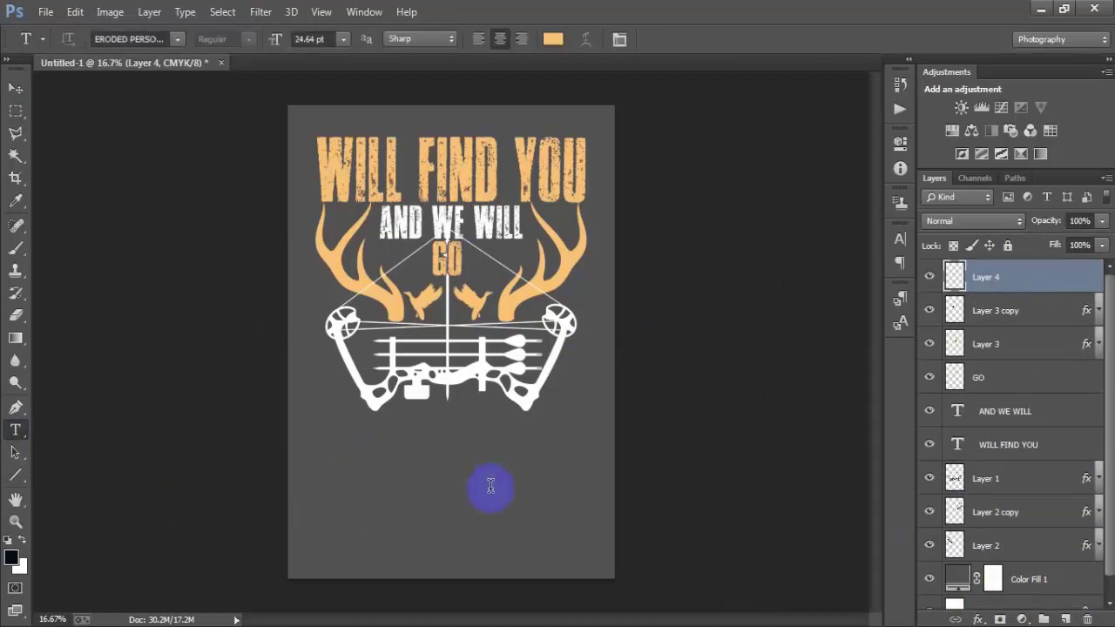
text(HUNTING)
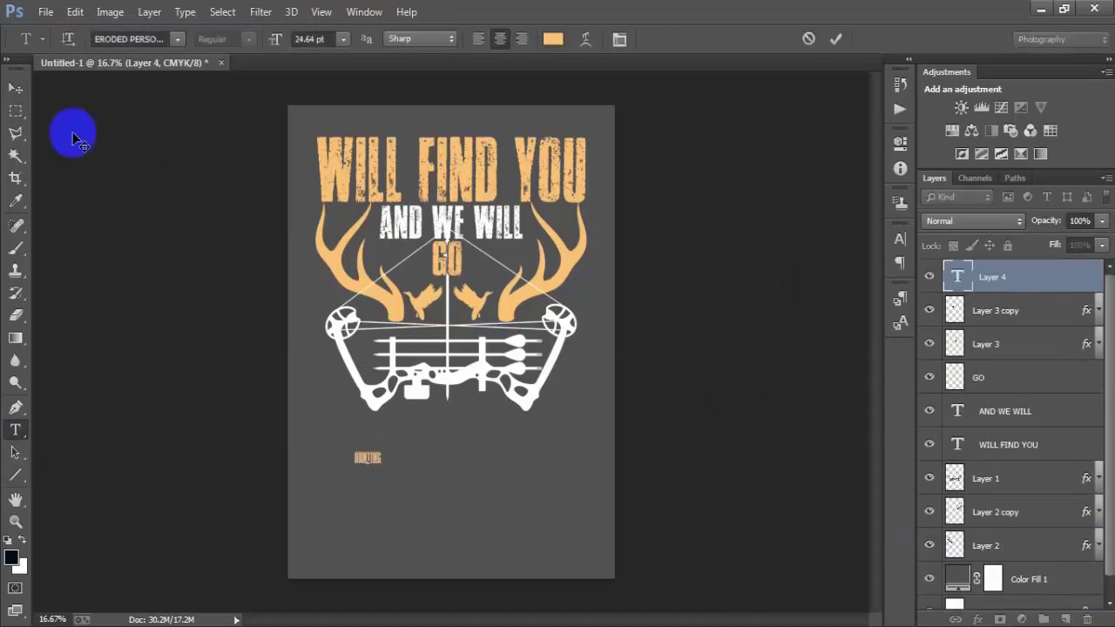
click(15, 88)
drag(378, 459, 461, 453)
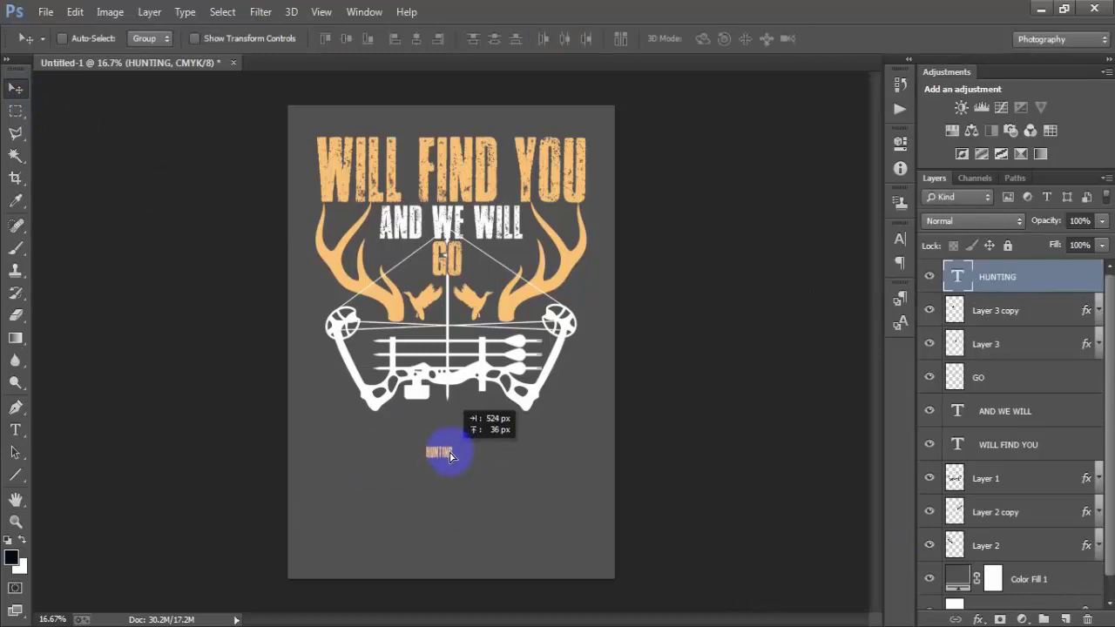
- Enlarge HUNTING to span the bow's width and shift it slightly down
key(ctrl+t)
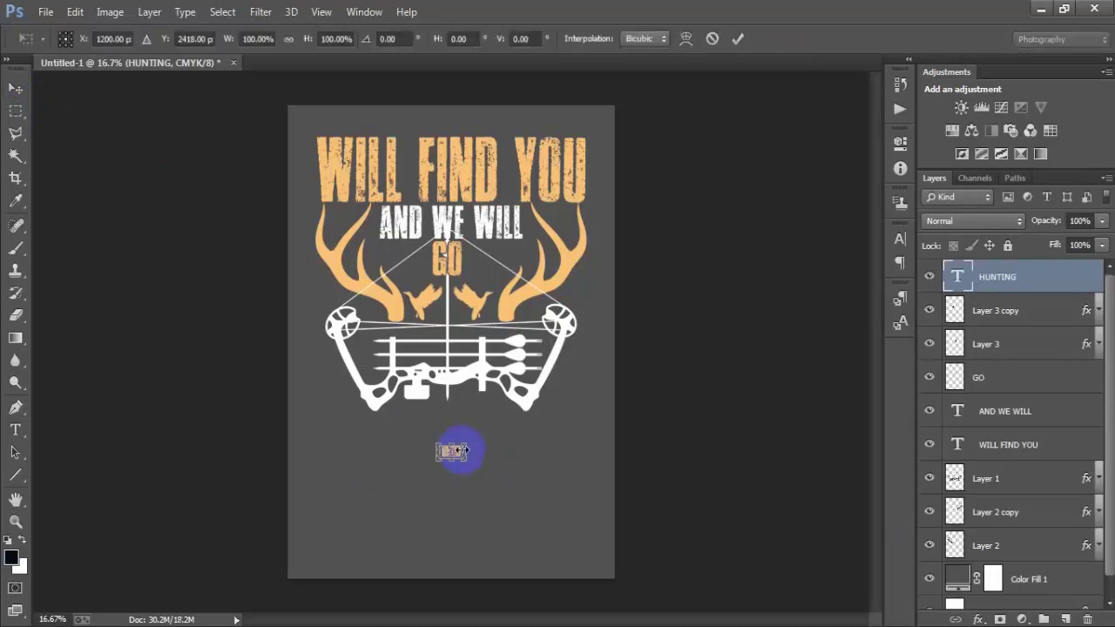
drag(468, 460, 600, 476)
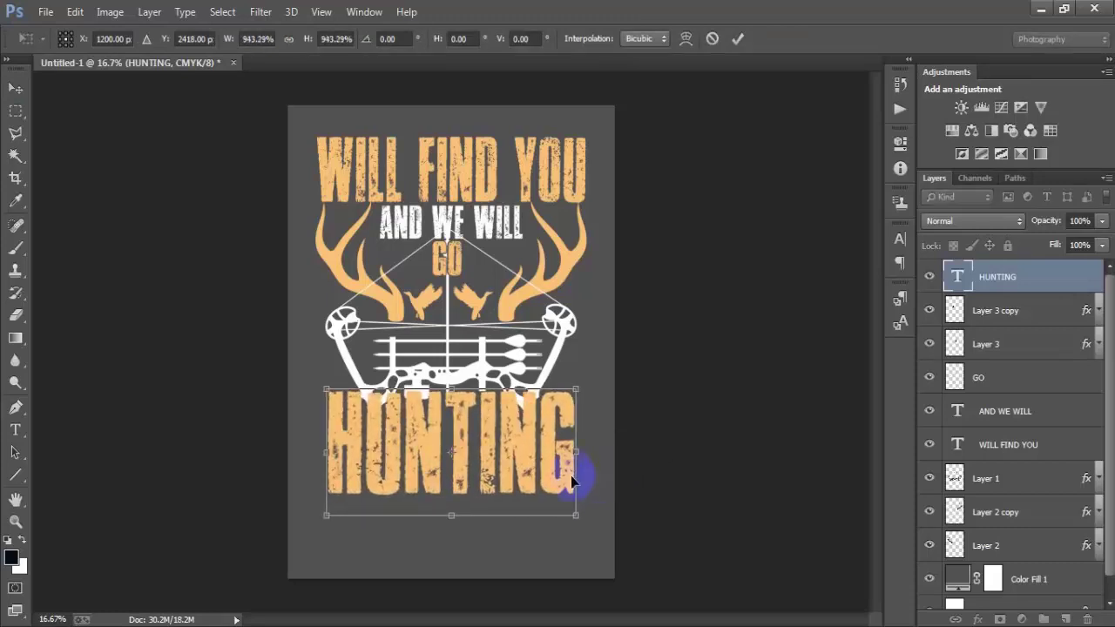
click(738, 39)
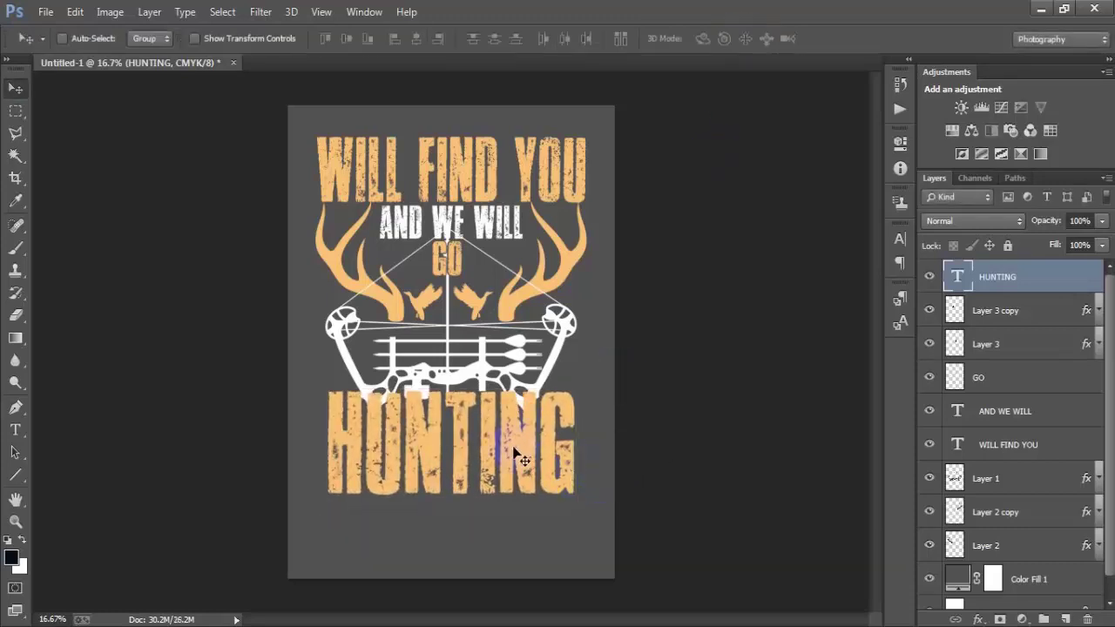
drag(514, 453, 520, 465)
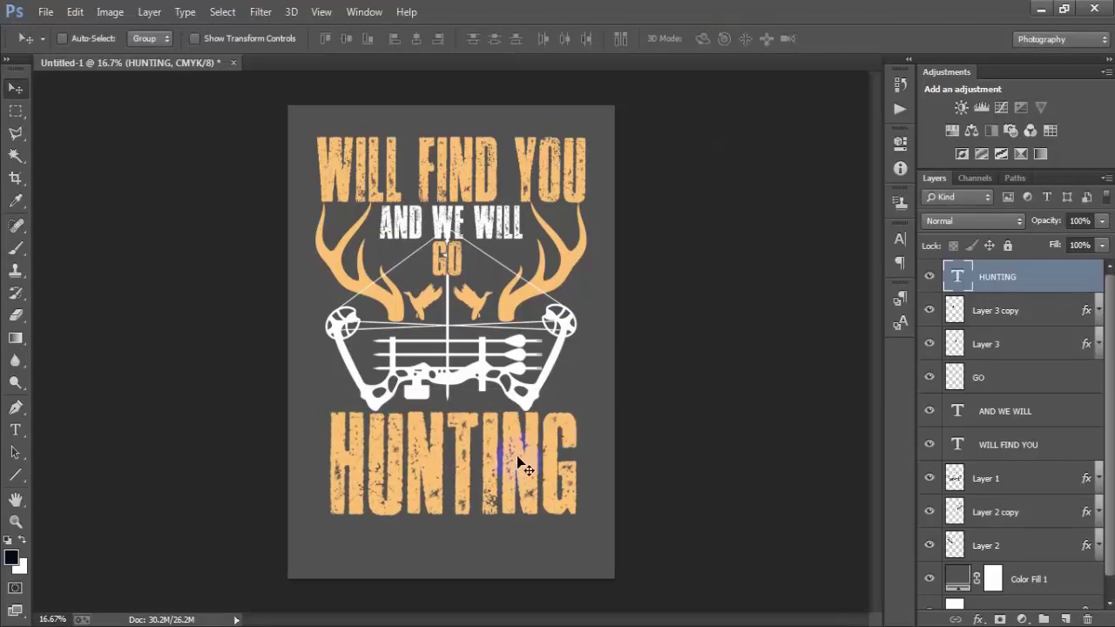
- Squash HUNTING to about 70% height and apply the transform
key(ctrl+t)
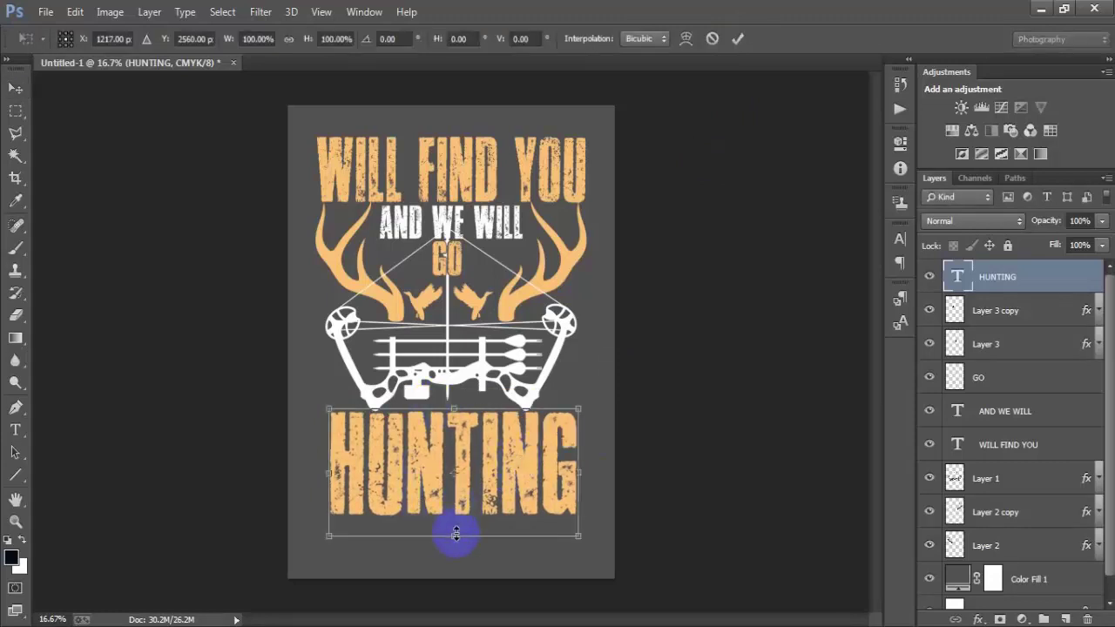
drag(456, 534, 470, 494)
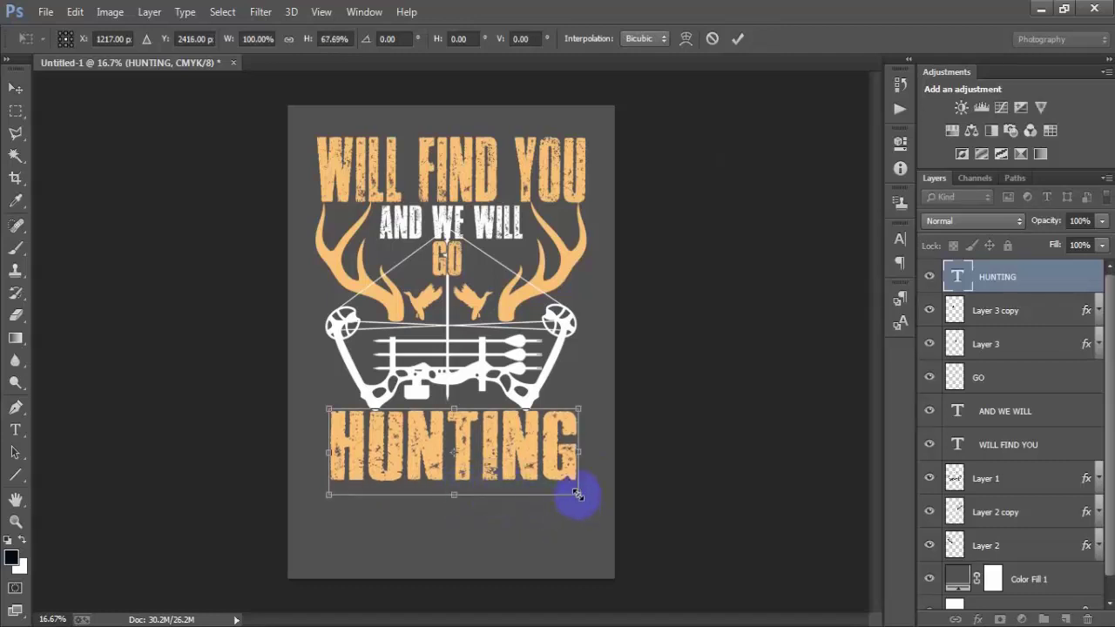
drag(578, 494, 583, 497)
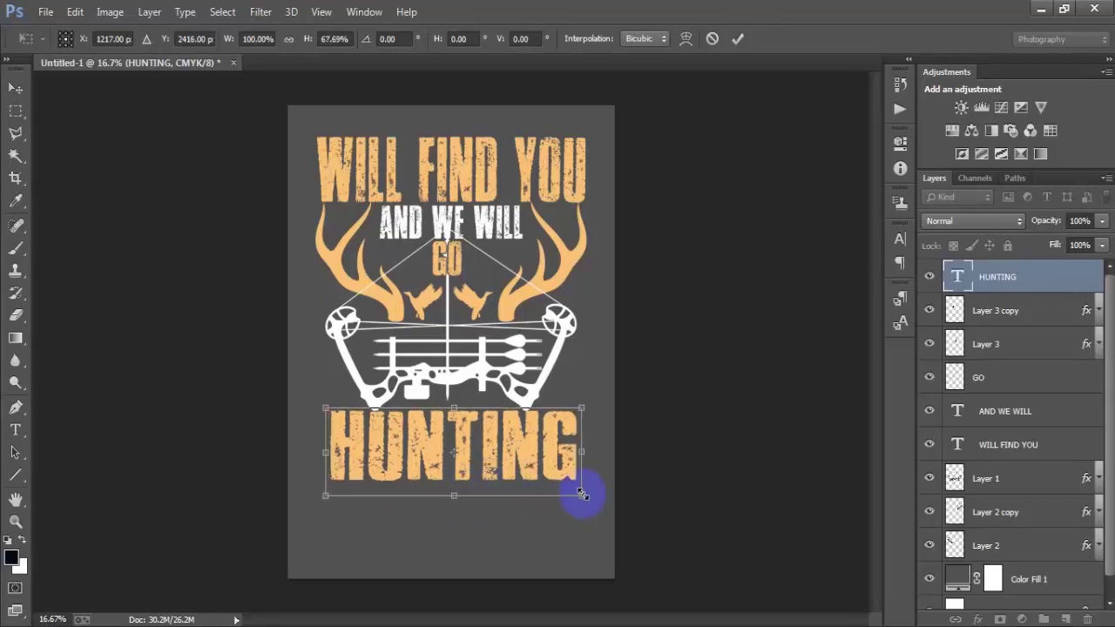
click(736, 39)
- Centre HUNTING horizontally on the page, using the Background as reference
scroll(1026, 575, down, 1)
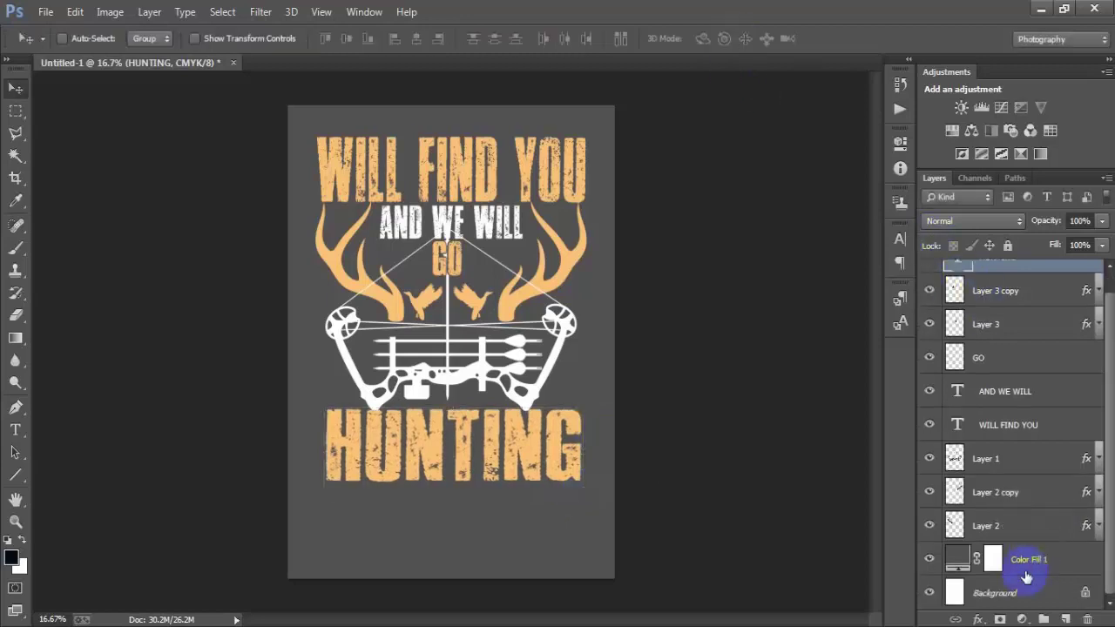
click(1030, 594)
click(418, 43)
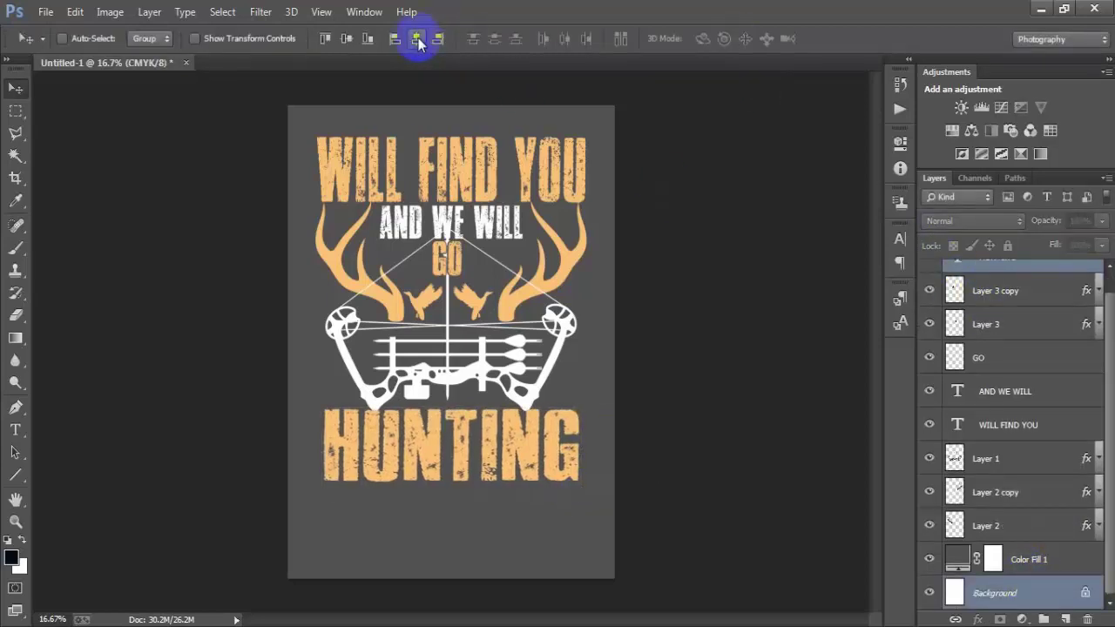
scroll(1046, 322, up, 1)
- Move HUNTING below the bow layer in the stack and nudge it slightly up
click(1035, 279)
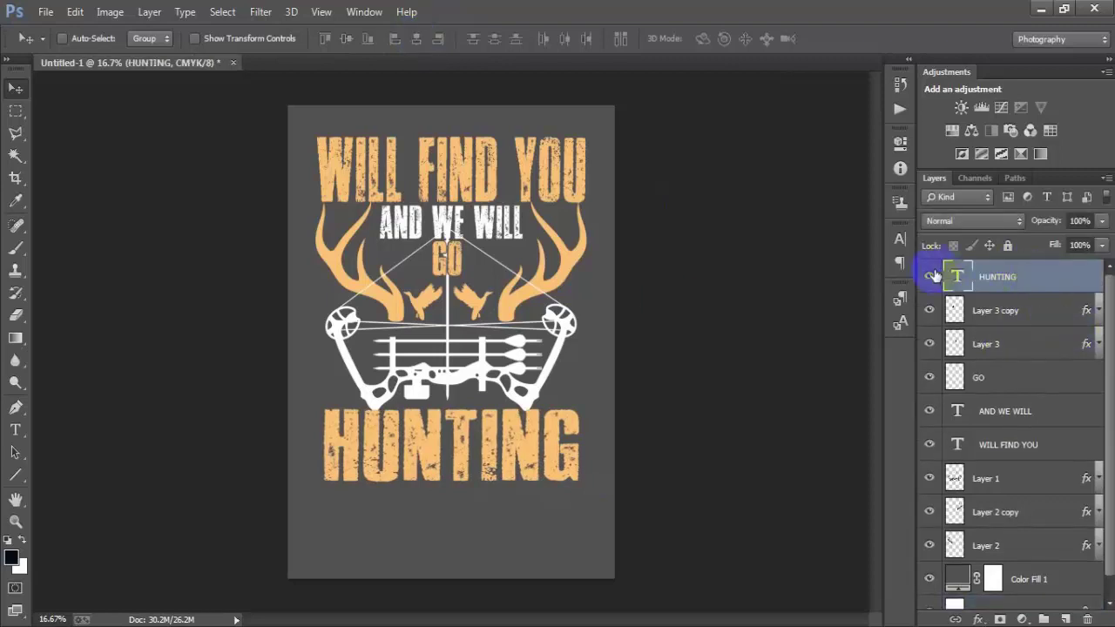
drag(1047, 283, 1048, 497)
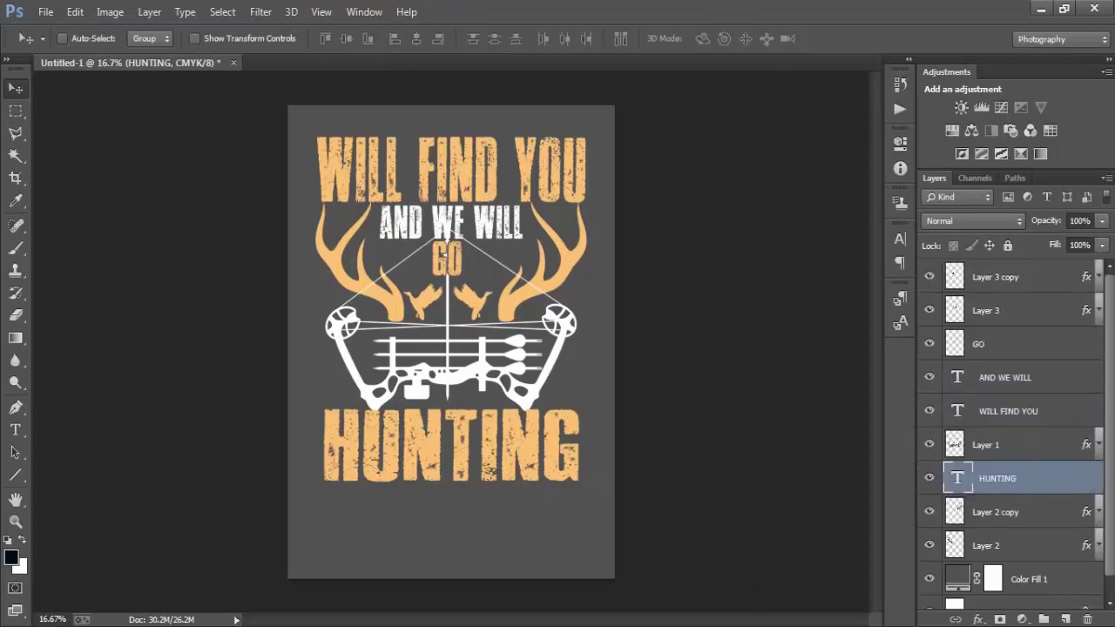
double_click(1010, 484)
key(shift+Up)
key(shift+Up)
key(shift+Up)
key(shift+Up)
key(shift+Up)
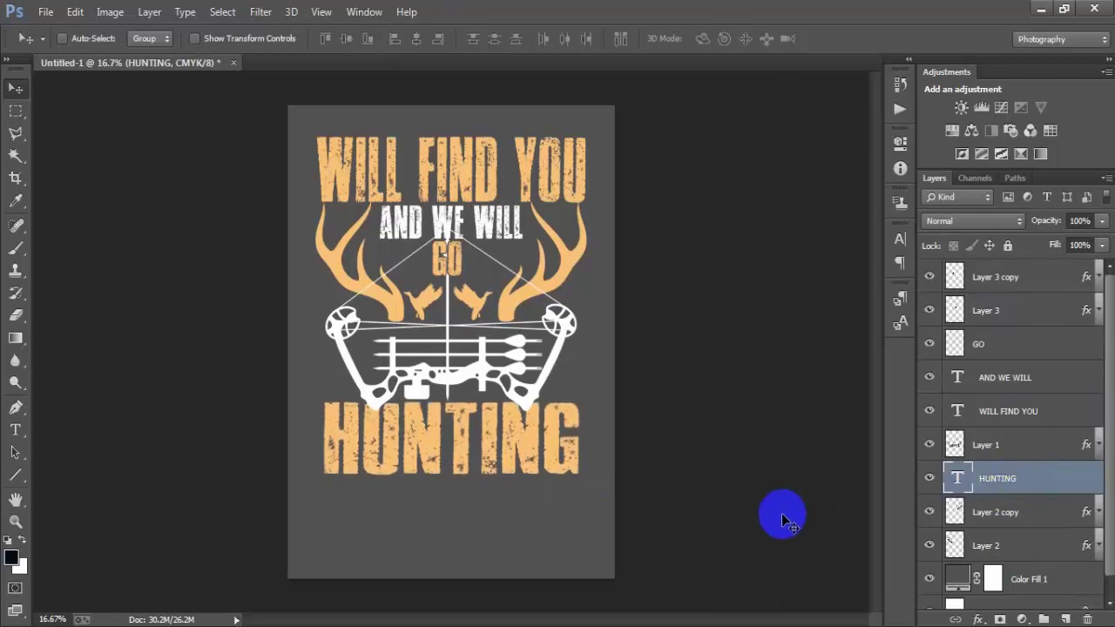
key(shift+Up)
key(shift+Up)
key(shift+Up)
key(shift+Up)
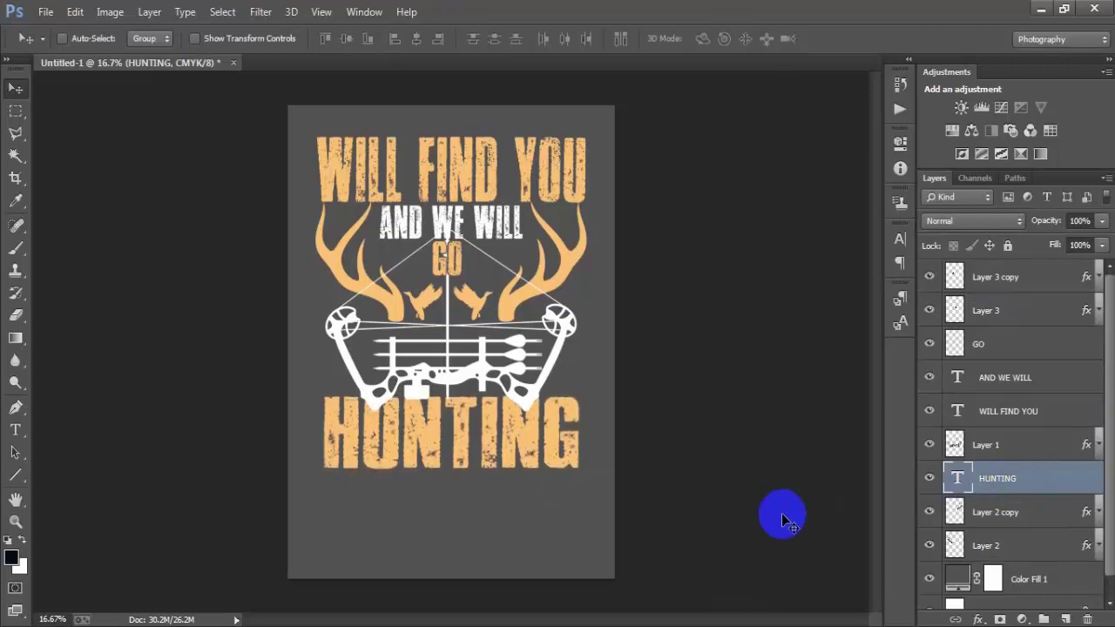
key(shift+Up)
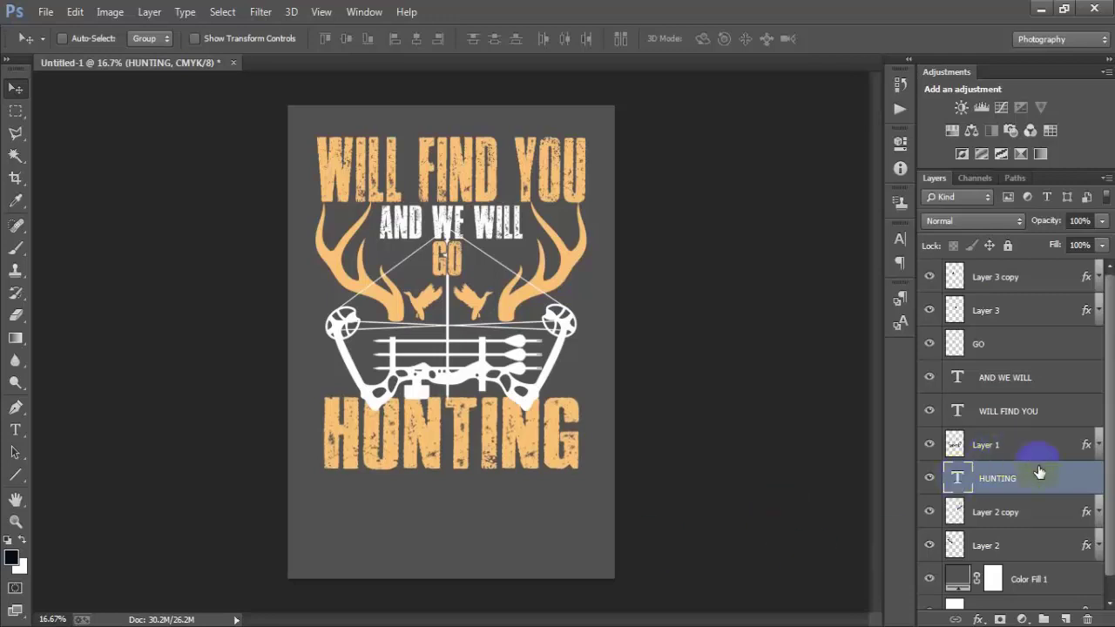
click(929, 479)
click(930, 479)
- Rasterize the HUNTING type layer
right_click(1056, 485)
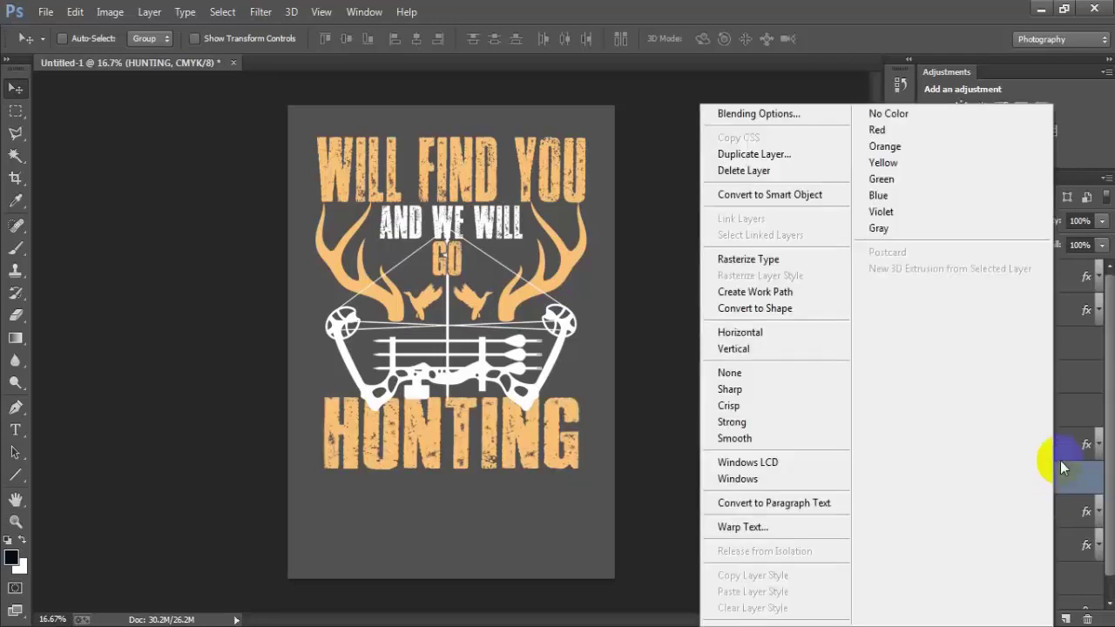
click(783, 332)
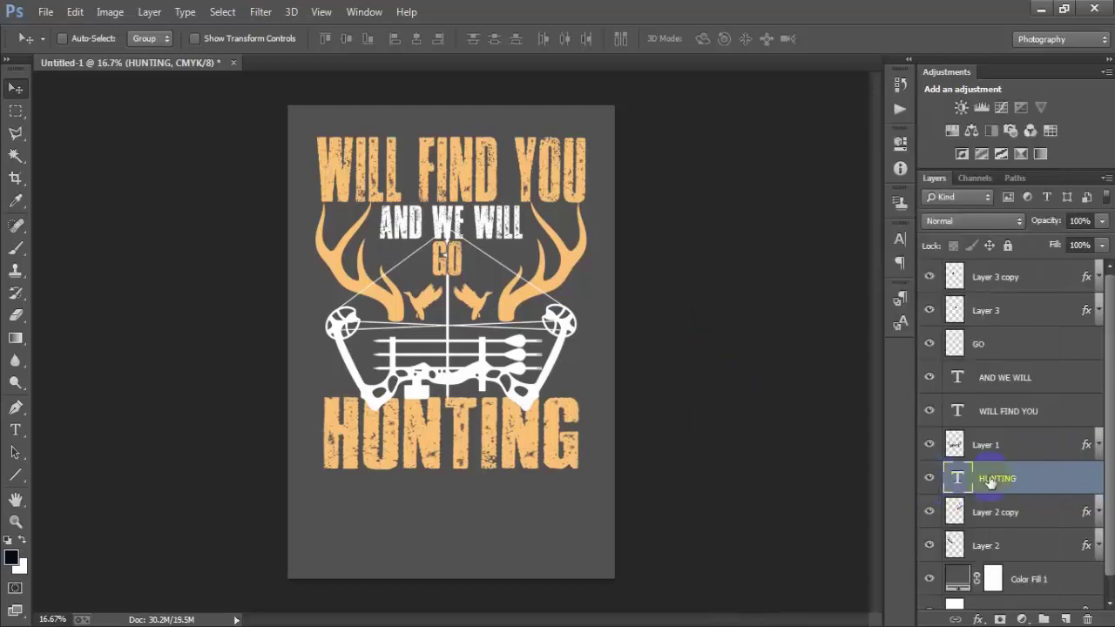
click(929, 478)
click(929, 478)
right_click(1045, 478)
click(759, 259)
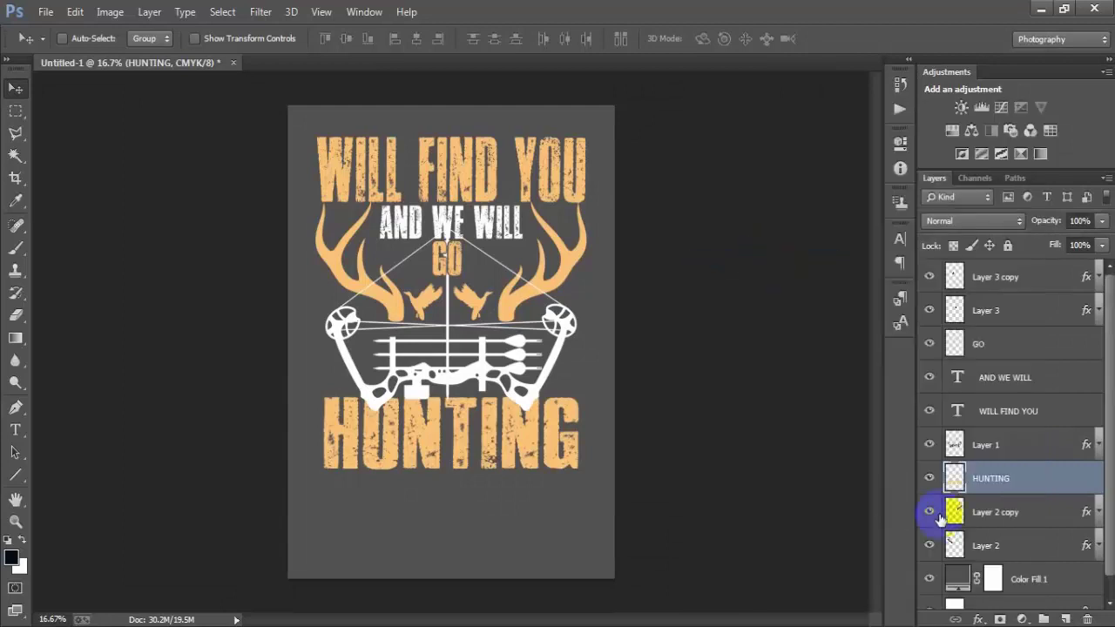
click(929, 481)
click(929, 482)
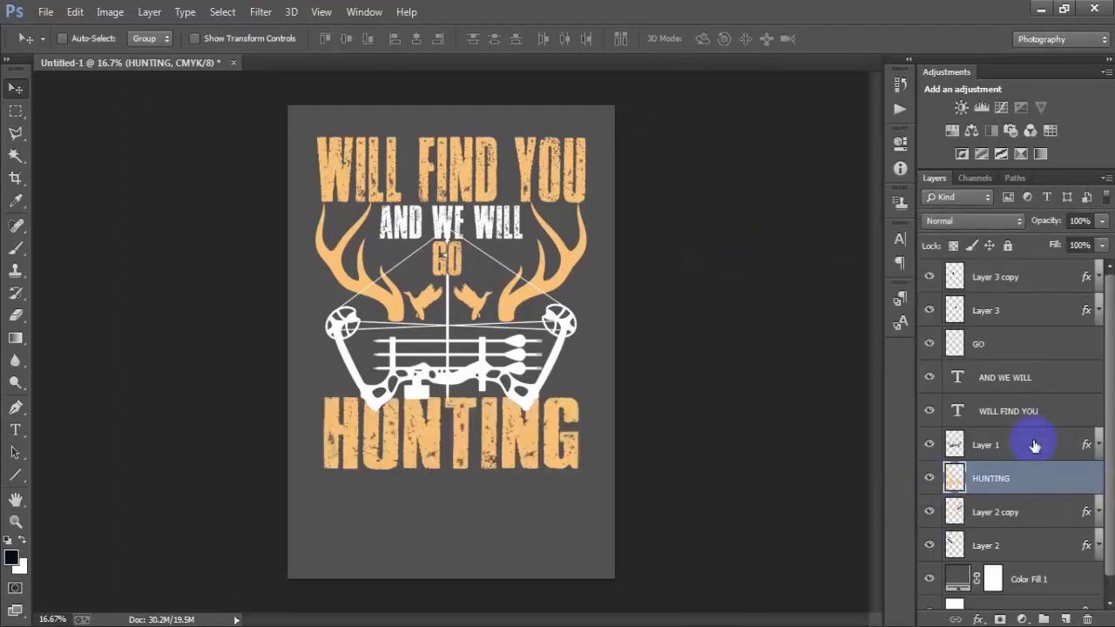
- Load the bow's outline as a selection and expand it outward
click(962, 451)
click(929, 446)
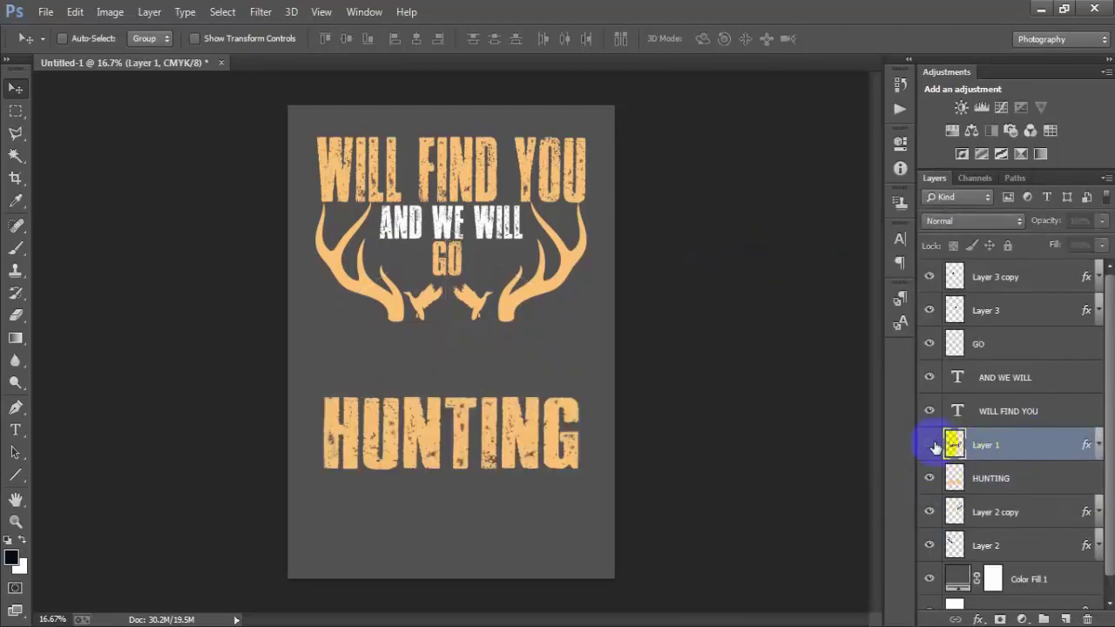
click(930, 446)
ctrl+click(955, 444)
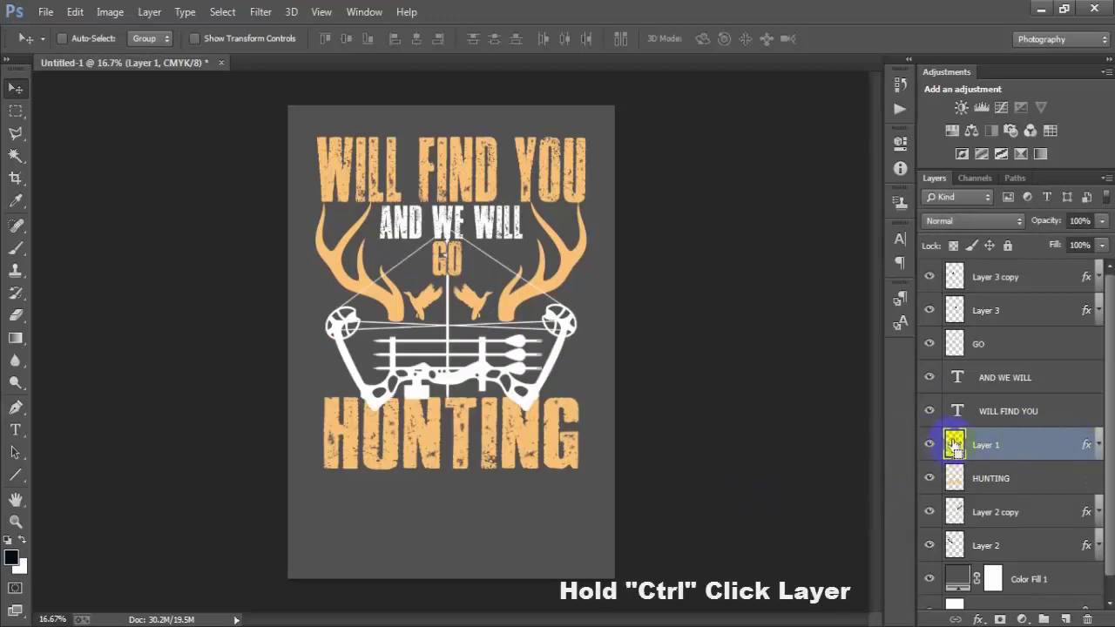
click(222, 11)
mouse_move(262, 219)
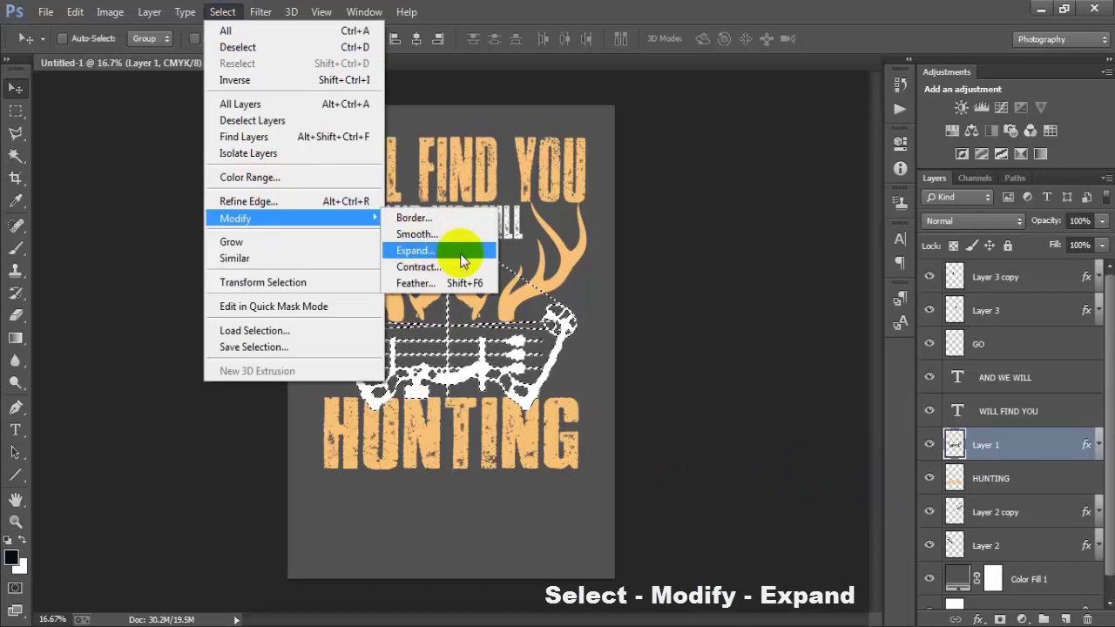
click(413, 250)
click(723, 219)
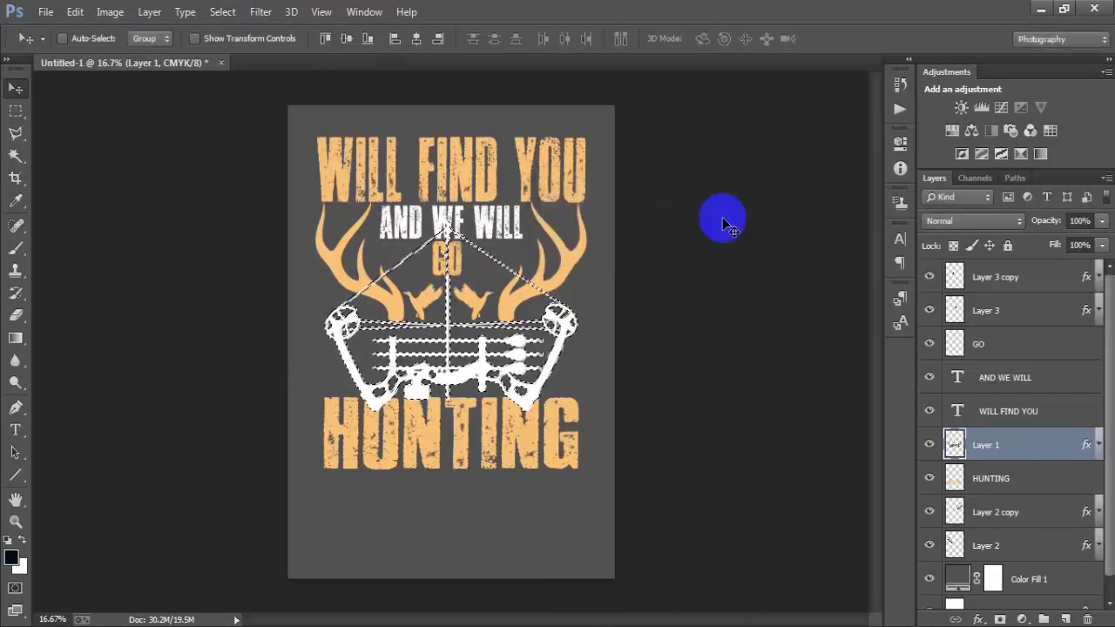
- Delete HUNTING's pixels inside the expanded bow selection, deselect, and check the gap
click(1006, 491)
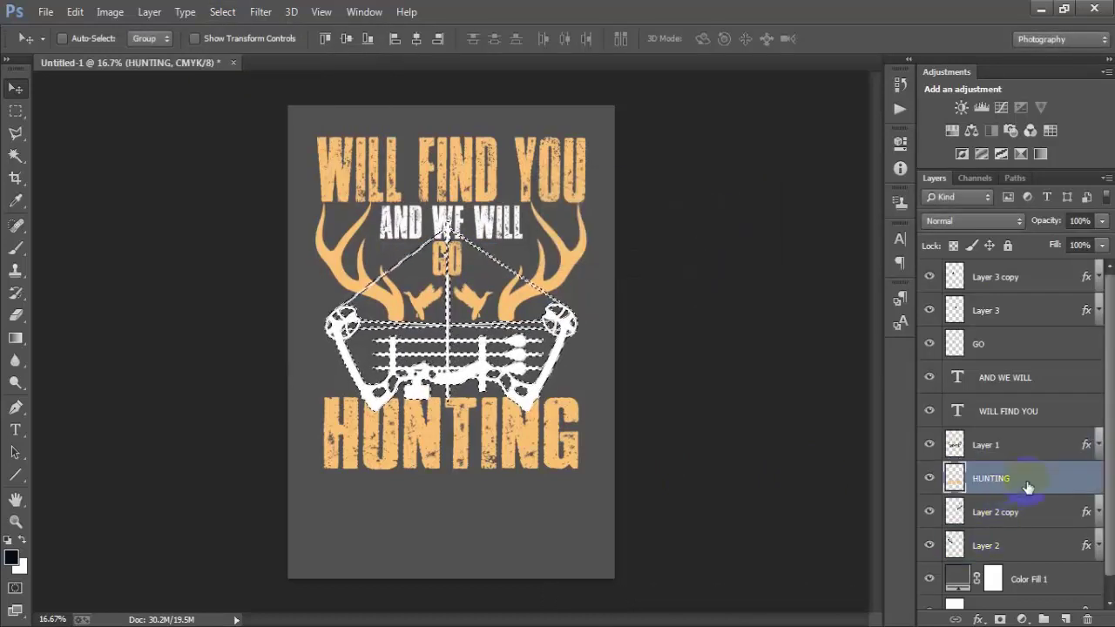
click(929, 478)
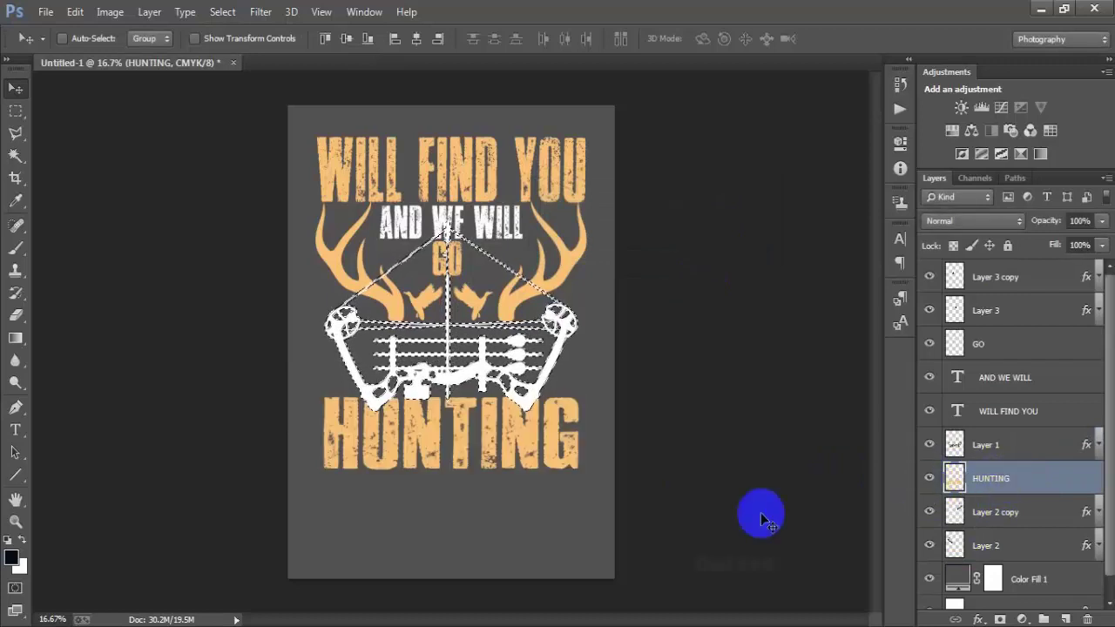
key(Delete)
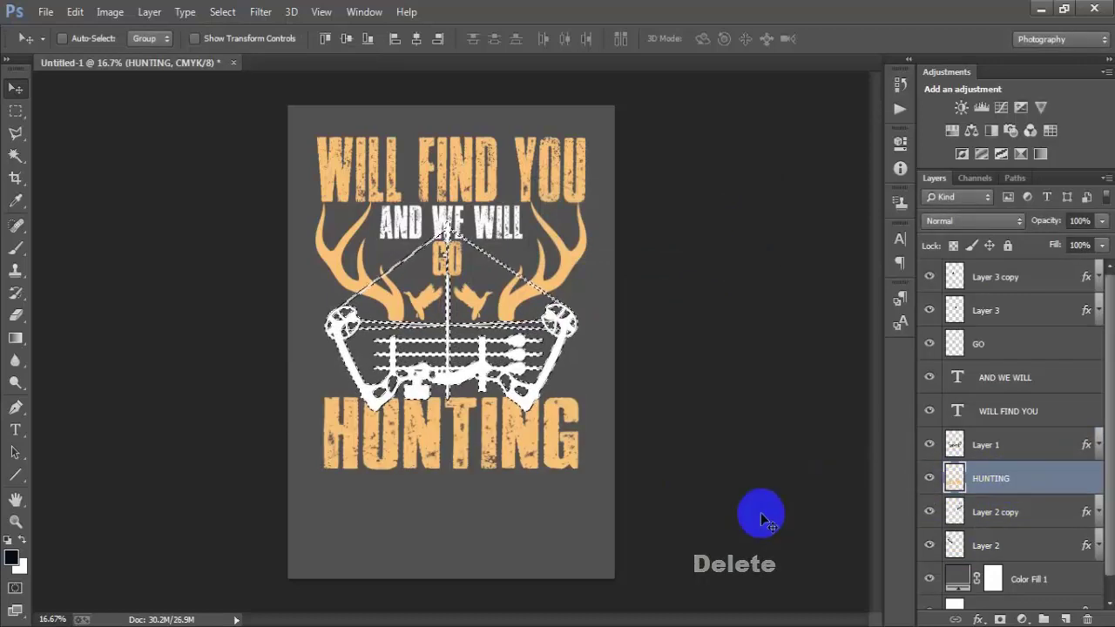
key(ctrl+d)
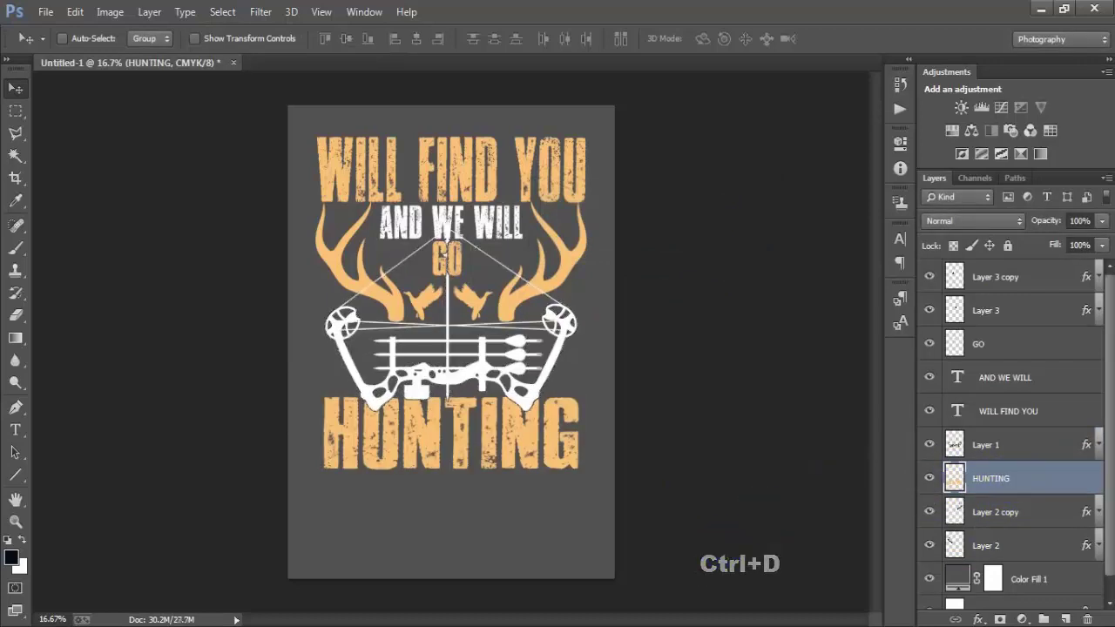
click(1045, 448)
click(928, 447)
click(928, 447)
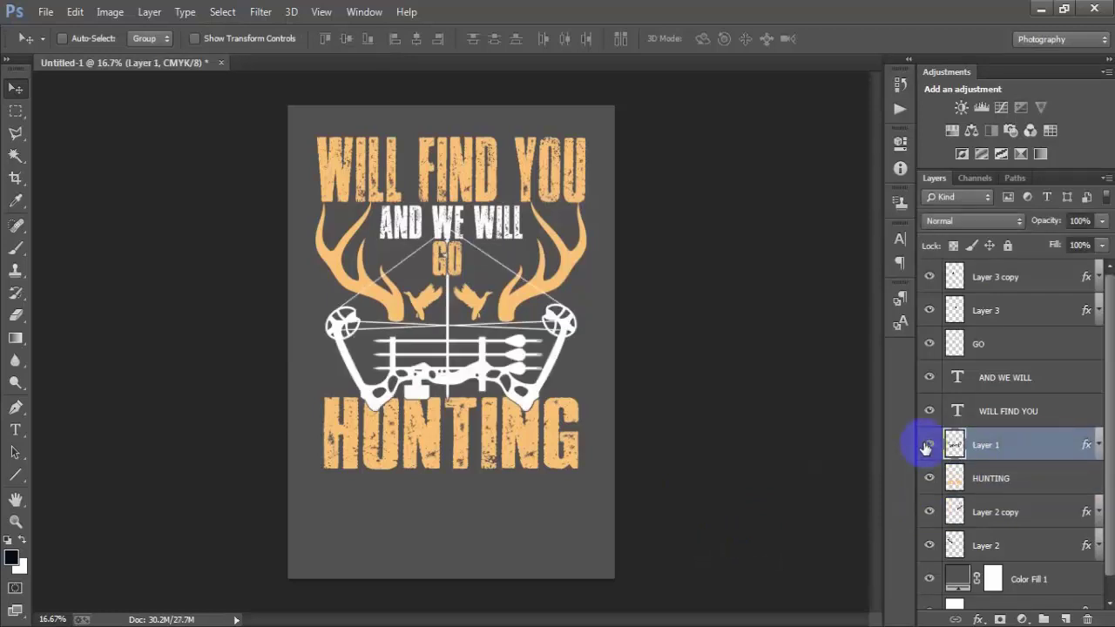
click(928, 447)
click(929, 447)
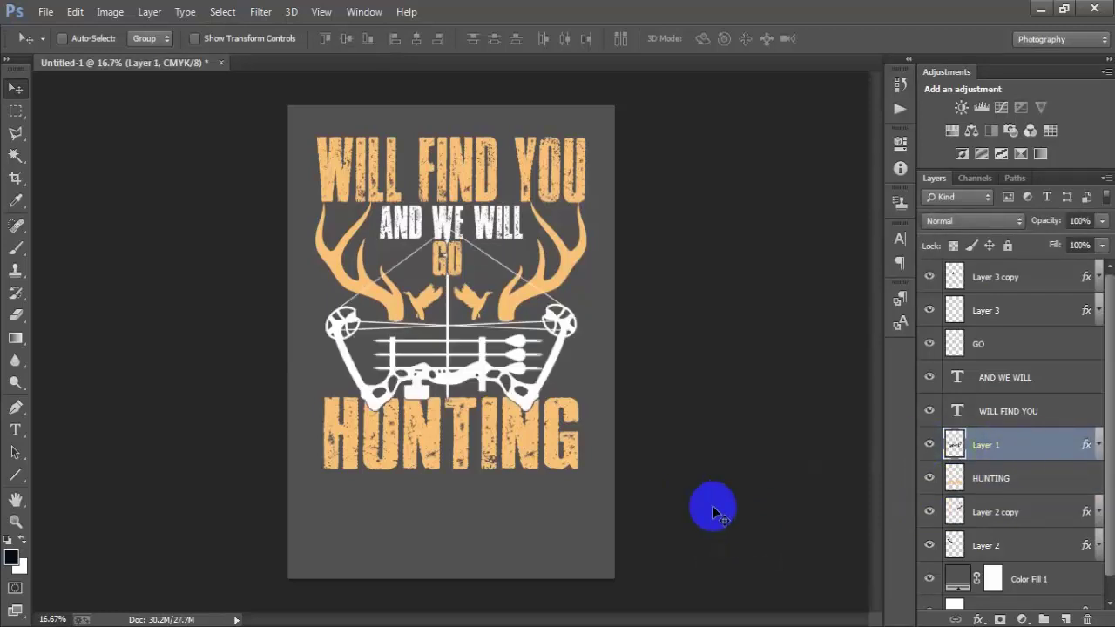
- Add a new layer above HUNTING and place TOMORROW text beneath it
drag(972, 555, 1068, 618)
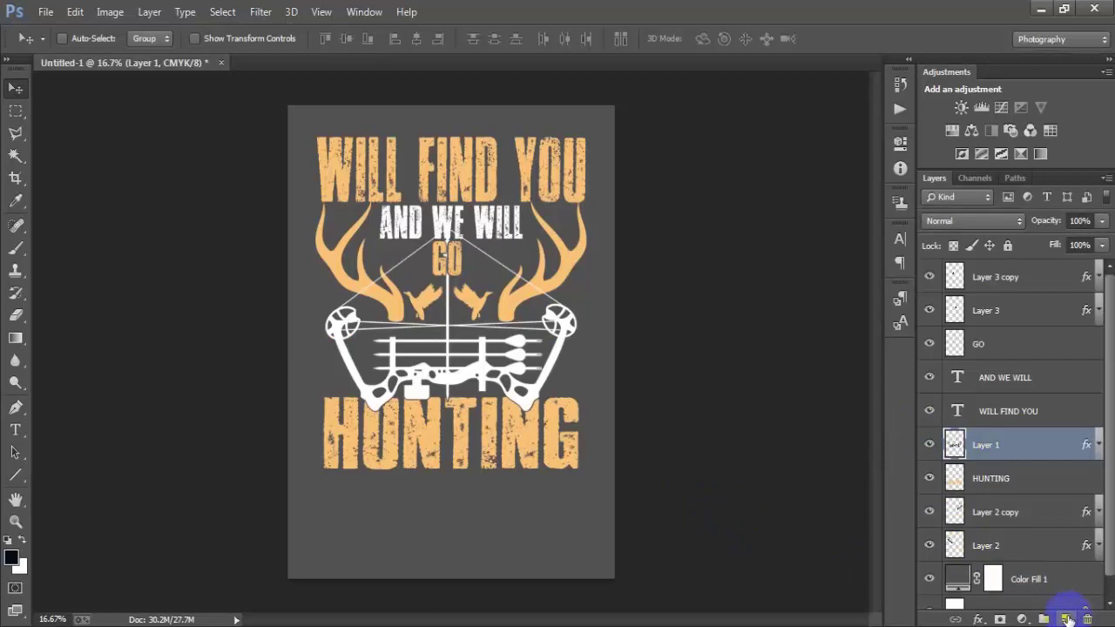
key(alt+bracketleft)
click(1068, 619)
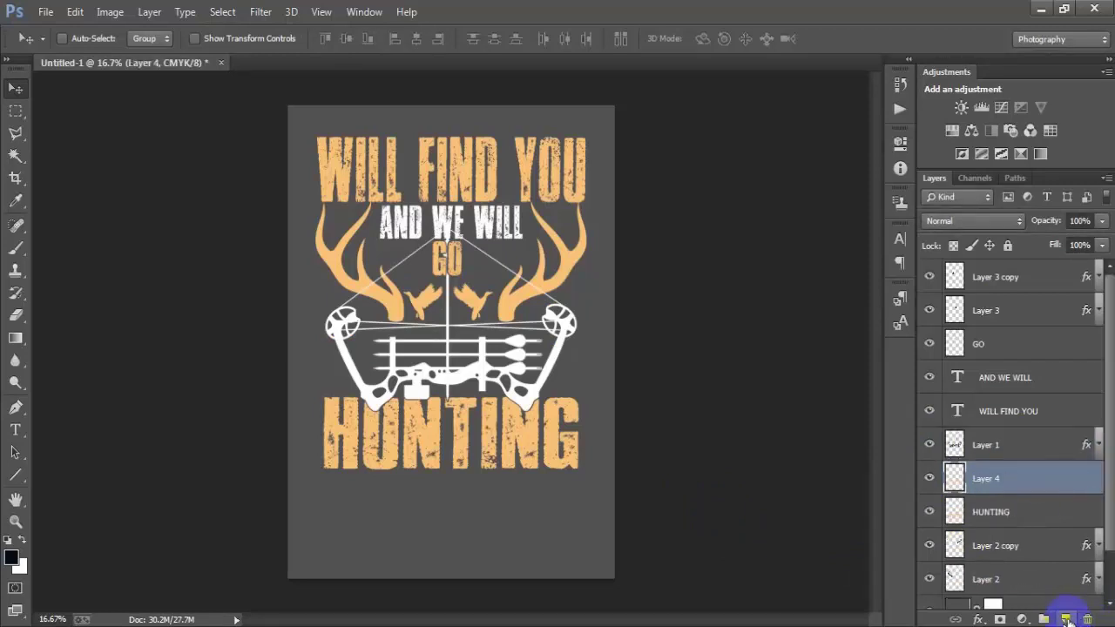
click(16, 429)
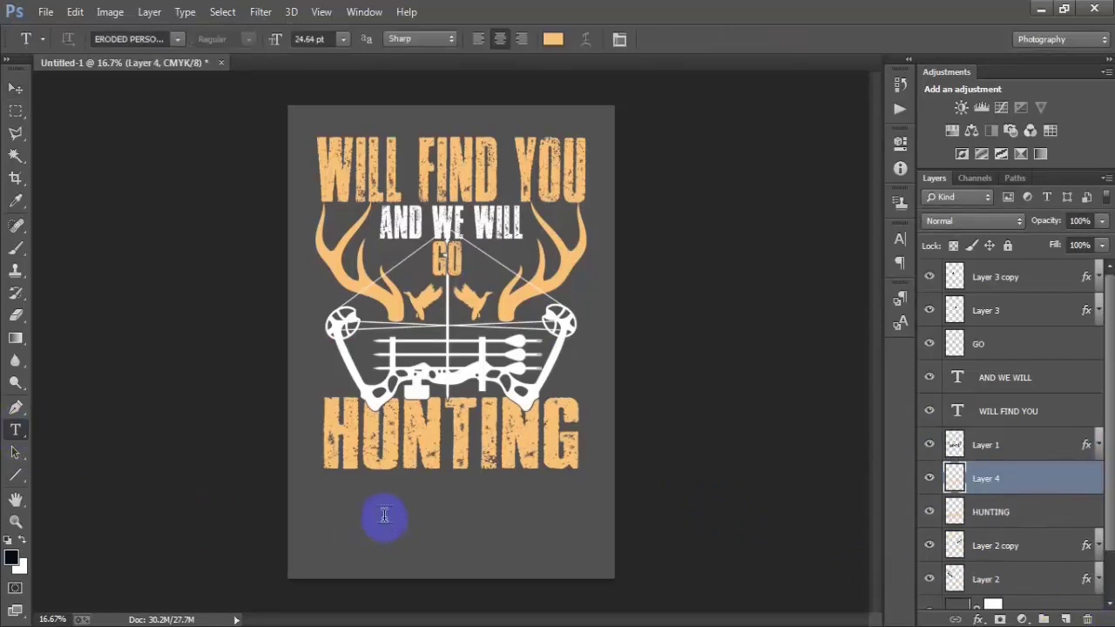
click(496, 536)
click(2, 115)
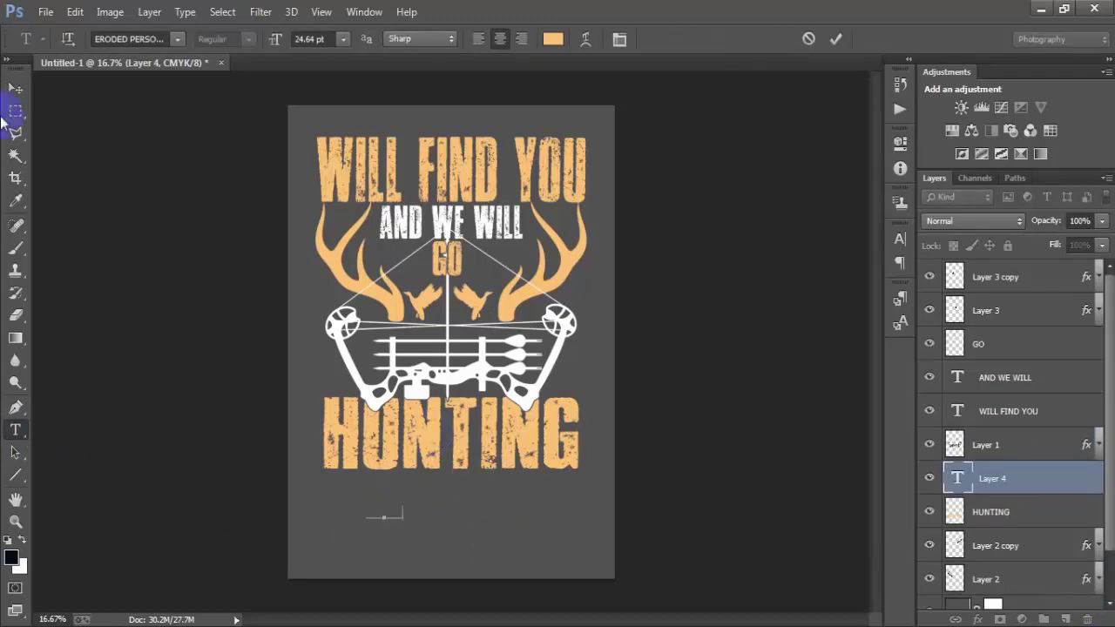
text(TOMORROW)
drag(390, 515, 456, 500)
- Resize TOMORROW to fit beneath HUNTING
key(ctrl+t)
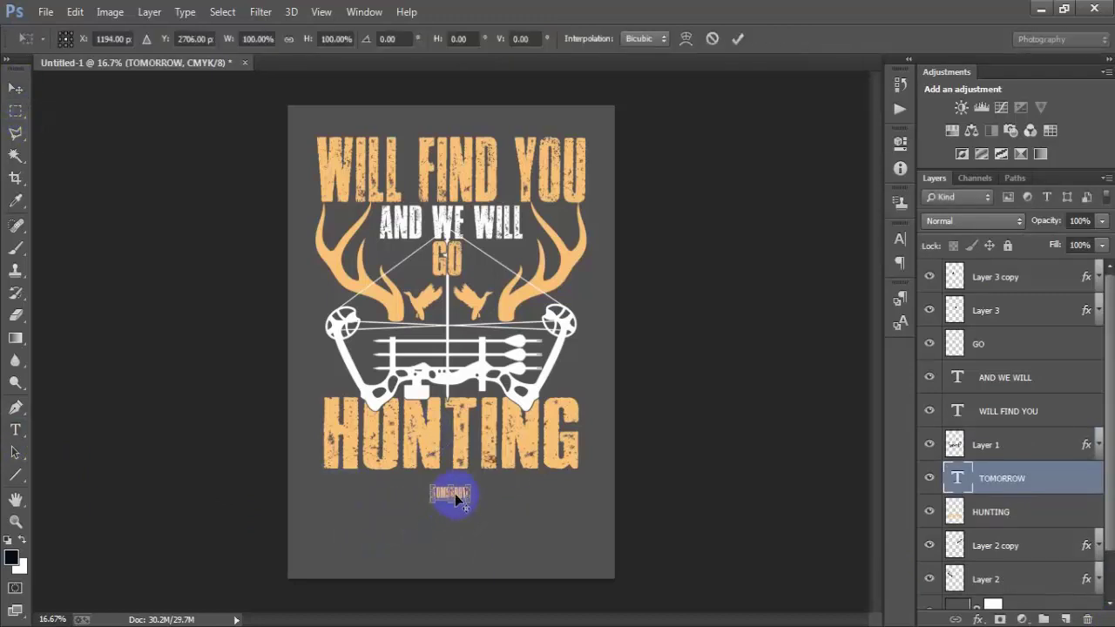
drag(457, 498, 582, 528)
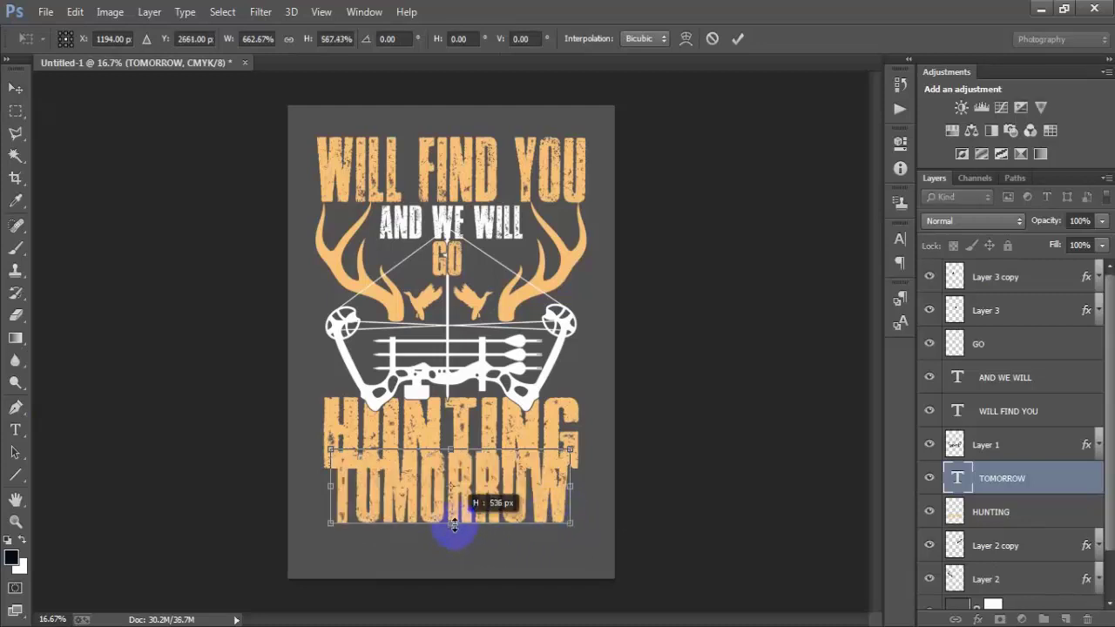
drag(452, 531, 450, 520)
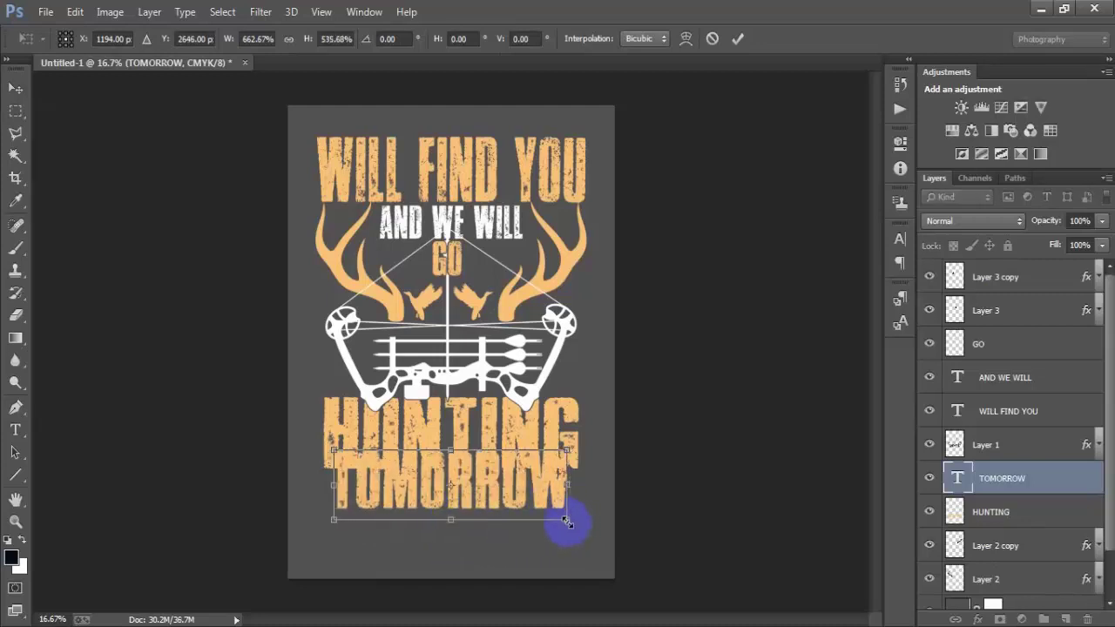
drag(571, 521, 539, 512)
click(736, 39)
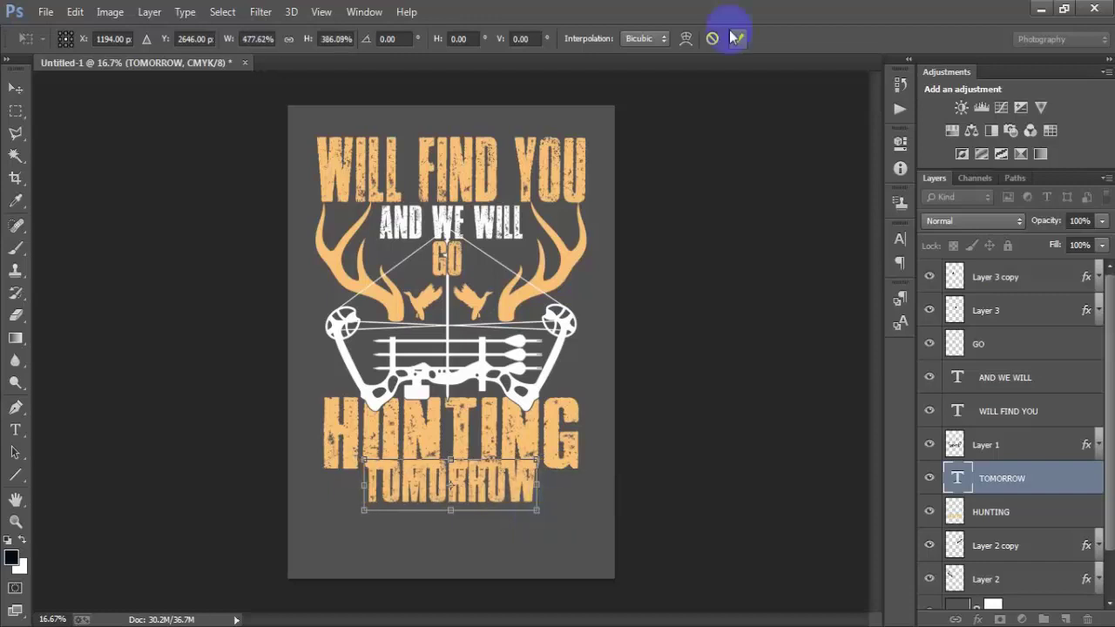
- Centre TOMORROW horizontally on the page and nudge it just under HUNTING
scroll(1016, 536, down, 2)
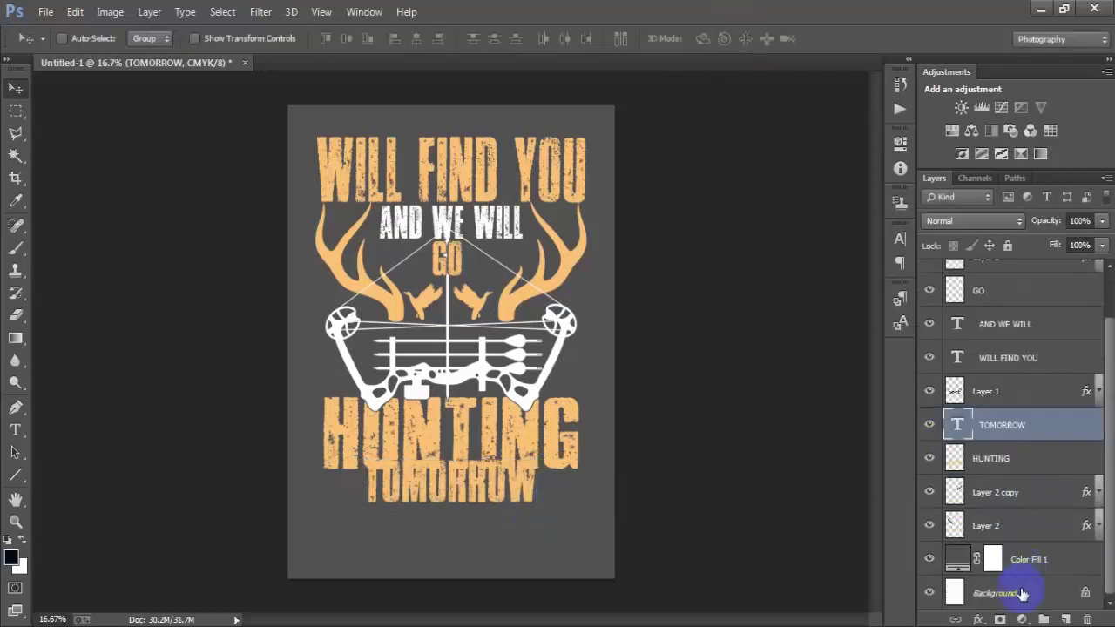
ctrl+click(1021, 596)
click(416, 39)
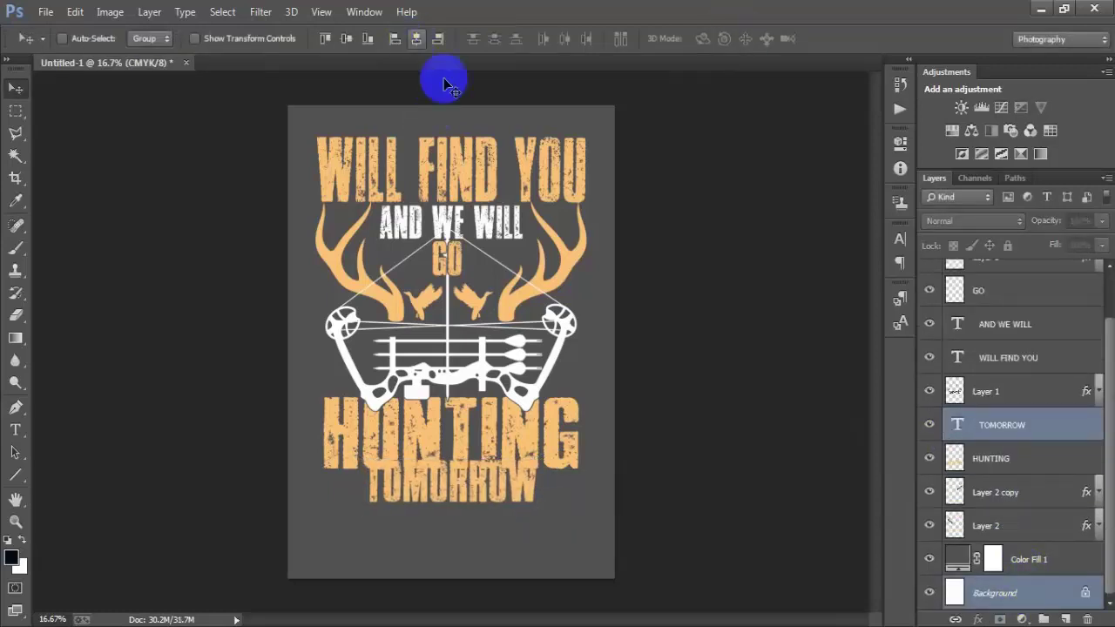
click(993, 426)
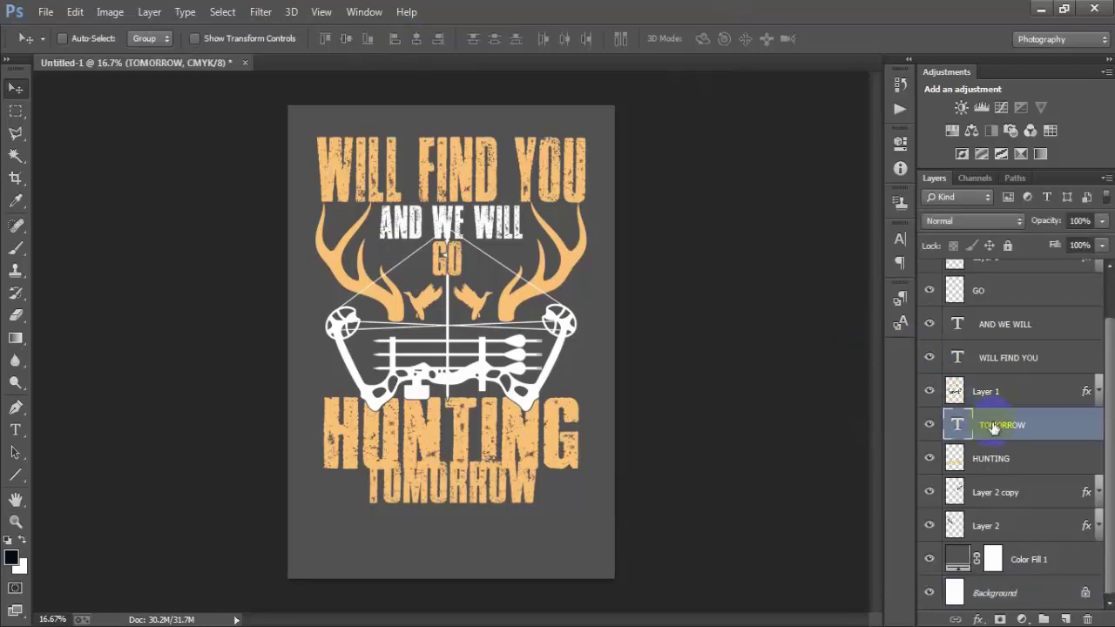
key(shift+Down)
key(shift+Down)
key(shift+Down)
key(shift+Down)
key(shift+Down)
key(shift+Down)
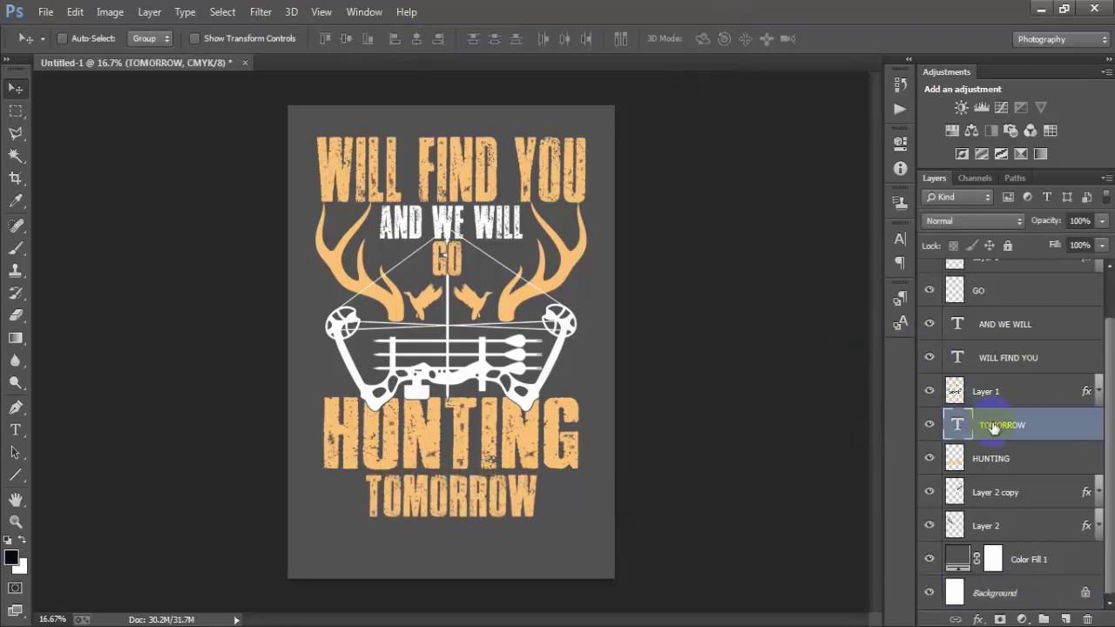
key(shift+Up)
key(shift+Up)
key(shift+Up)
key(shift+Up)
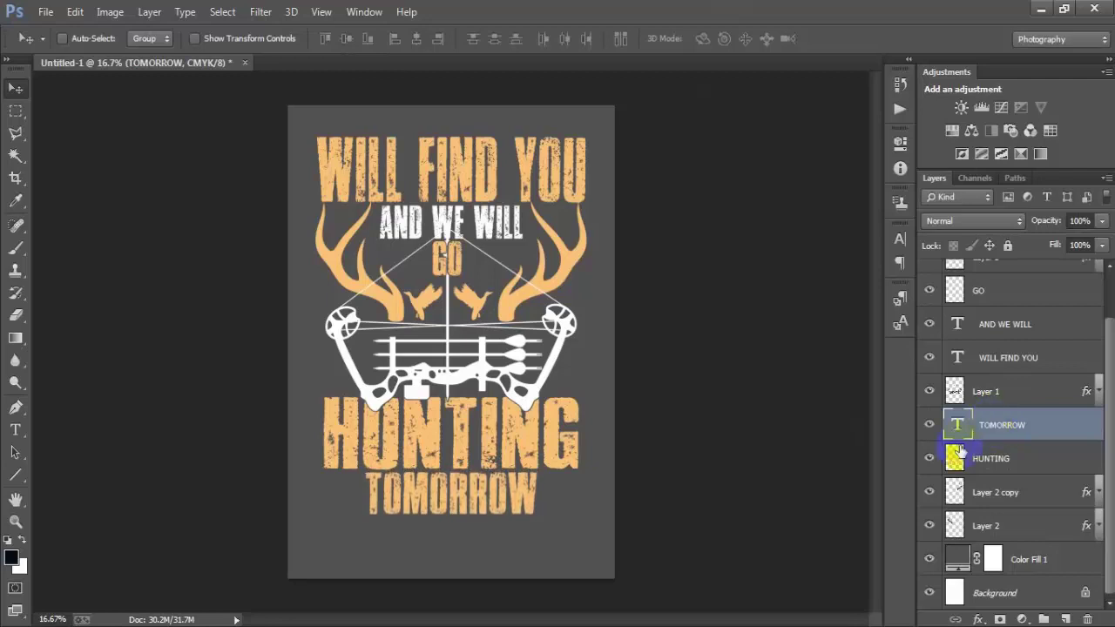
- Set TOMORROW's text colour to white in the Character panel
click(899, 239)
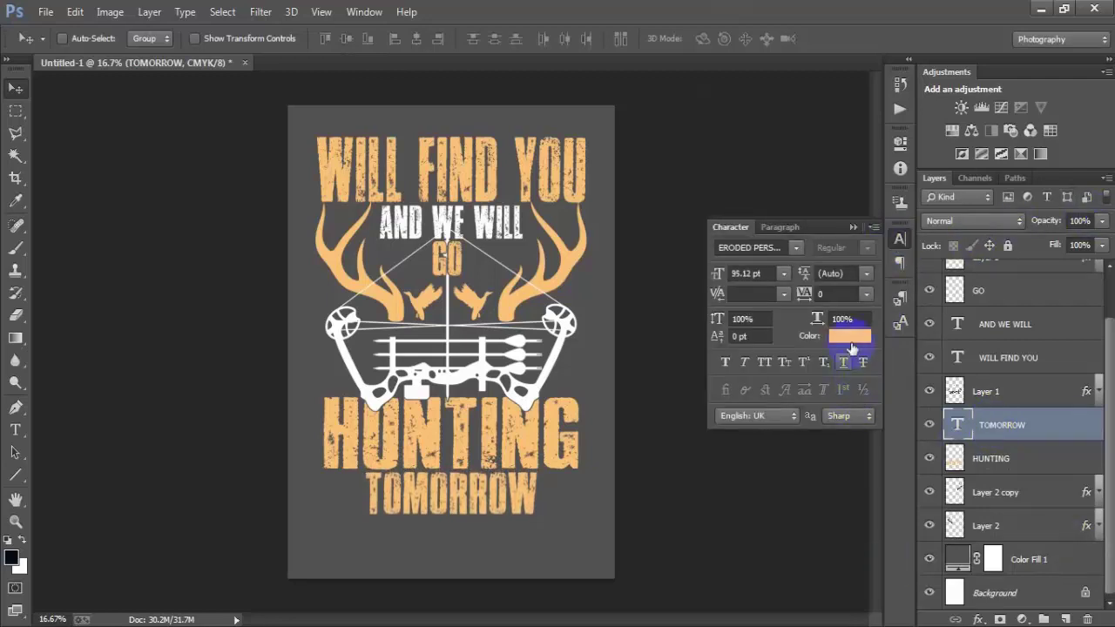
click(851, 338)
click(523, 121)
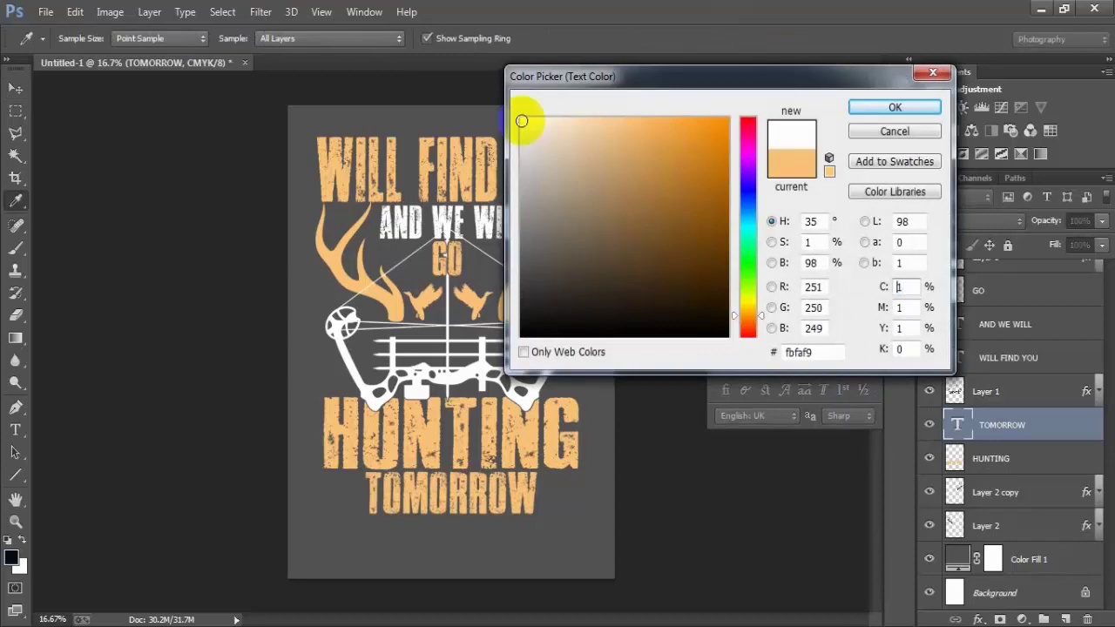
click(859, 106)
click(854, 224)
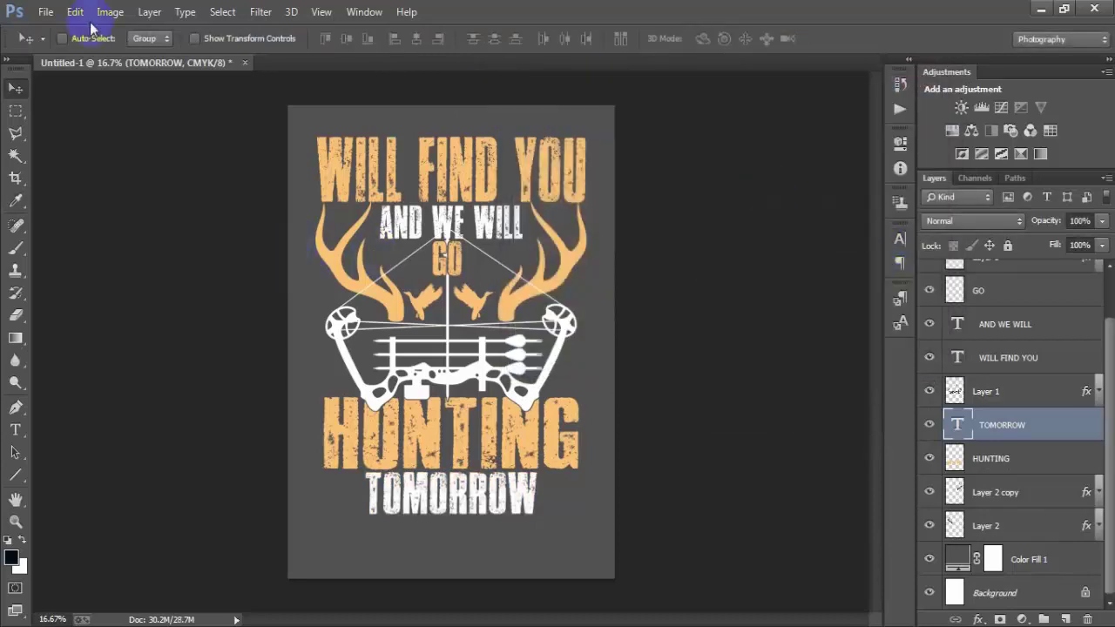
- Open the '00000 1 (5)' stripes file, bring its stripes into the poster, and close it
click(45, 11)
click(49, 42)
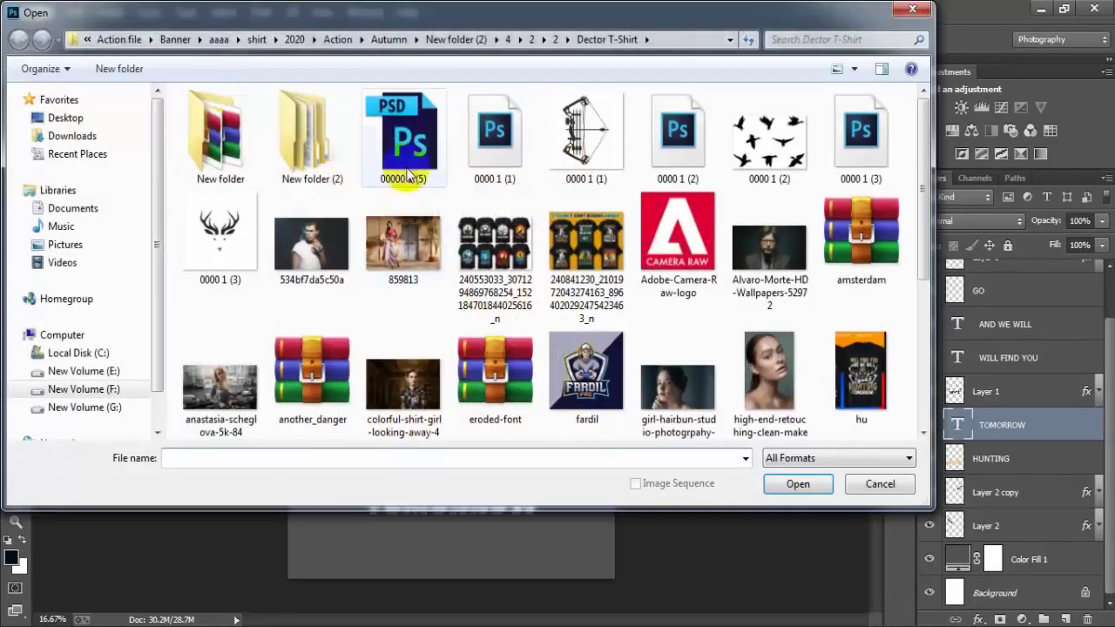
click(409, 175)
click(782, 485)
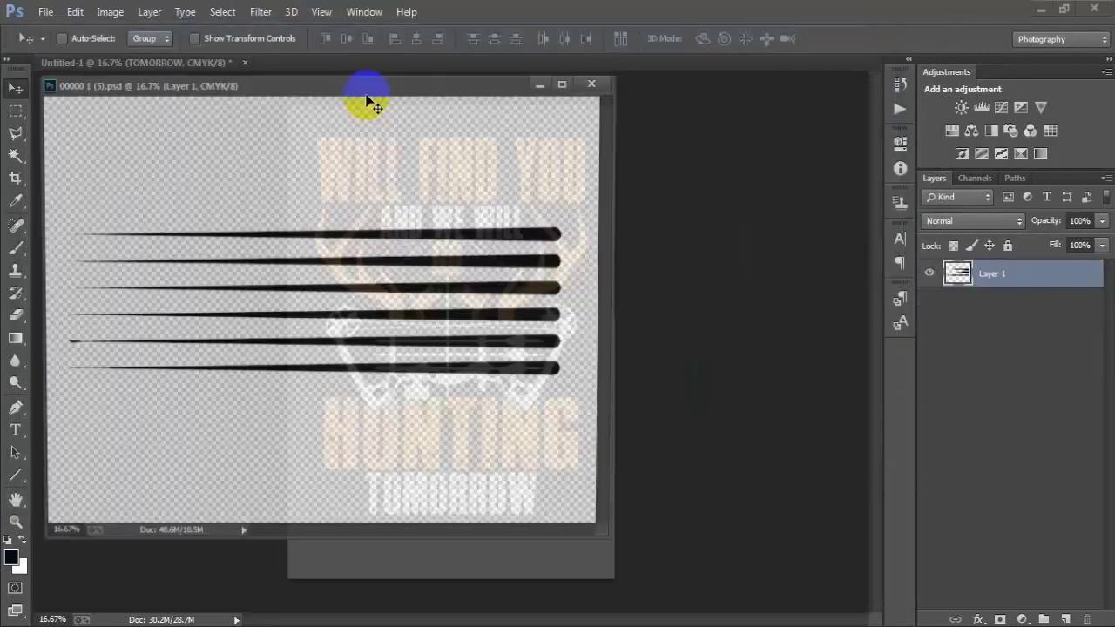
drag(371, 103, 427, 66)
mouse_move(436, 295)
mouse_down()
mouse_move(307, 181)
mouse_move(383, 383)
mouse_up()
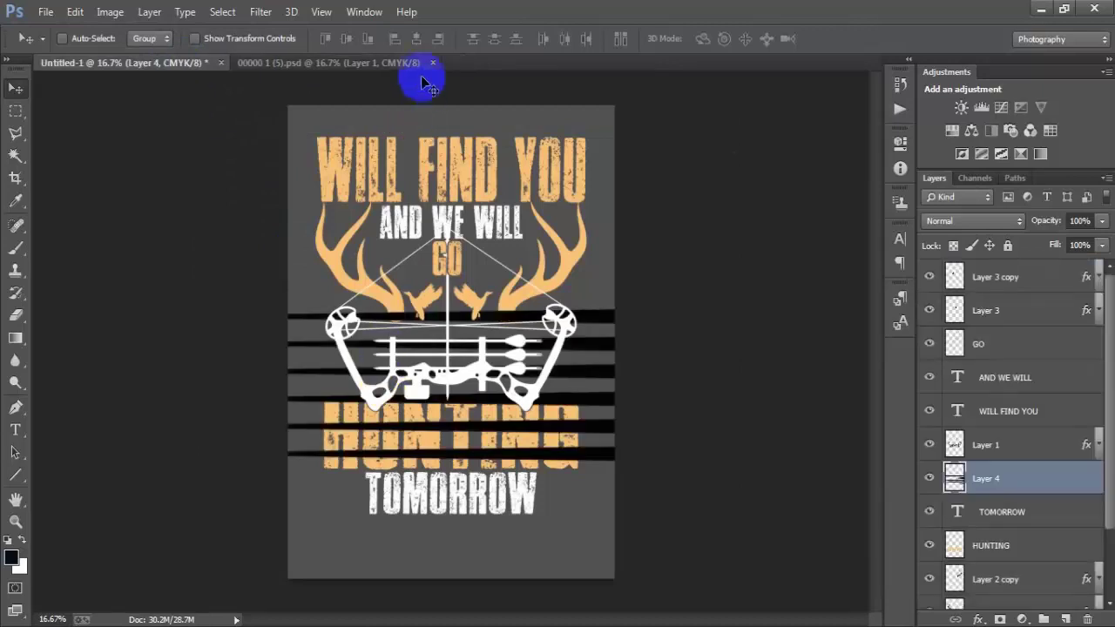
click(433, 63)
- Shrink the stripes to under half size, making them narrower and taller
key(ctrl+t)
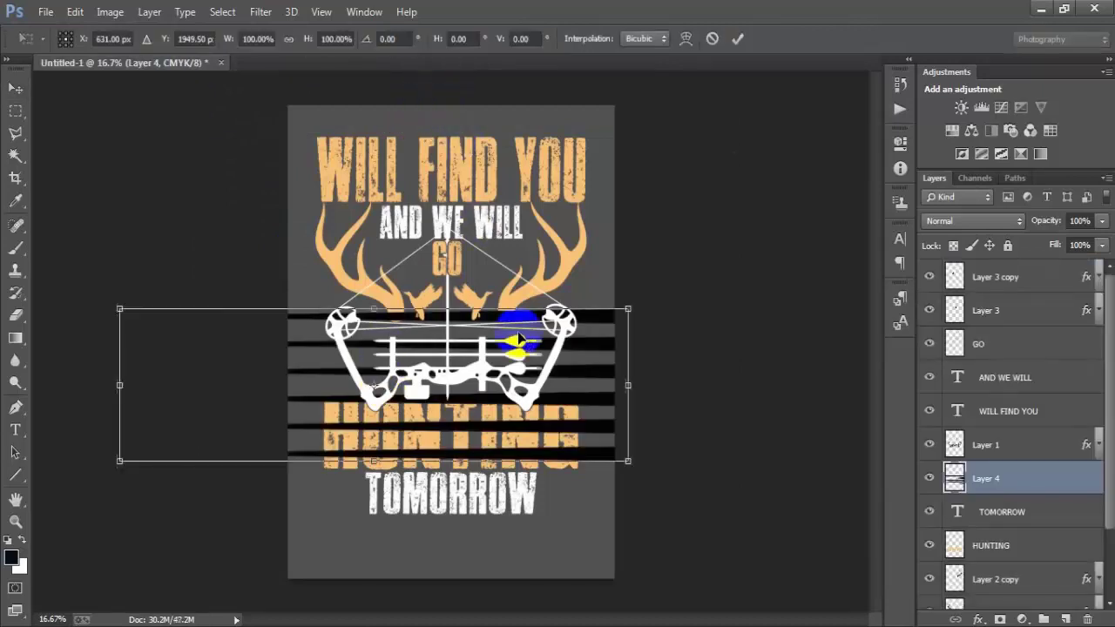
mouse_move(628, 460)
mouse_down()
mouse_move(477, 411)
mouse_move(384, 398)
mouse_move(375, 418)
mouse_up()
drag(315, 385, 331, 386)
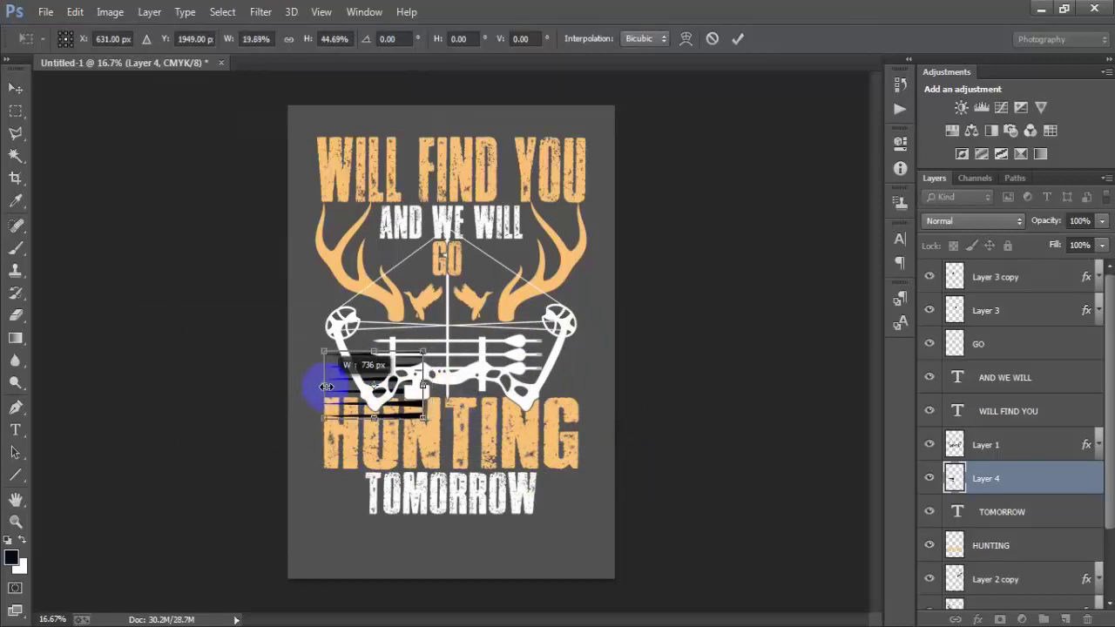
mouse_move(421, 418)
mouse_down()
mouse_move(406, 403)
mouse_move(410, 386)
mouse_move(340, 506)
mouse_up()
click(737, 39)
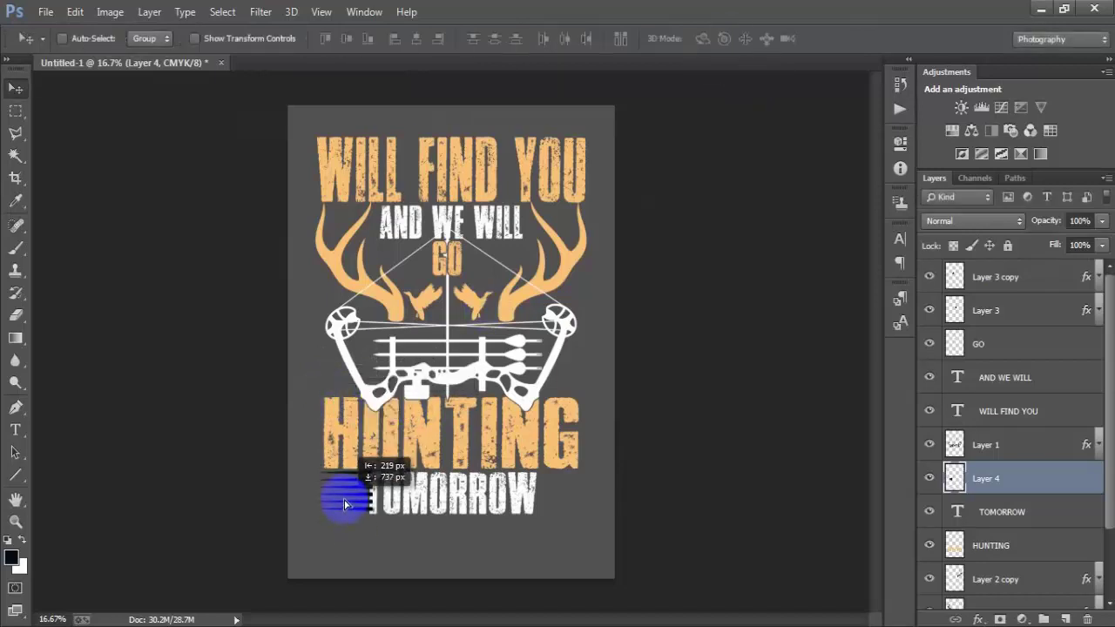
- Scale the streaks to about 94% so they fit just left of TOMORROW
key(ctrl+t)
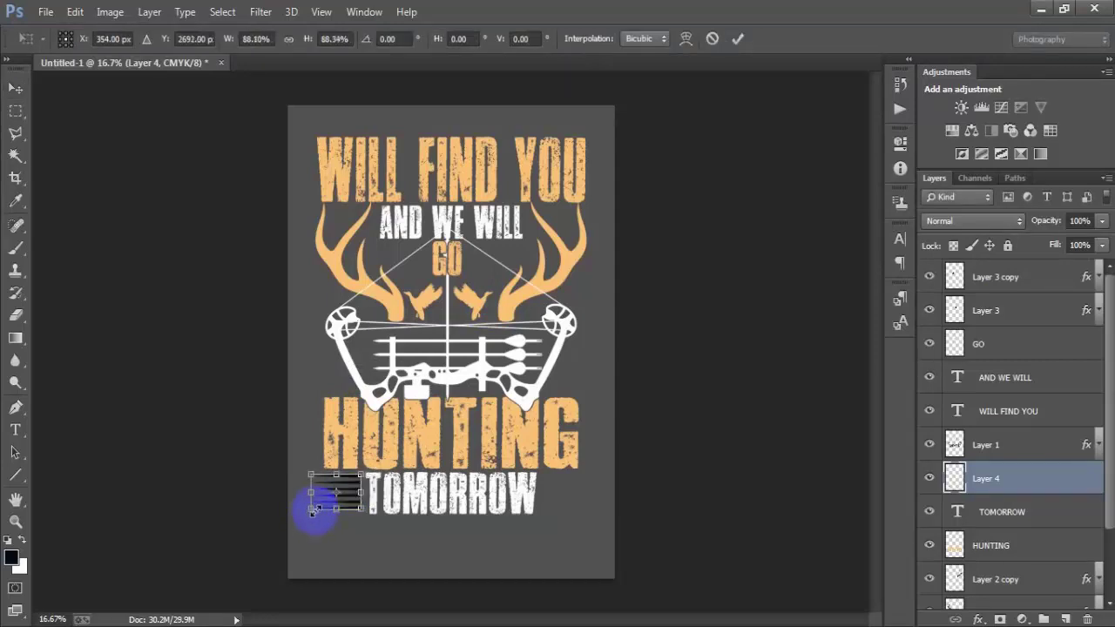
mouse_move(311, 510)
mouse_down()
mouse_move(358, 508)
mouse_move(316, 496)
mouse_move(324, 492)
mouse_up()
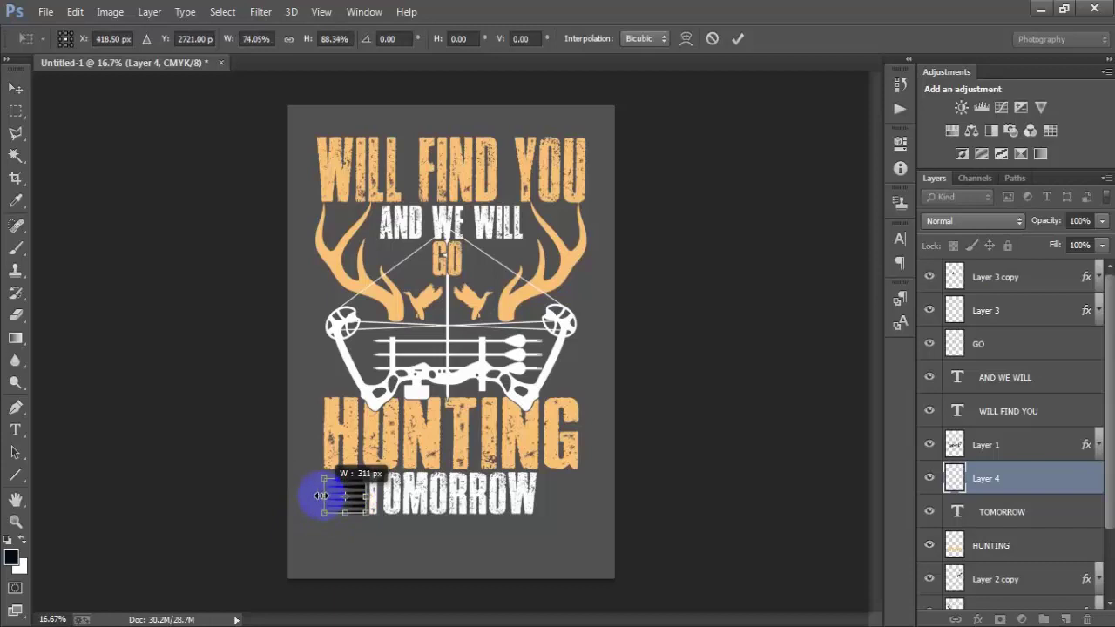
click(738, 38)
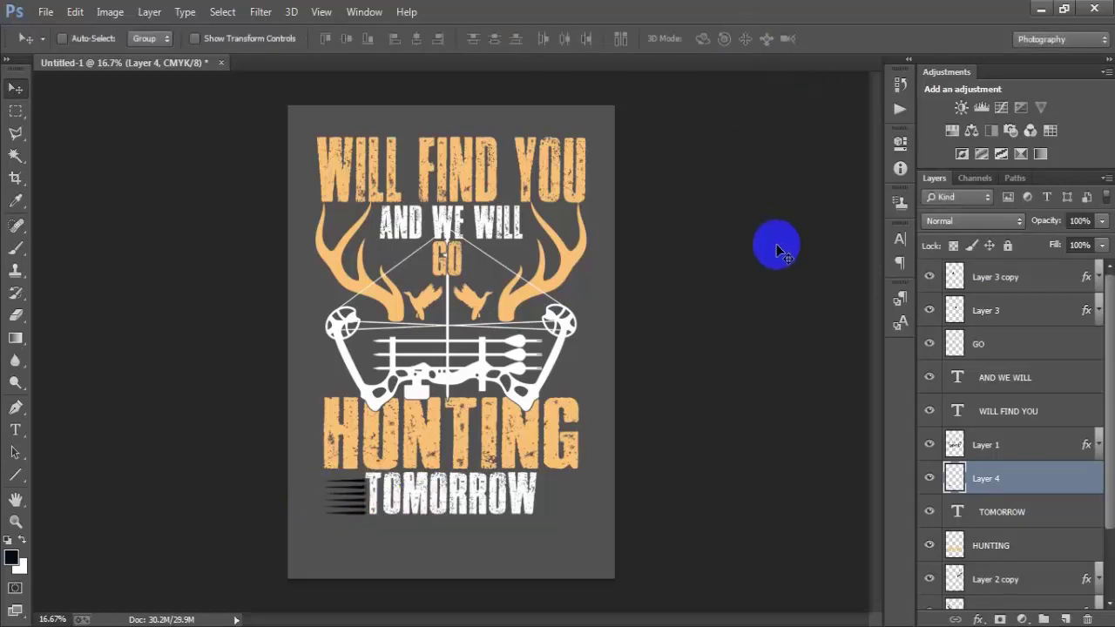
key(ctrl+t)
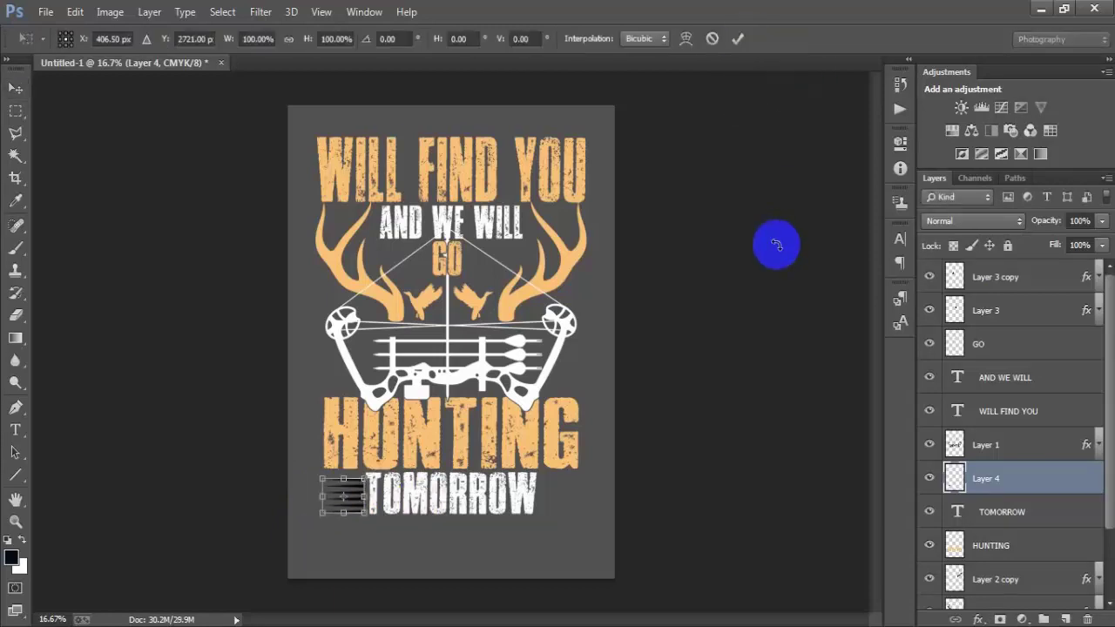
drag(367, 521, 366, 519)
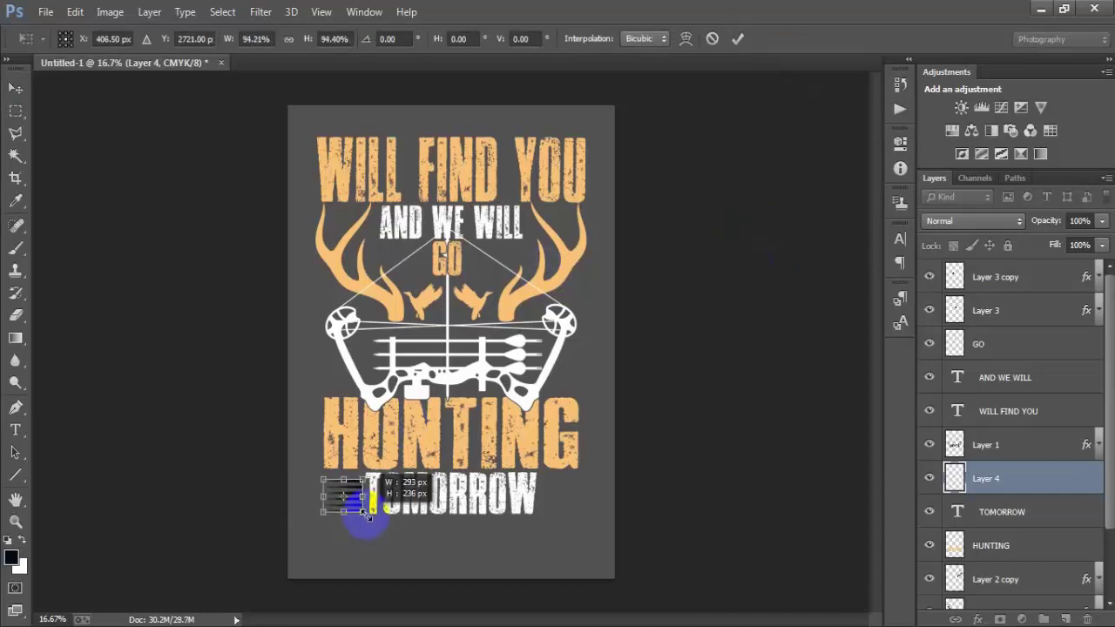
click(747, 40)
click(747, 40)
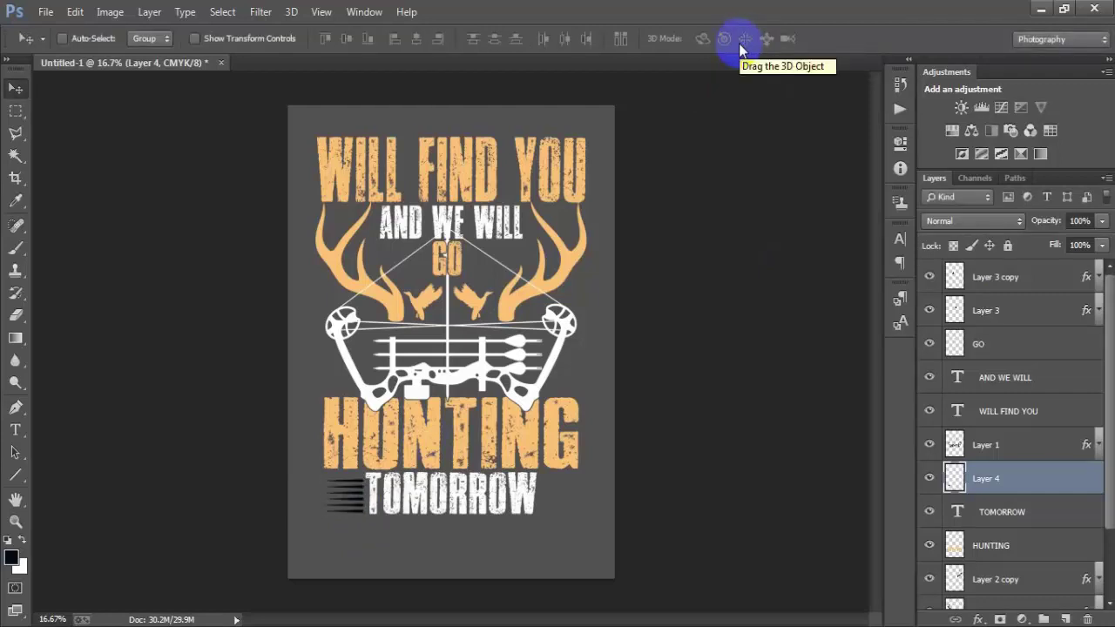
- Give Layer 4's streaks a white Color Overlay
double_click(1054, 475)
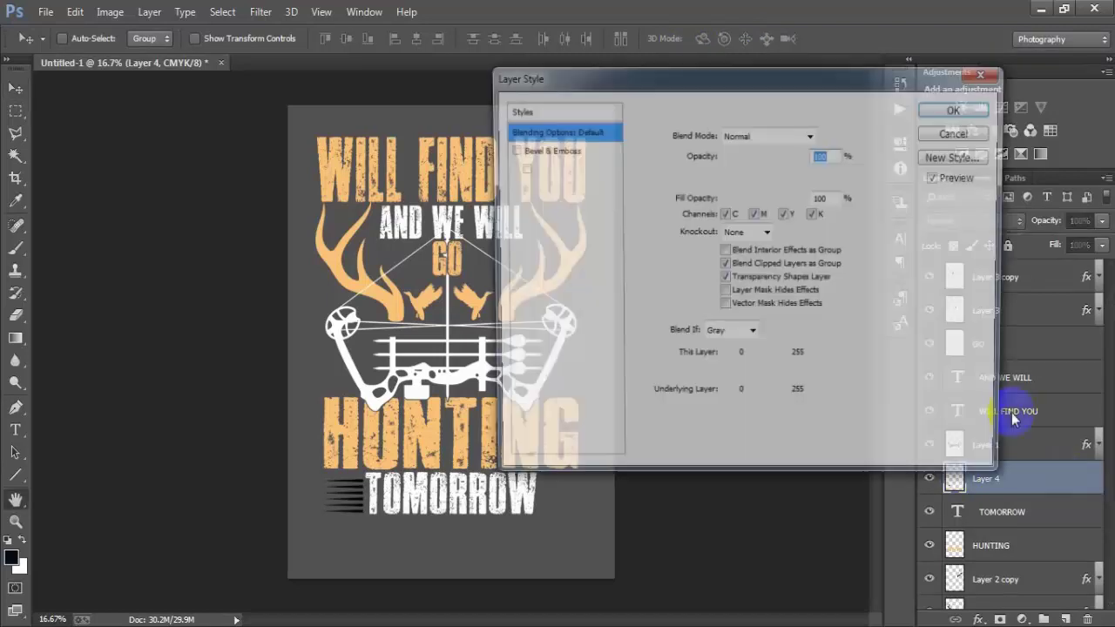
click(584, 281)
click(821, 132)
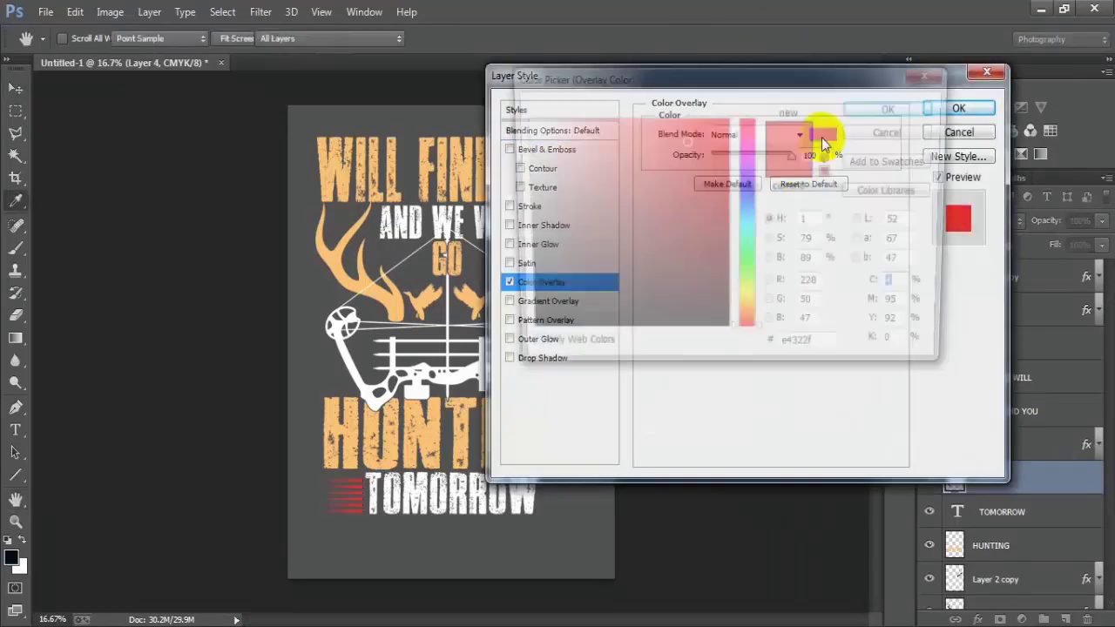
click(521, 119)
click(914, 107)
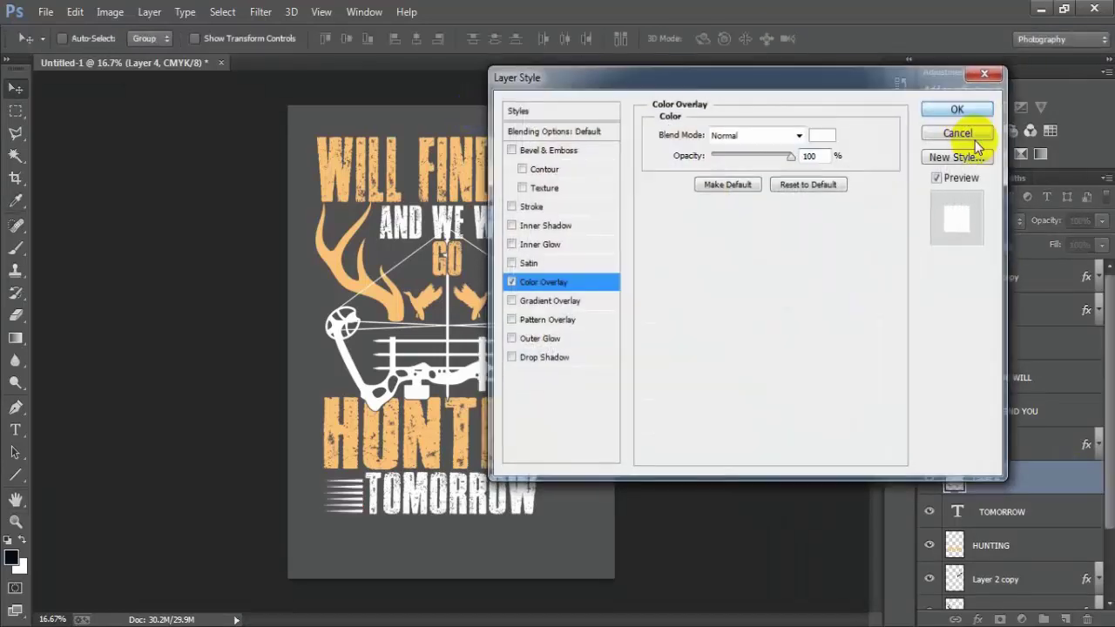
click(974, 108)
click(1097, 479)
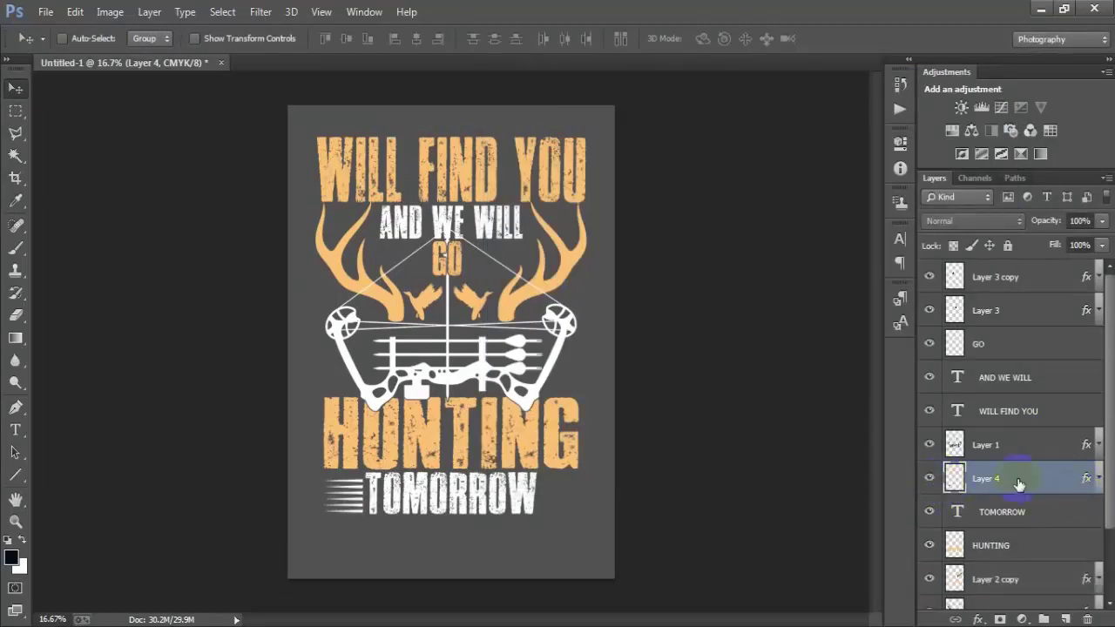
- Duplicate the streaks to the right of TOMORROW, flipped horizontally
key(ctrl+j)
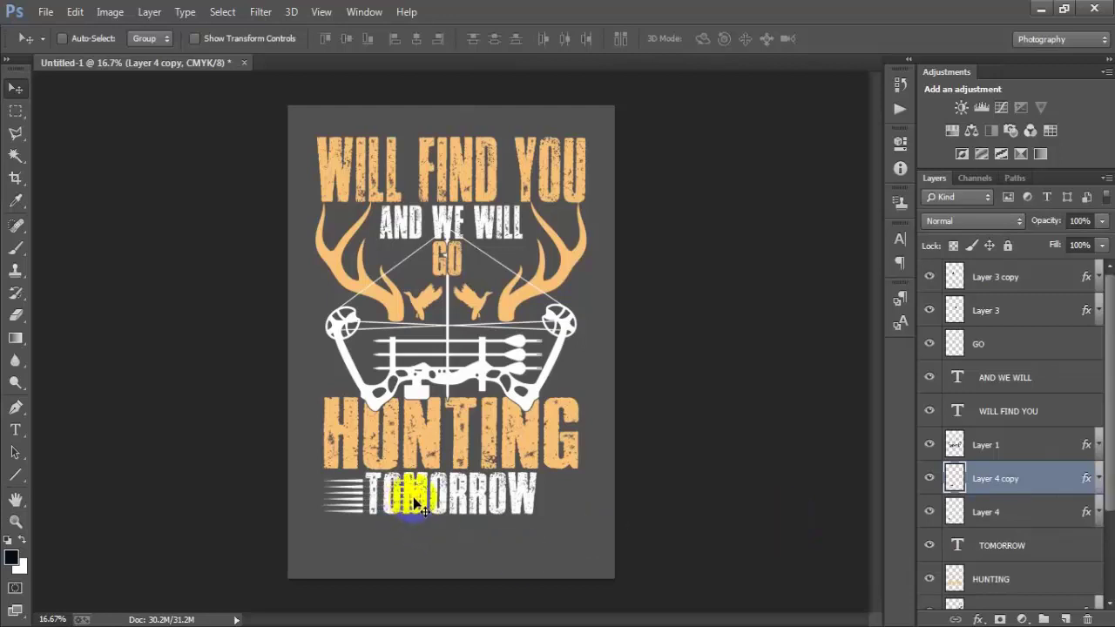
drag(422, 506, 566, 503)
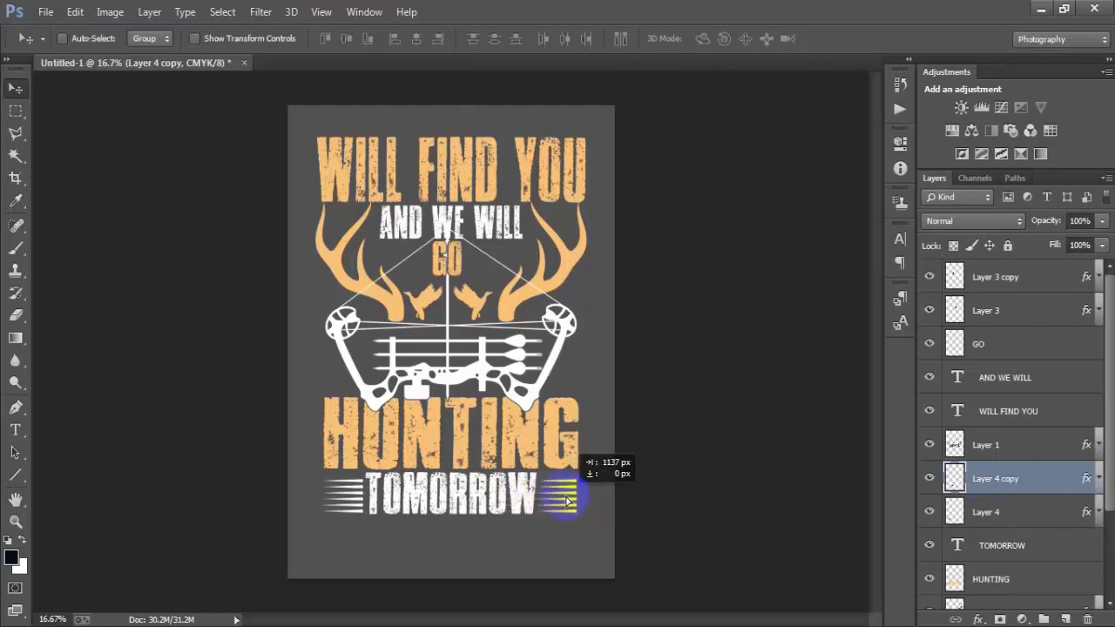
key(ctrl+t)
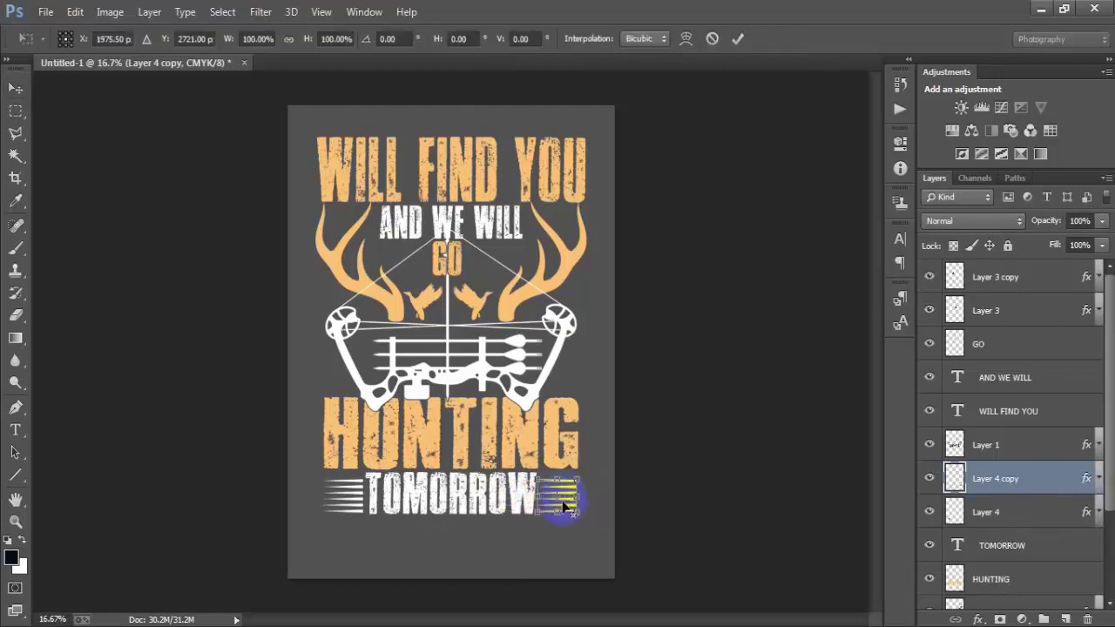
right_click(565, 505)
click(634, 464)
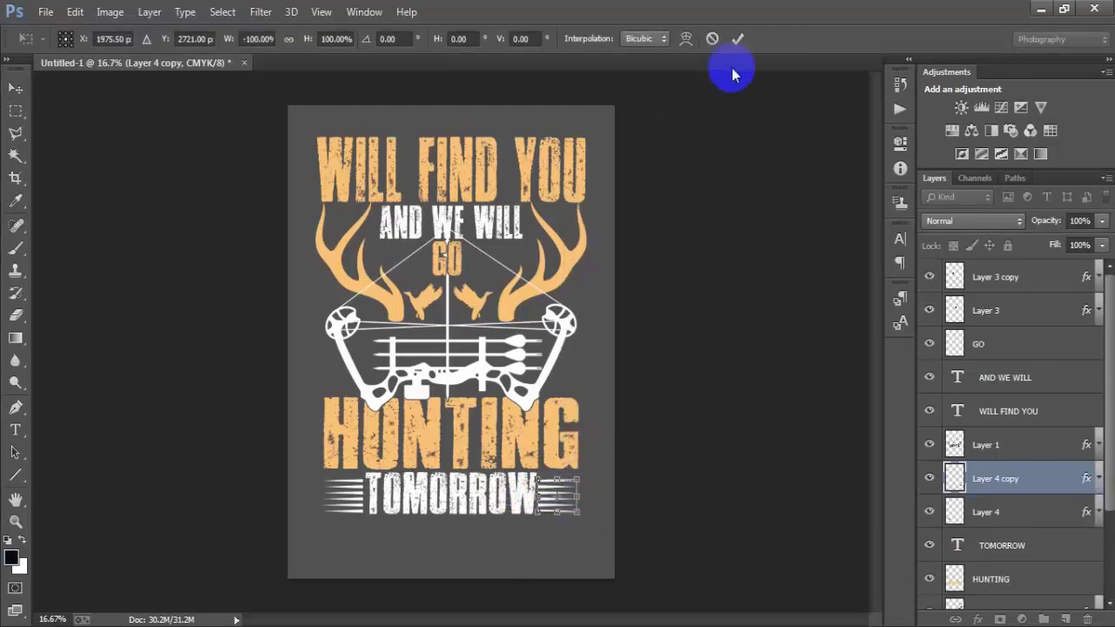
key(Return)
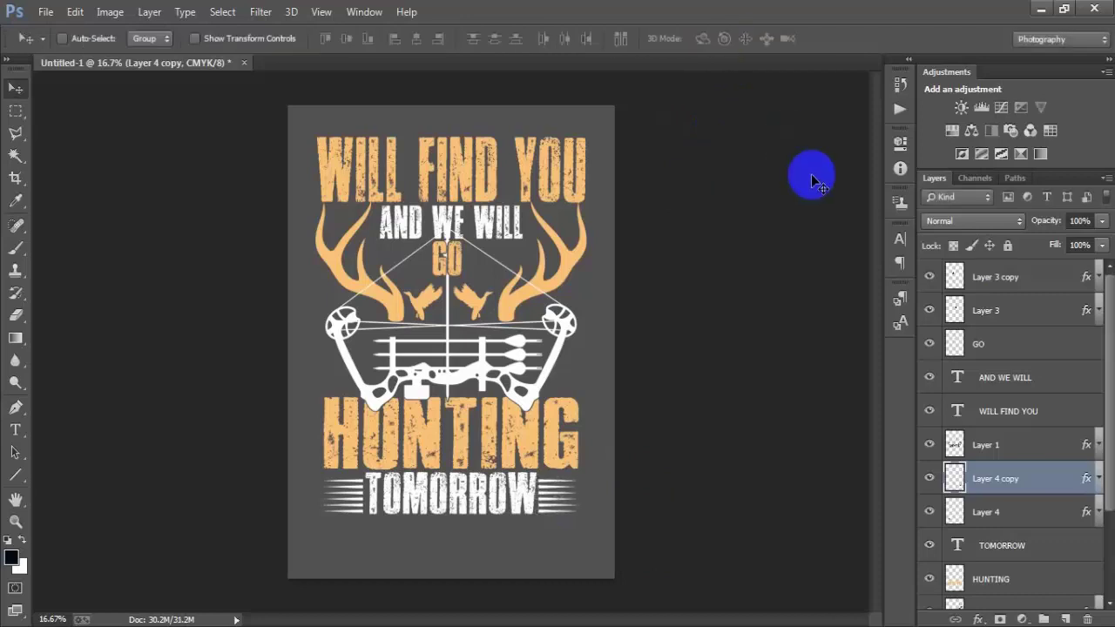
shift+click(1023, 516)
shift+click(1018, 544)
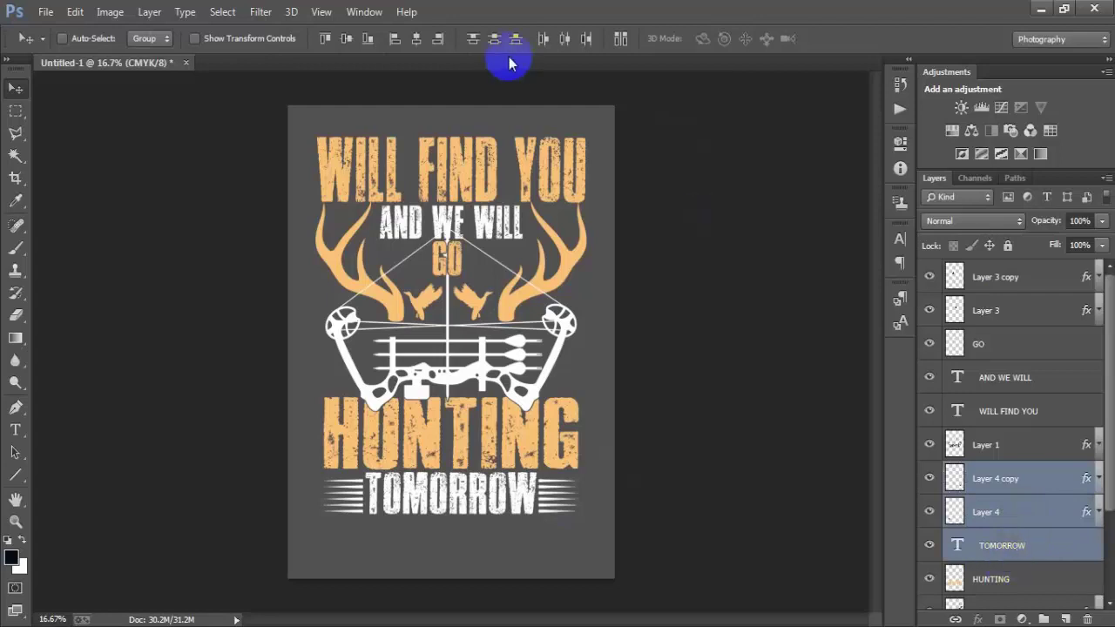
- Centre the streaks and TOMORROW horizontally, then group all artwork layers as Group 1
click(565, 39)
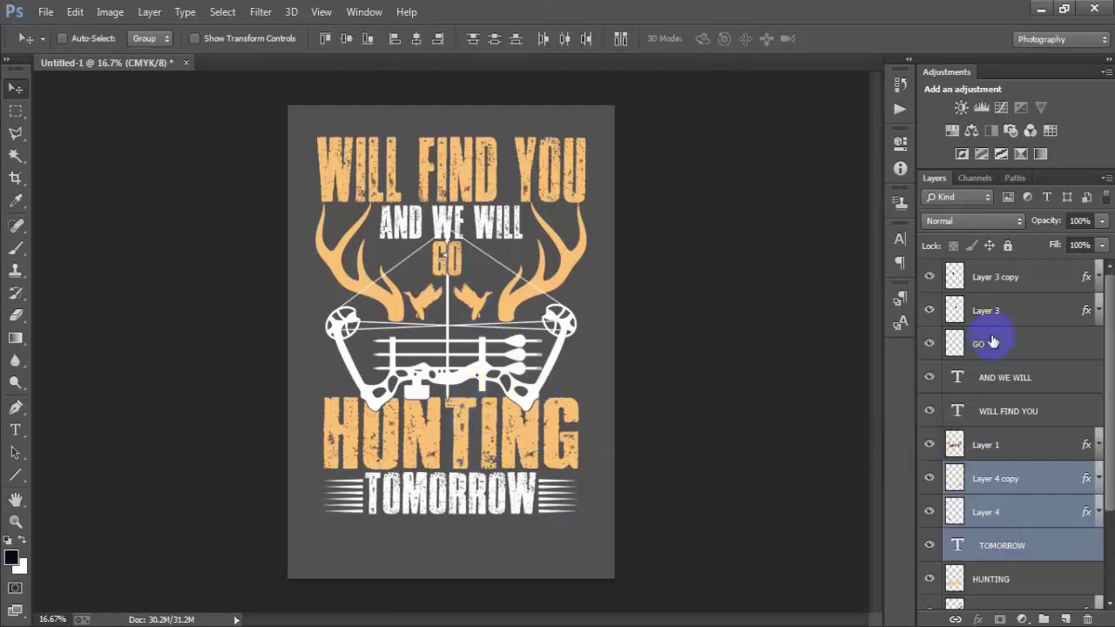
click(993, 277)
scroll(1028, 406, down, 3)
scroll(1018, 512, down, 1)
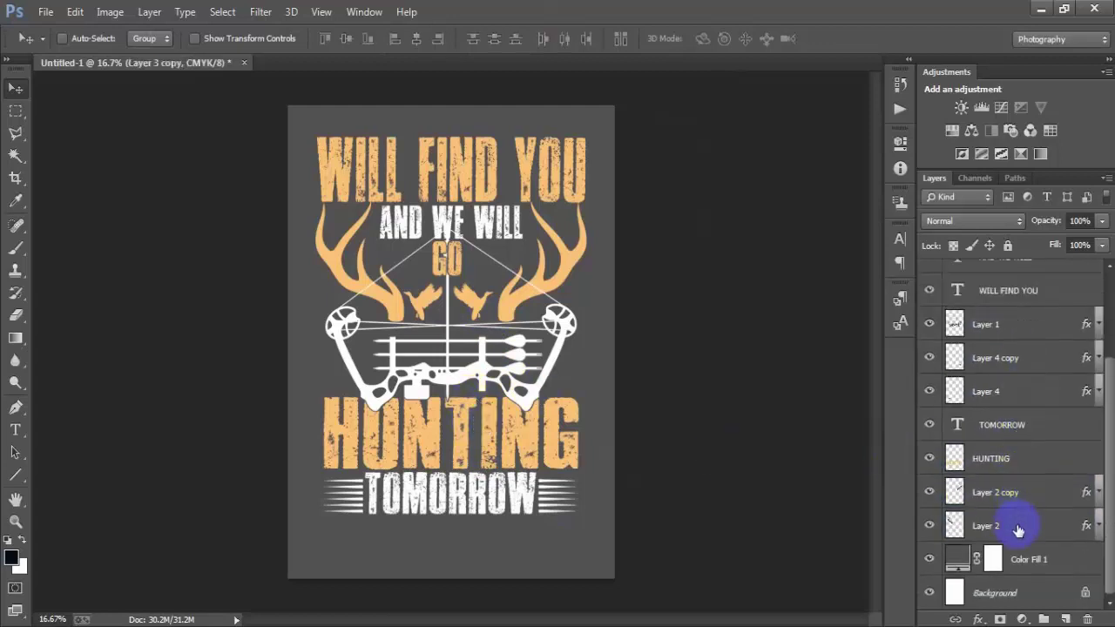
shift+click(1017, 529)
key(ctrl+g)
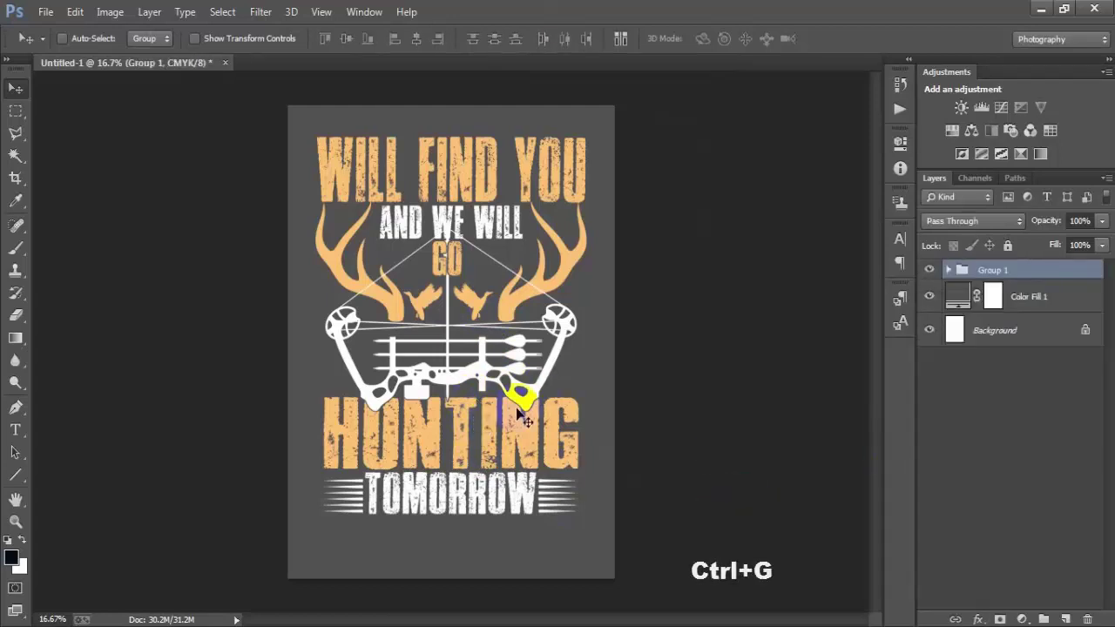
- Nudge Group 1 down and enlarge it to about 117.6% to fill the poster
drag(521, 421, 512, 428)
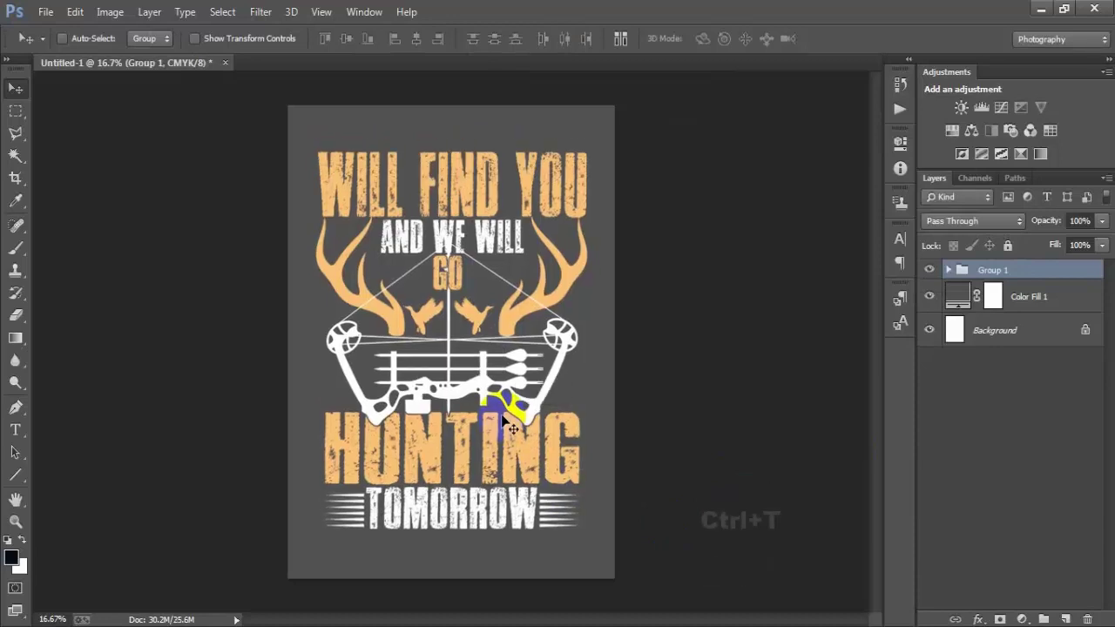
key(ctrl+t)
drag(592, 537, 609, 567)
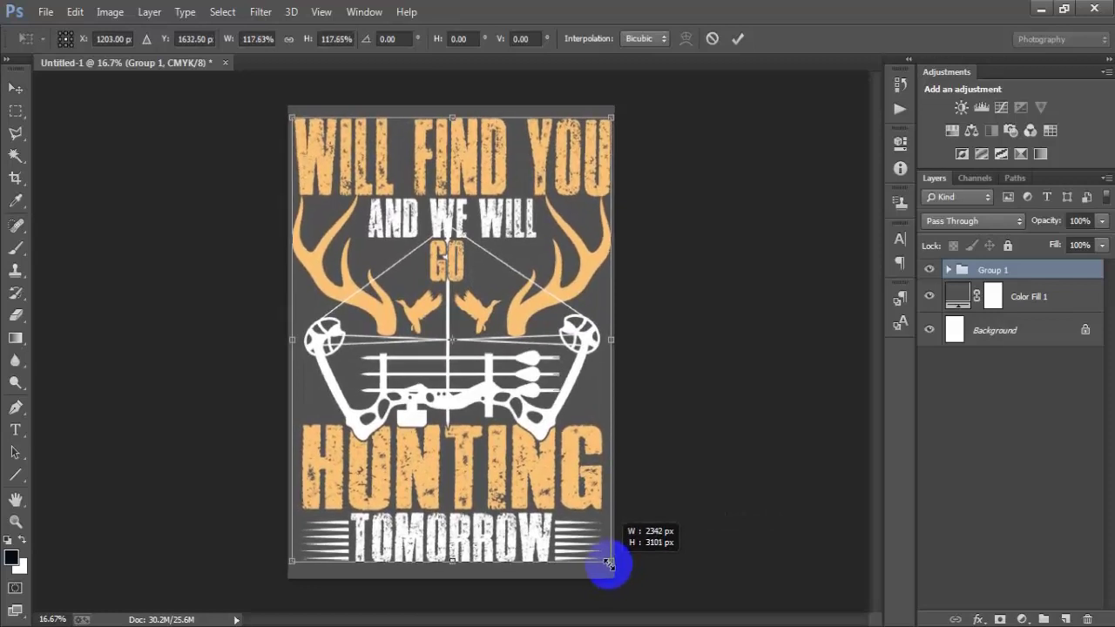
drag(609, 567, 611, 562)
click(737, 38)
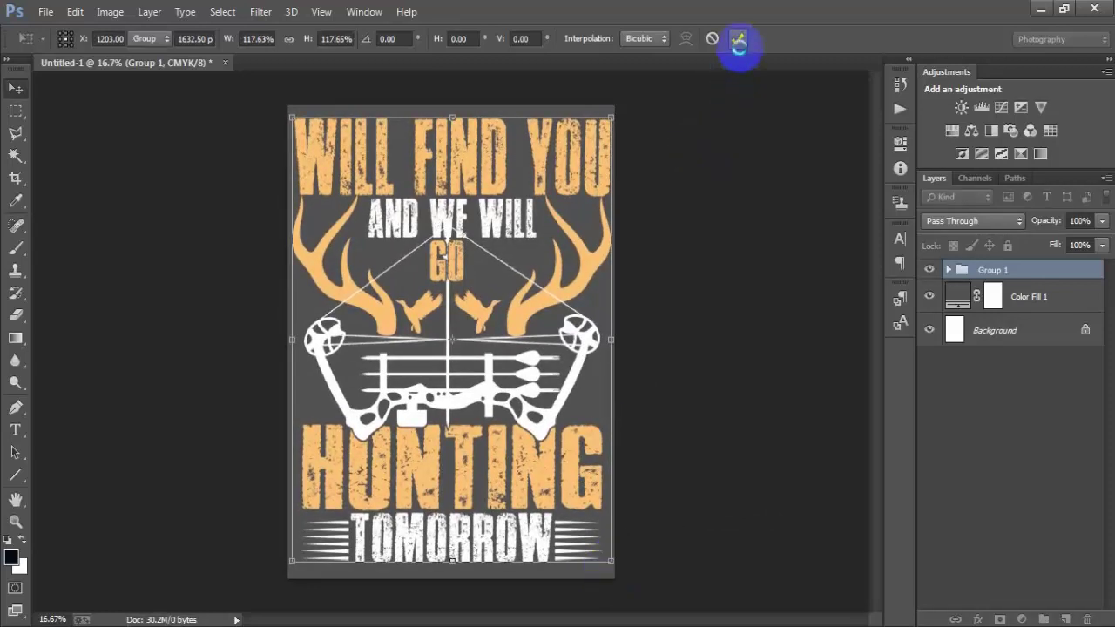
- Set the Color Fill 1 background colour to pure black (000000)
double_click(958, 296)
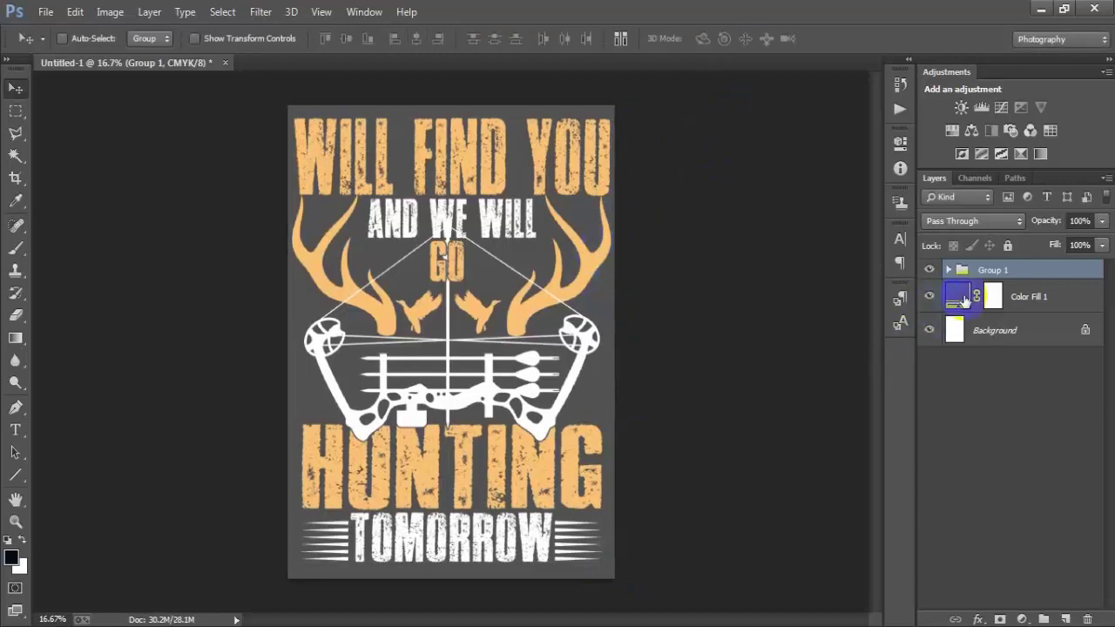
click(615, 312)
drag(615, 312, 448, 360)
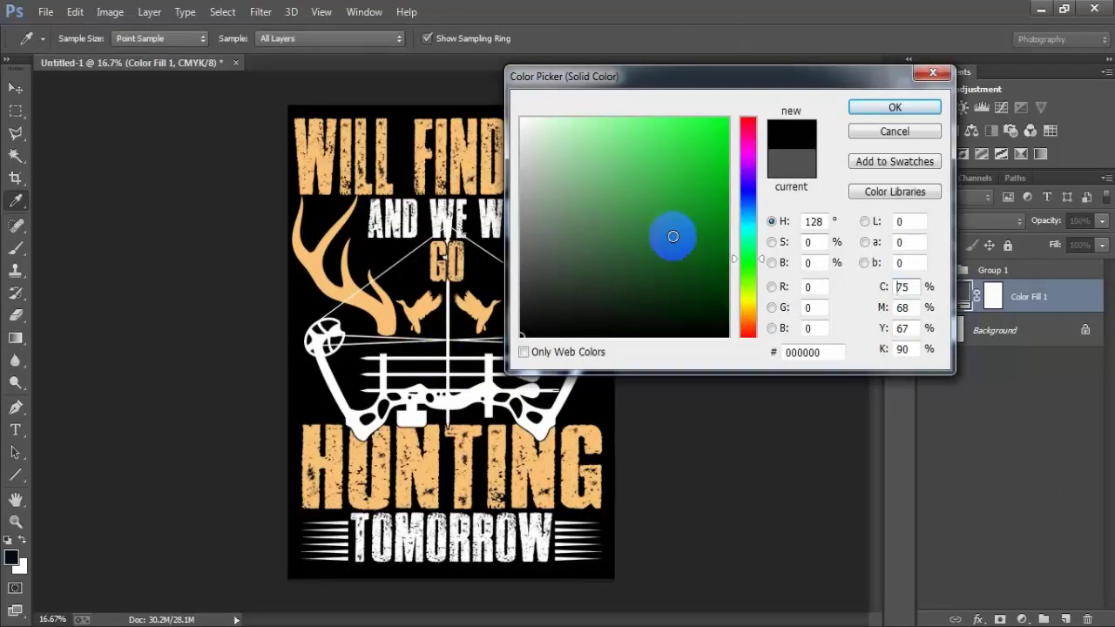
click(901, 108)
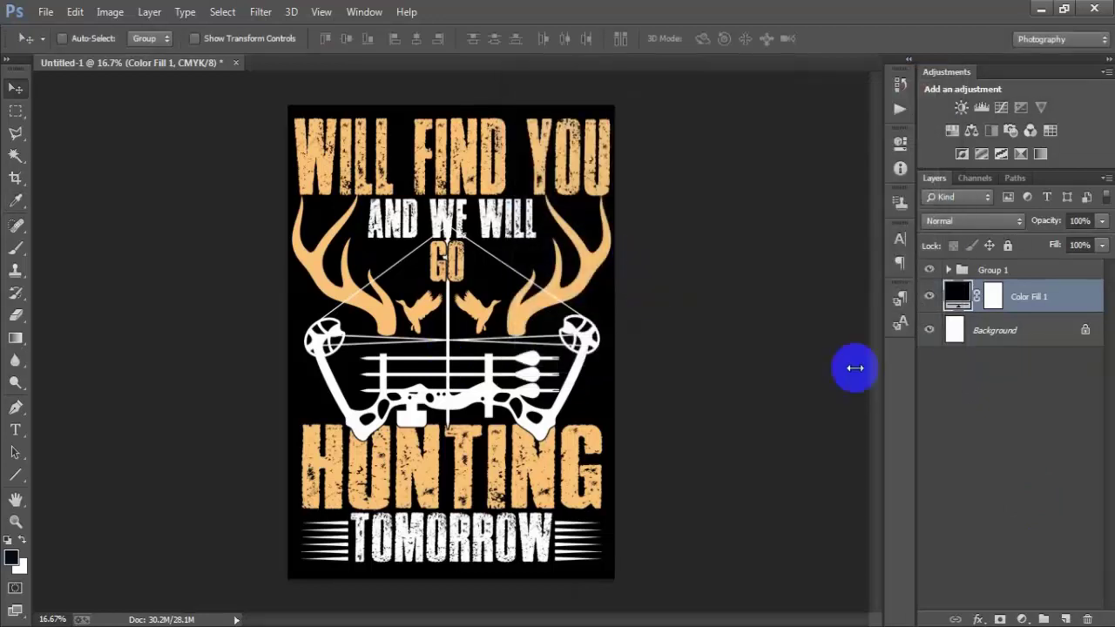
- Expand Group 1 and toggle the duck layers' visibility to identify left and right ducks
click(948, 270)
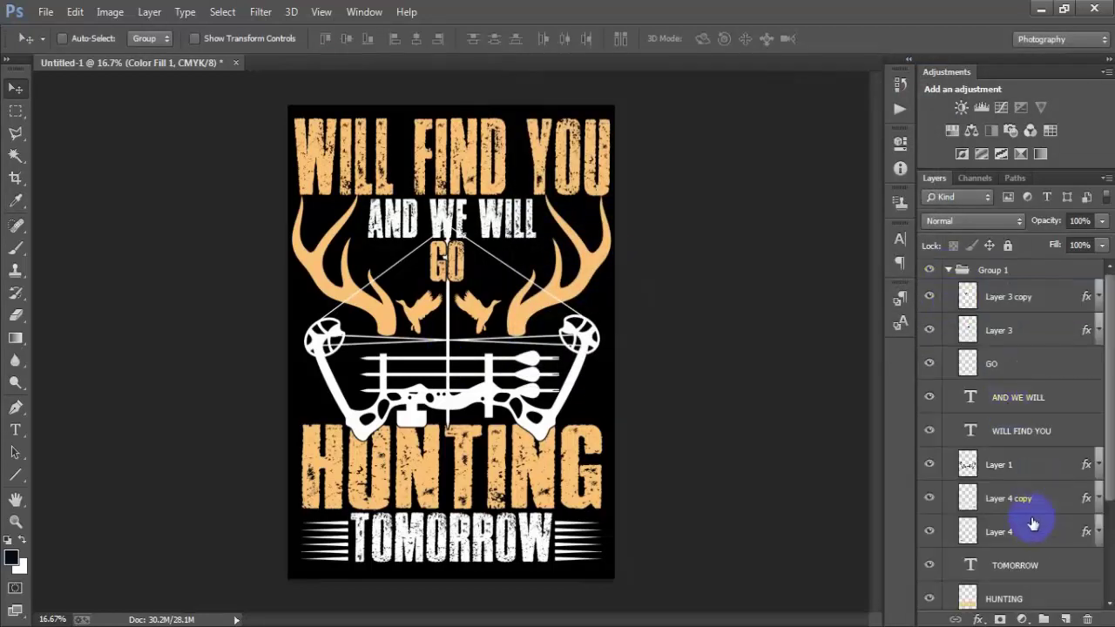
click(1009, 298)
click(930, 297)
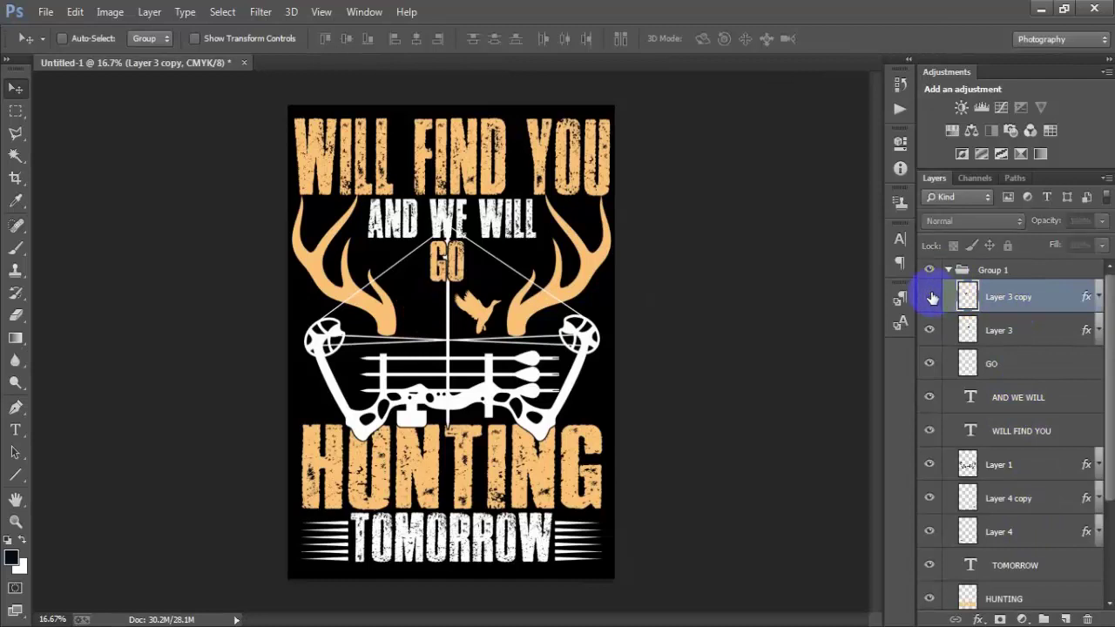
click(930, 297)
click(1007, 330)
click(930, 331)
click(931, 331)
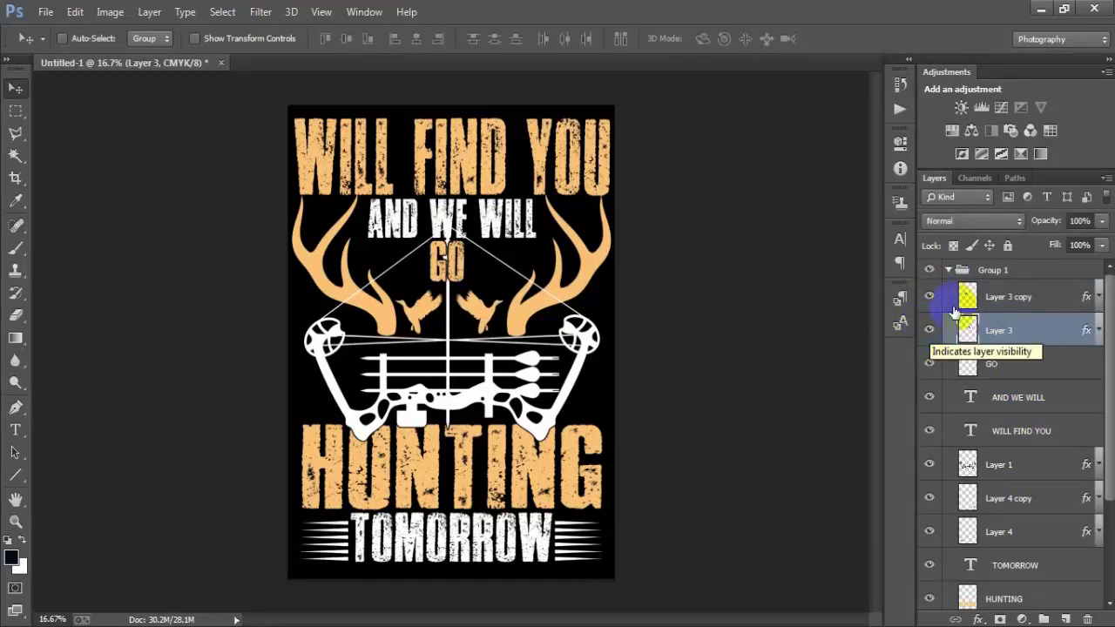
click(1008, 298)
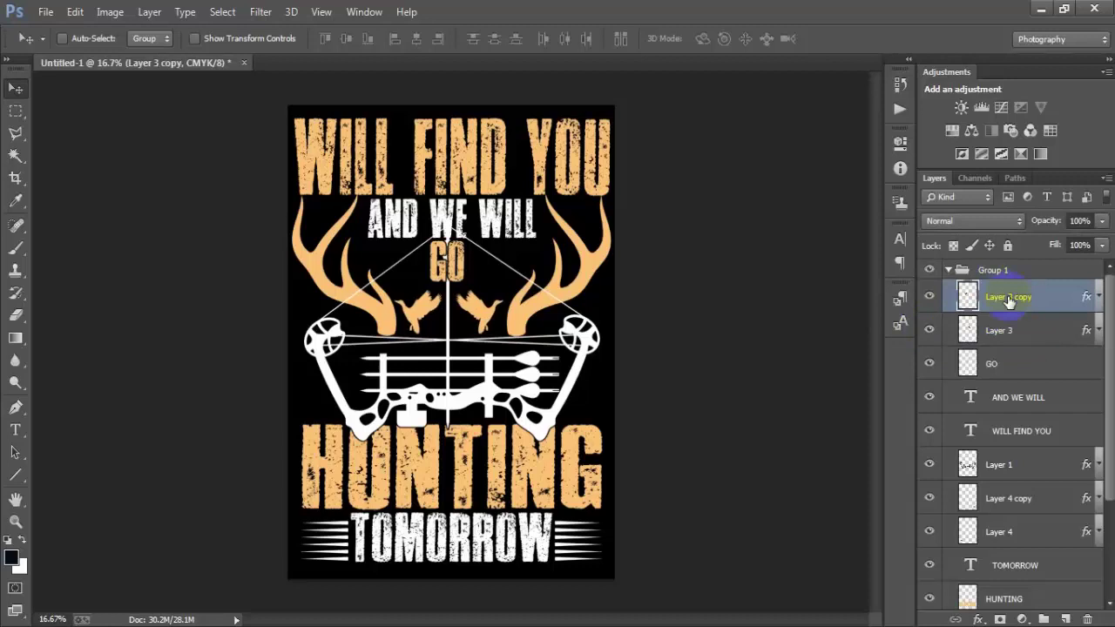
- Scale down the right duck (Layer 3) and the left duck (Layer 3 copy) to about 88%
click(1010, 339)
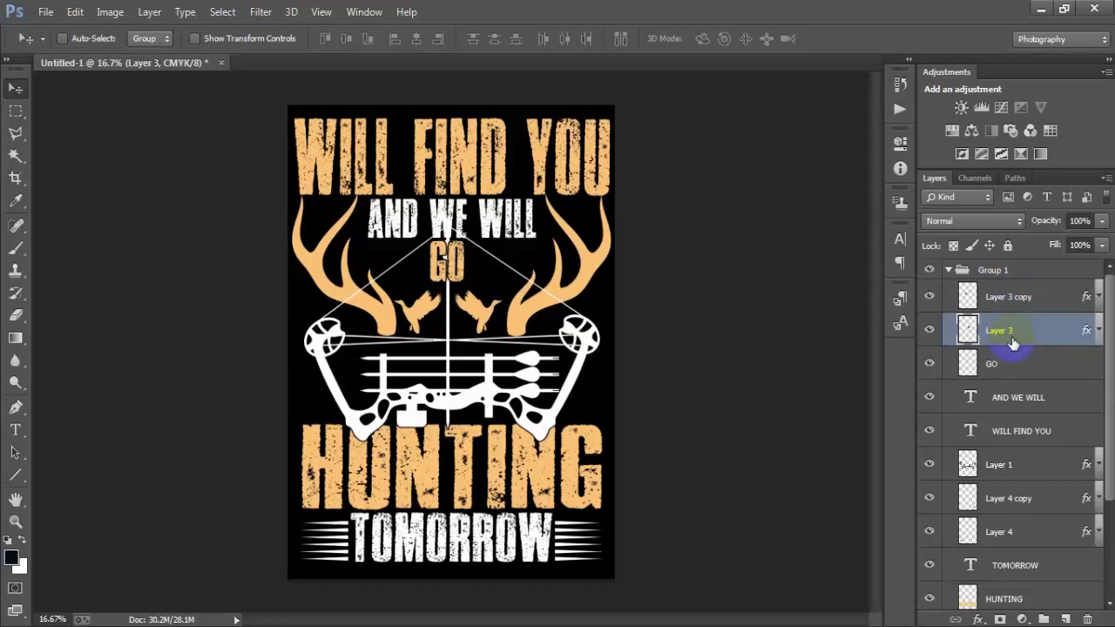
key(ctrl+t)
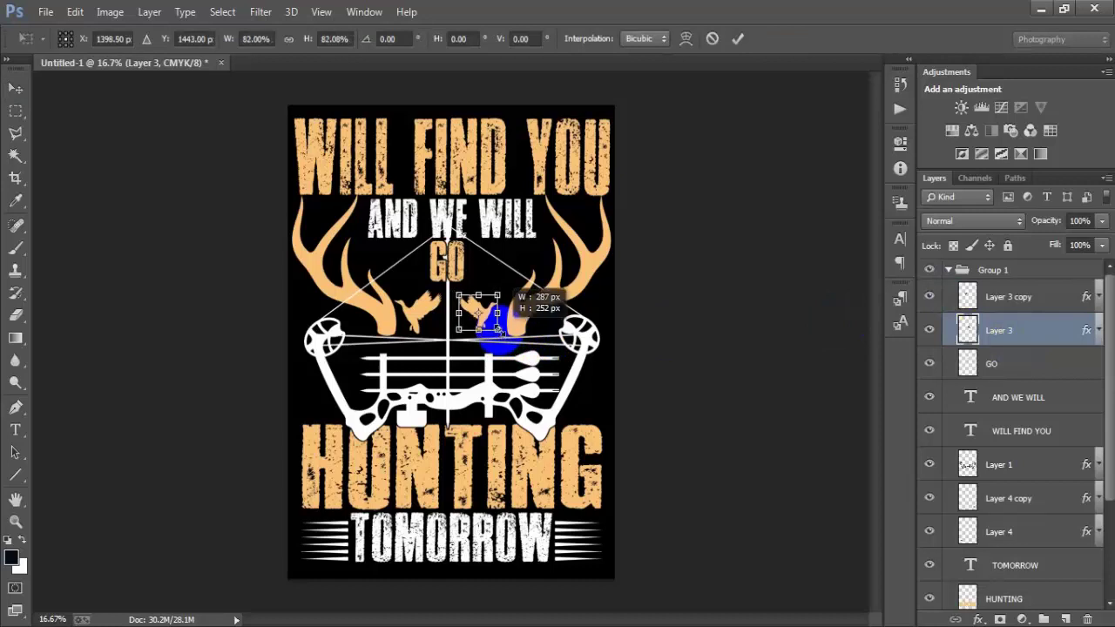
click(738, 39)
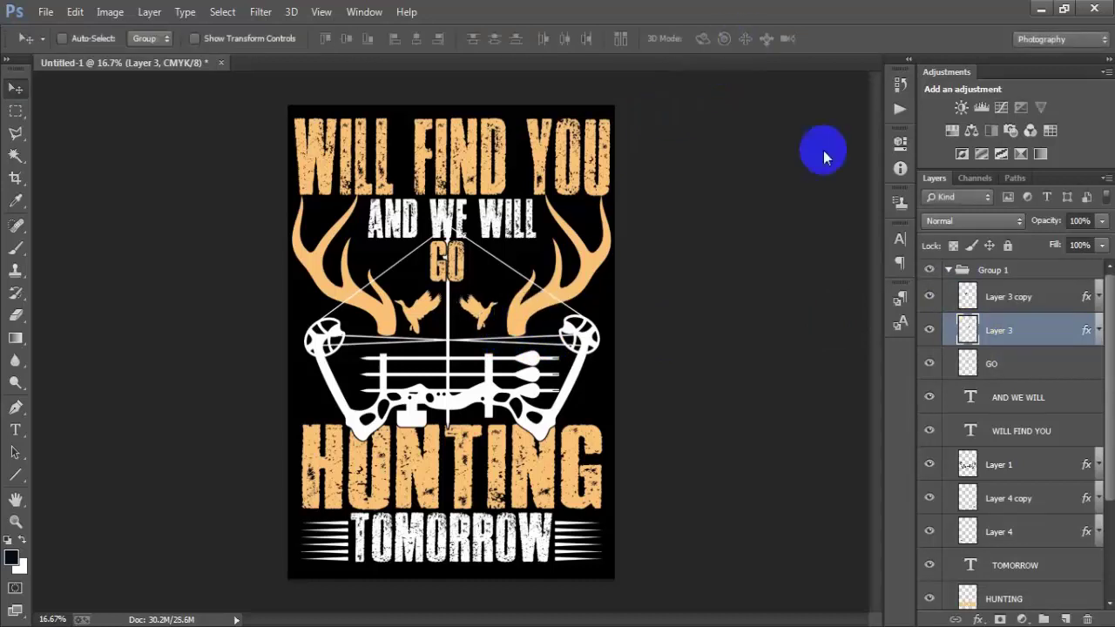
click(1008, 297)
key(ctrl+t)
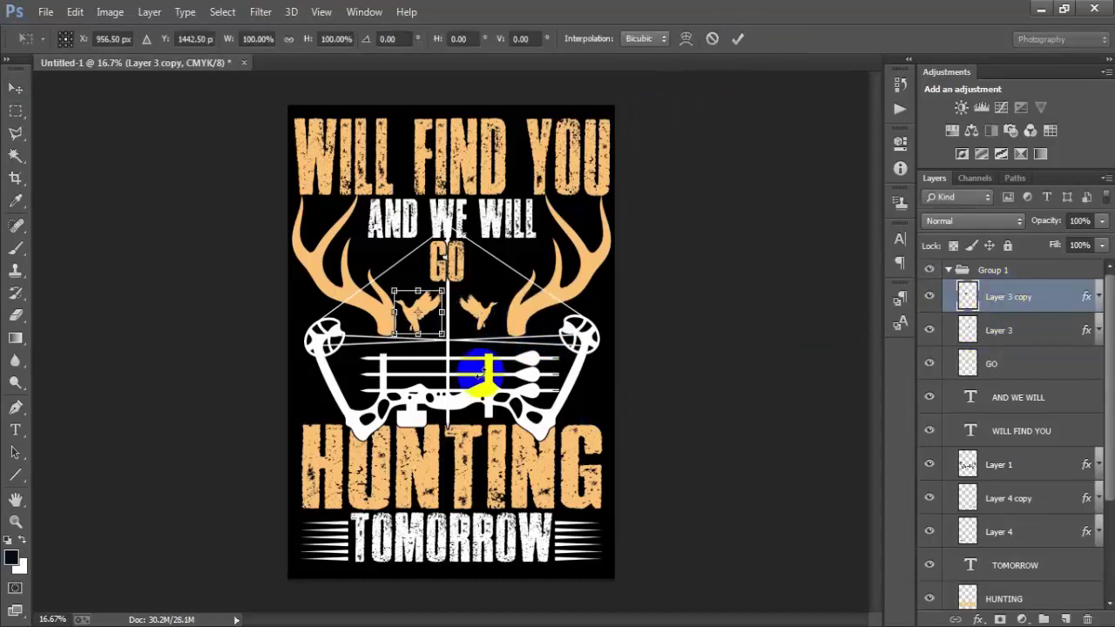
drag(442, 333, 438, 330)
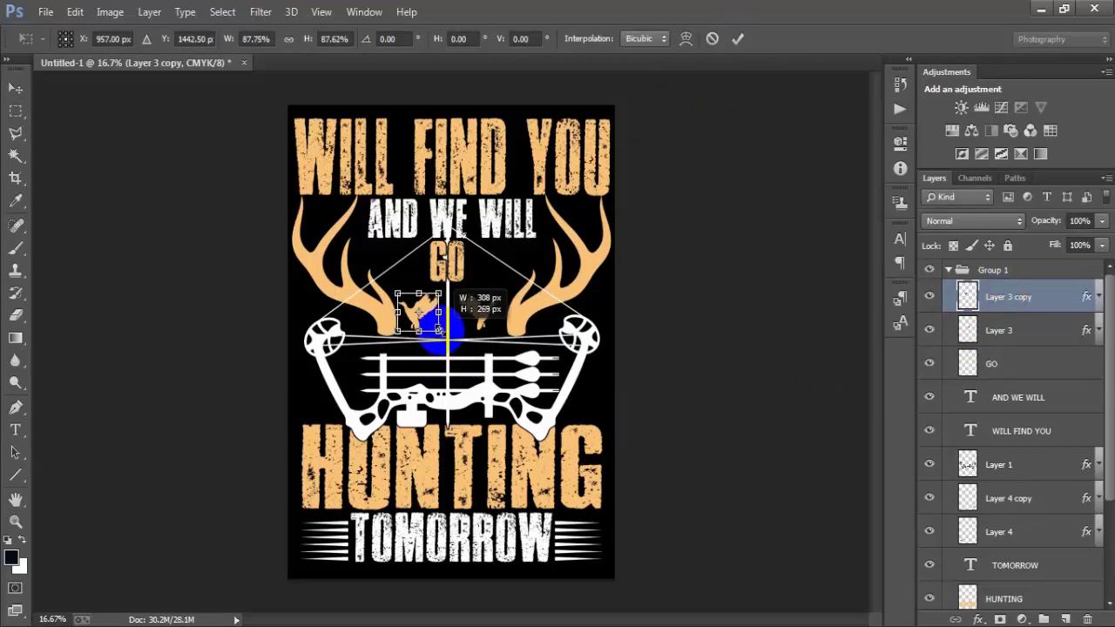
click(738, 39)
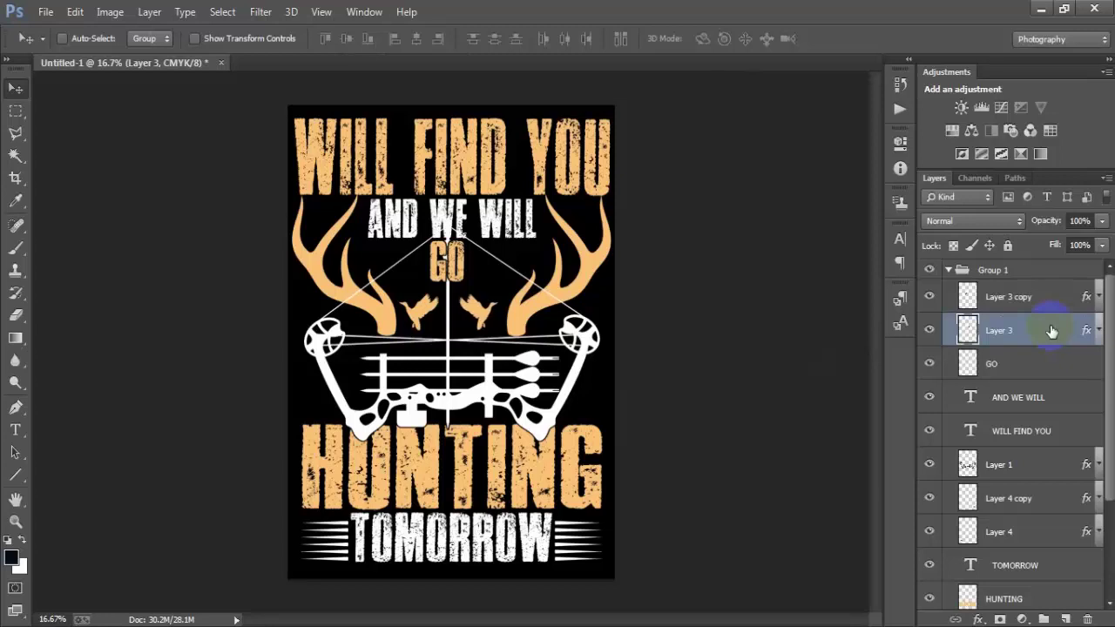
click(949, 271)
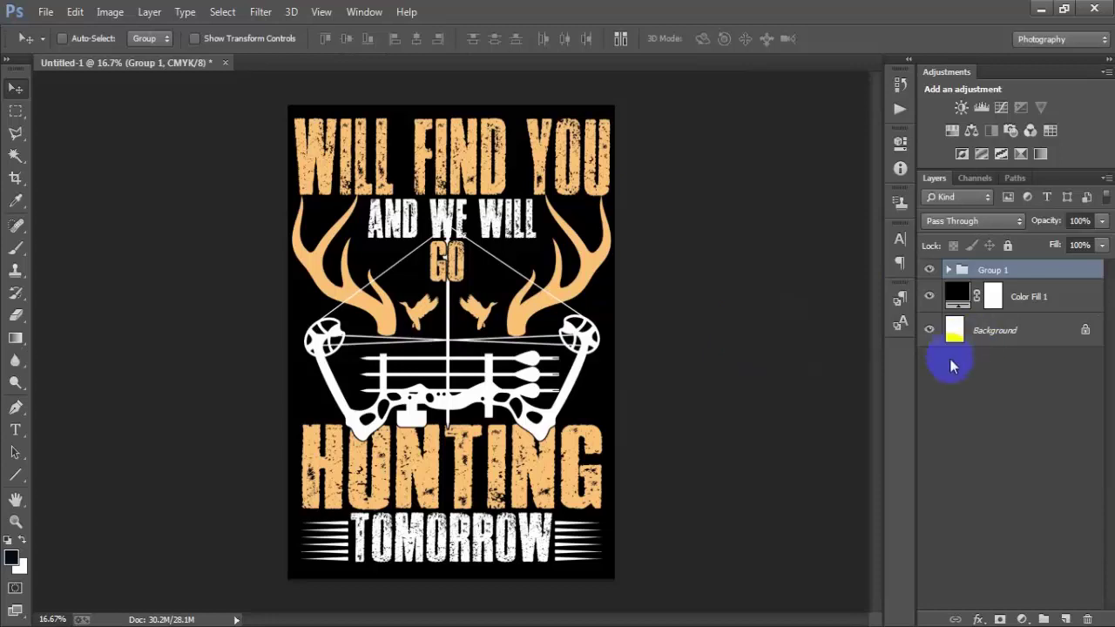
- Hide the black fill and save the artwork to the Desktop as a transparent PNG-24 via Save for Web
click(929, 297)
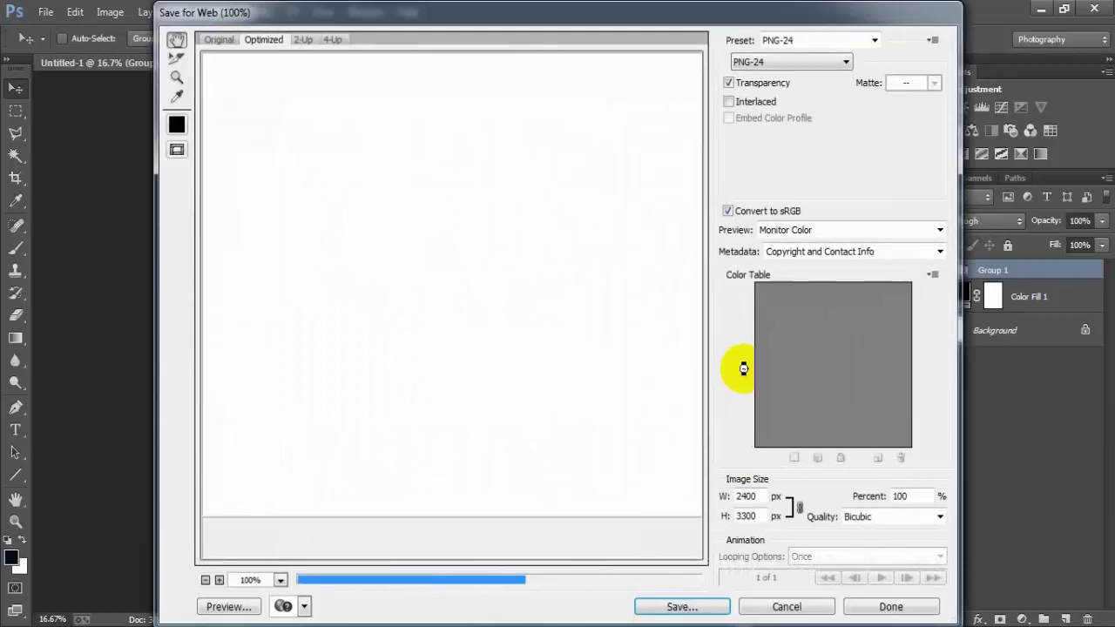
mouse_move(410, 219)
mouse_down()
mouse_move(547, 416)
mouse_move(510, 392)
mouse_move(473, 299)
mouse_move(461, 314)
mouse_move(374, 310)
mouse_up()
click(758, 62)
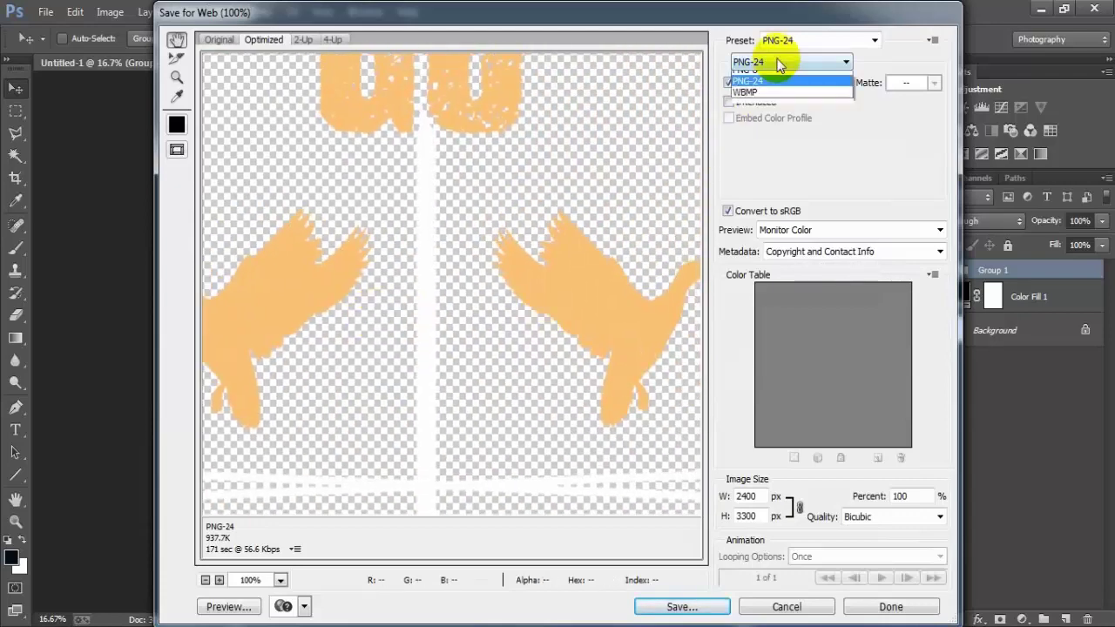
click(765, 114)
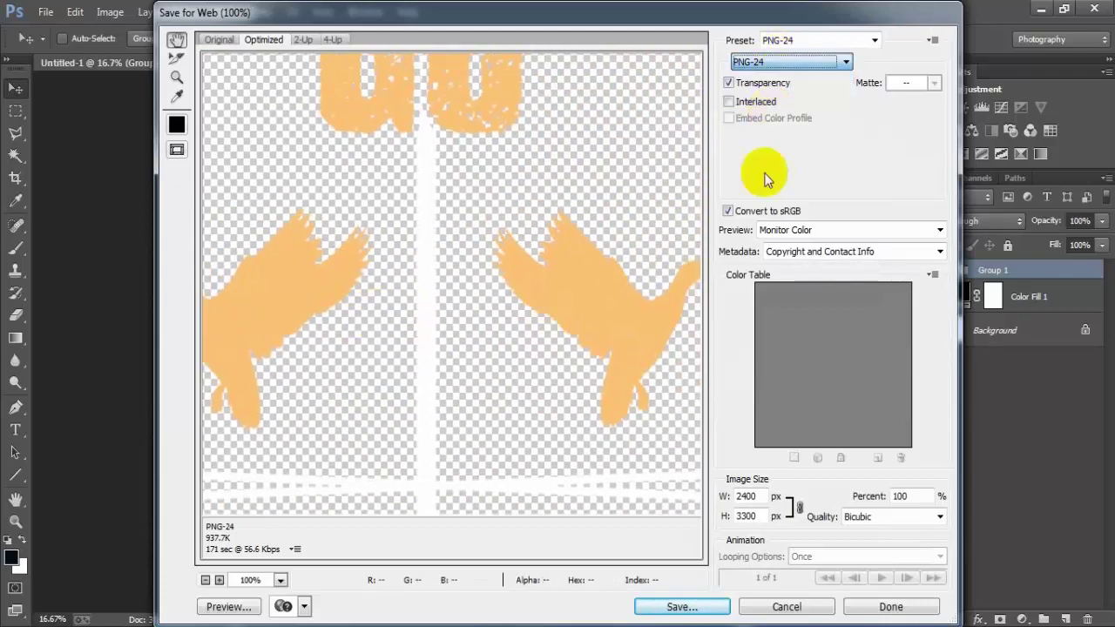
click(706, 605)
text(41)
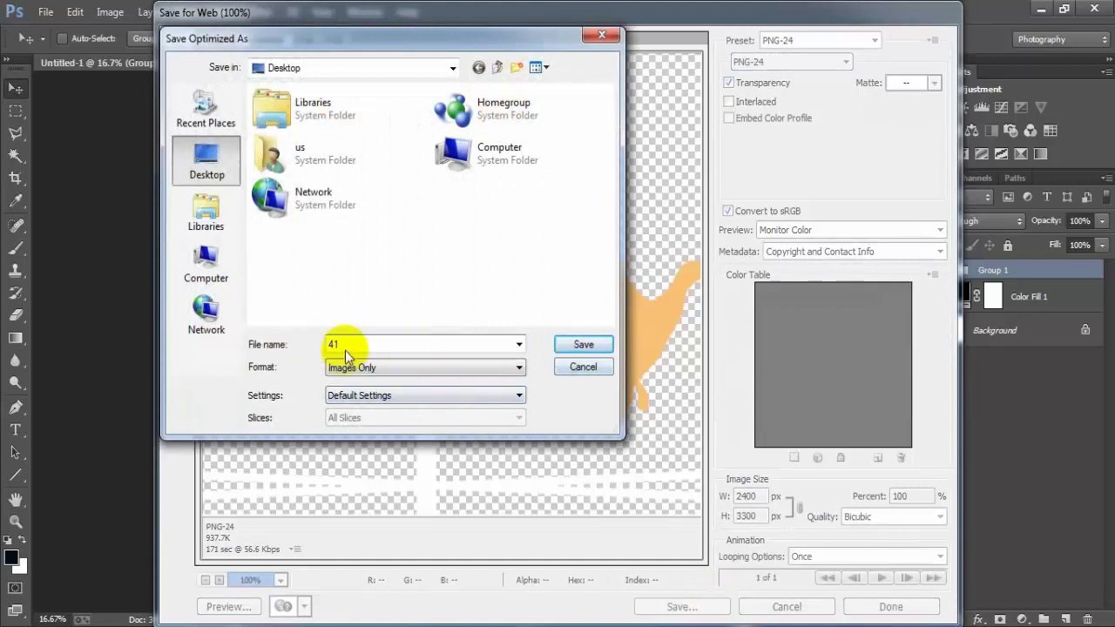
click(582, 345)
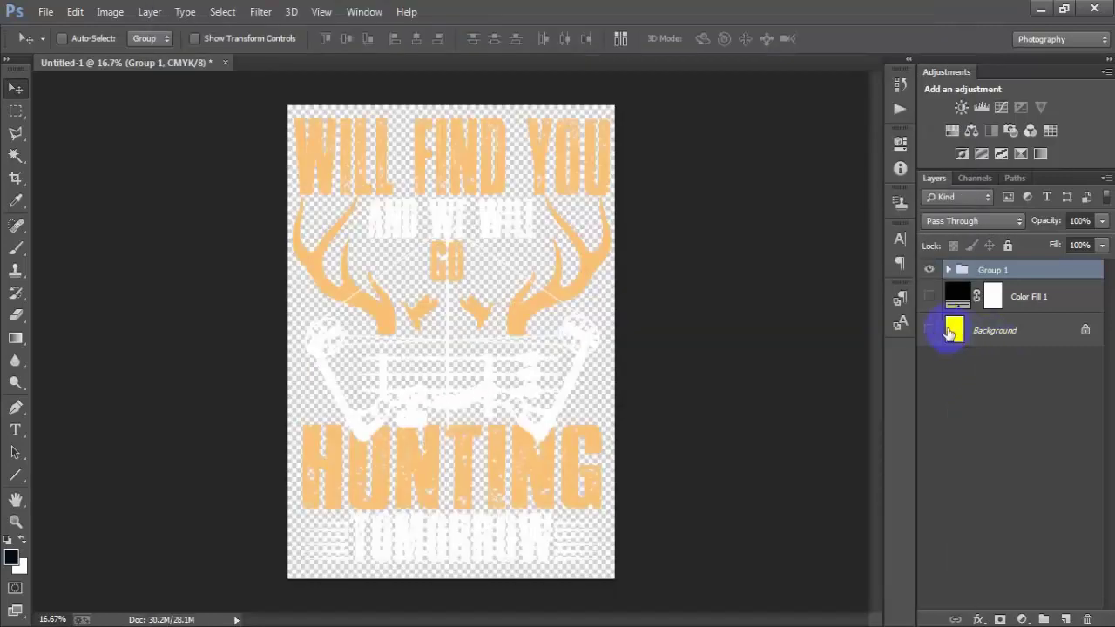
- Show the Background and Color Fill 1 layers again and try a dark teal fill colour
click(929, 330)
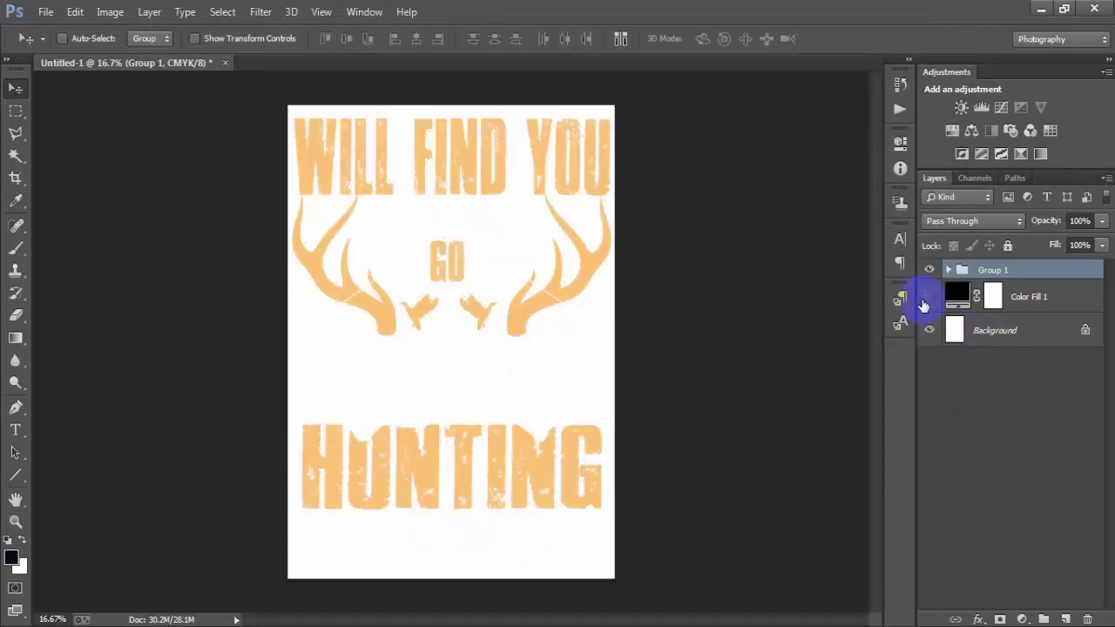
click(929, 296)
double_click(957, 296)
click(719, 244)
drag(719, 244, 640, 157)
drag(643, 76, 737, 70)
click(808, 241)
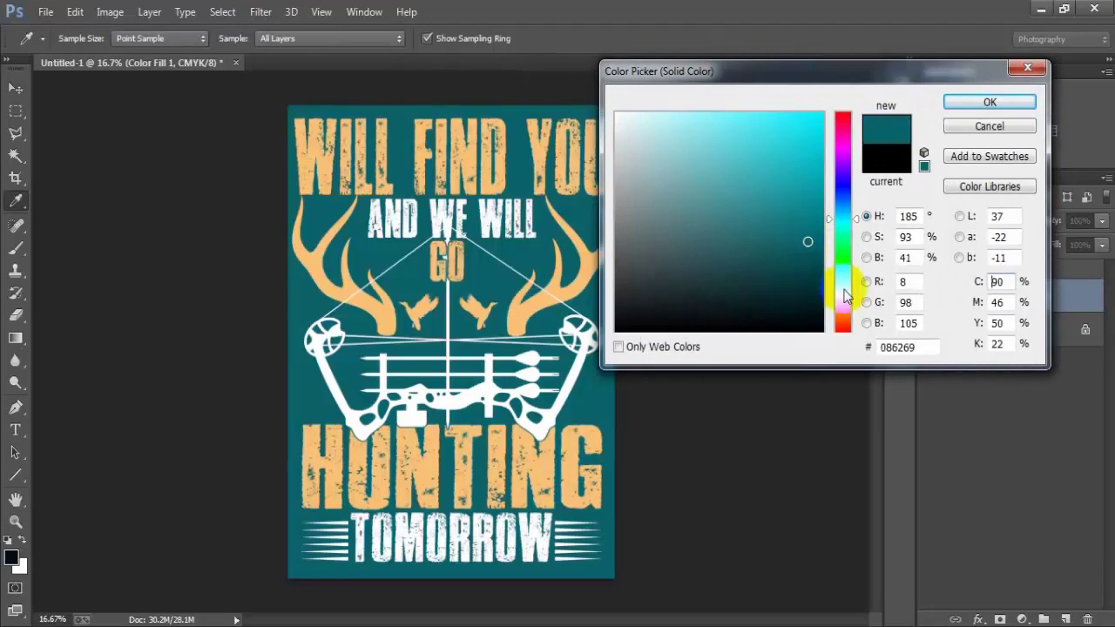
- Adjust the fill to near-black navy 00020a and confirm the colour
drag(843, 278, 842, 308)
mouse_move(791, 217)
mouse_down()
mouse_move(800, 167)
mouse_move(818, 303)
mouse_up()
click(842, 193)
click(823, 306)
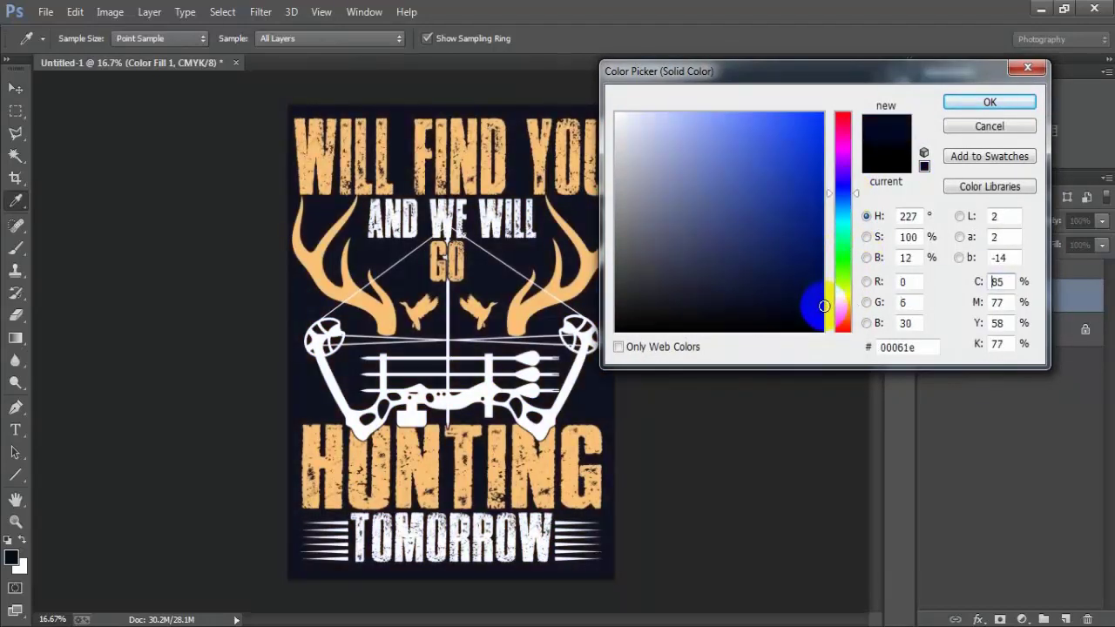
drag(824, 323, 821, 324)
click(897, 346)
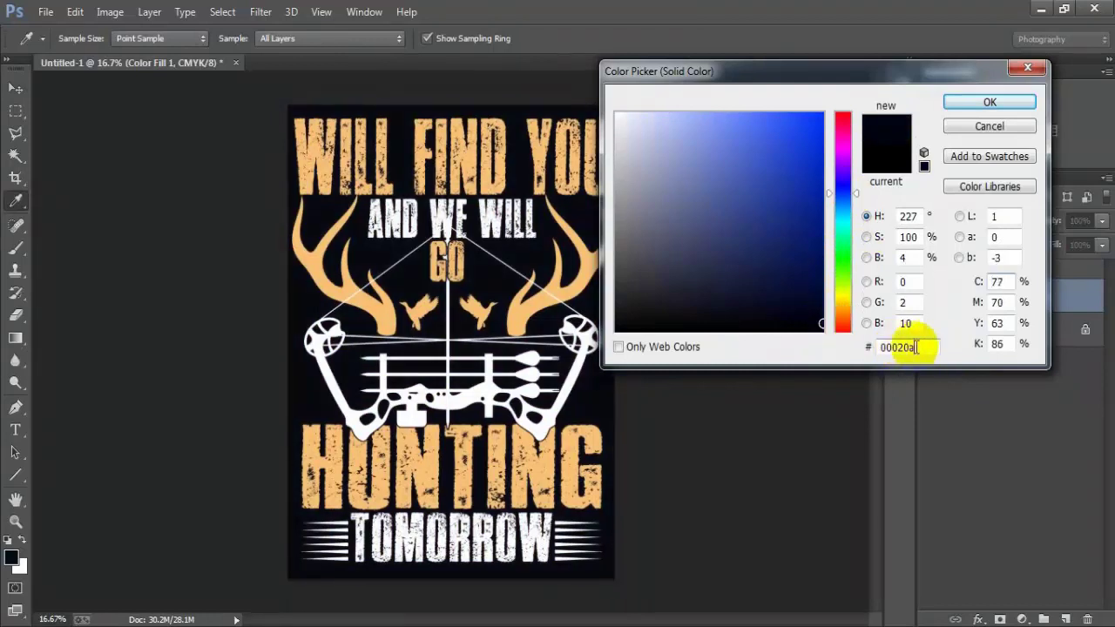
click(990, 103)
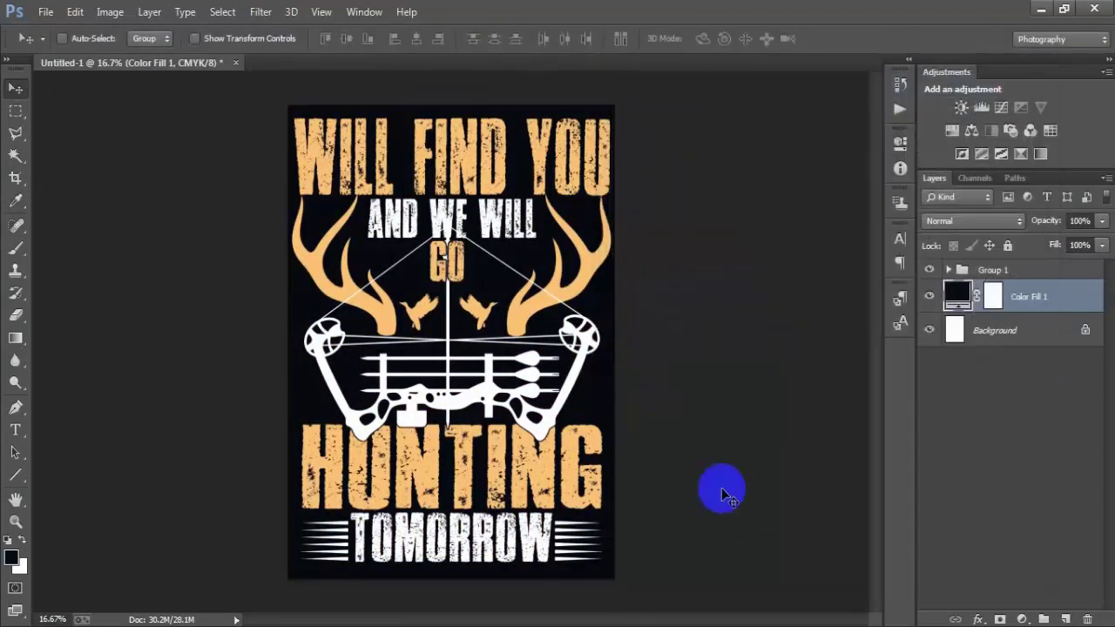